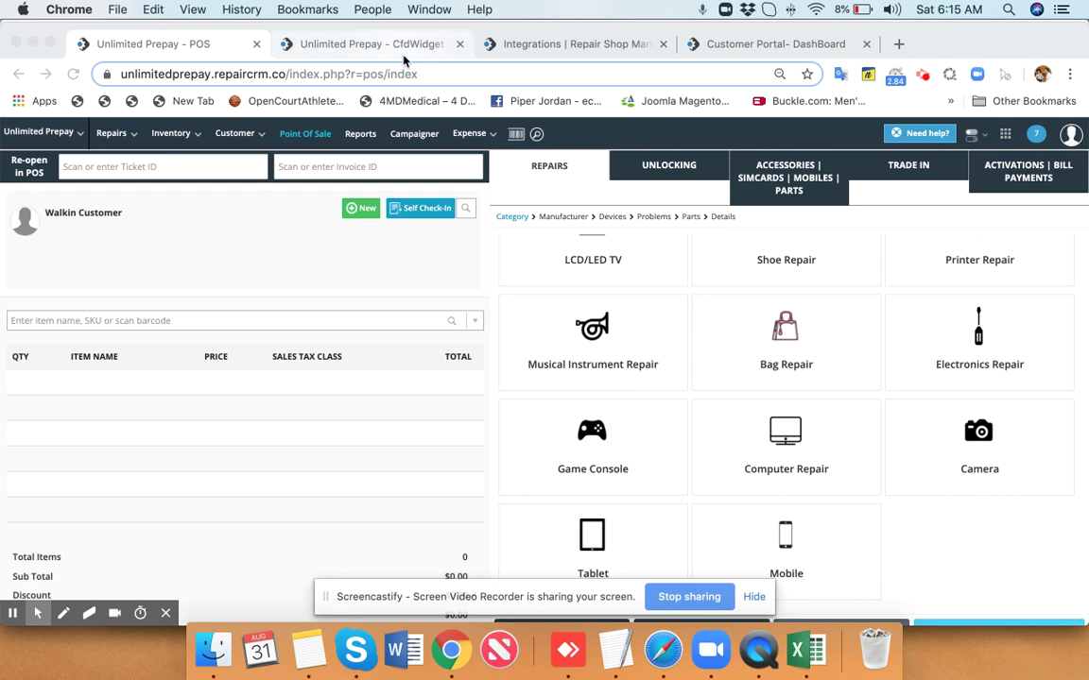
# Focus the browser window showing RepairDesk's Point of Sale with the Repairs categories.
pyautogui.click(413, 210)
pyautogui.click(413, 210)
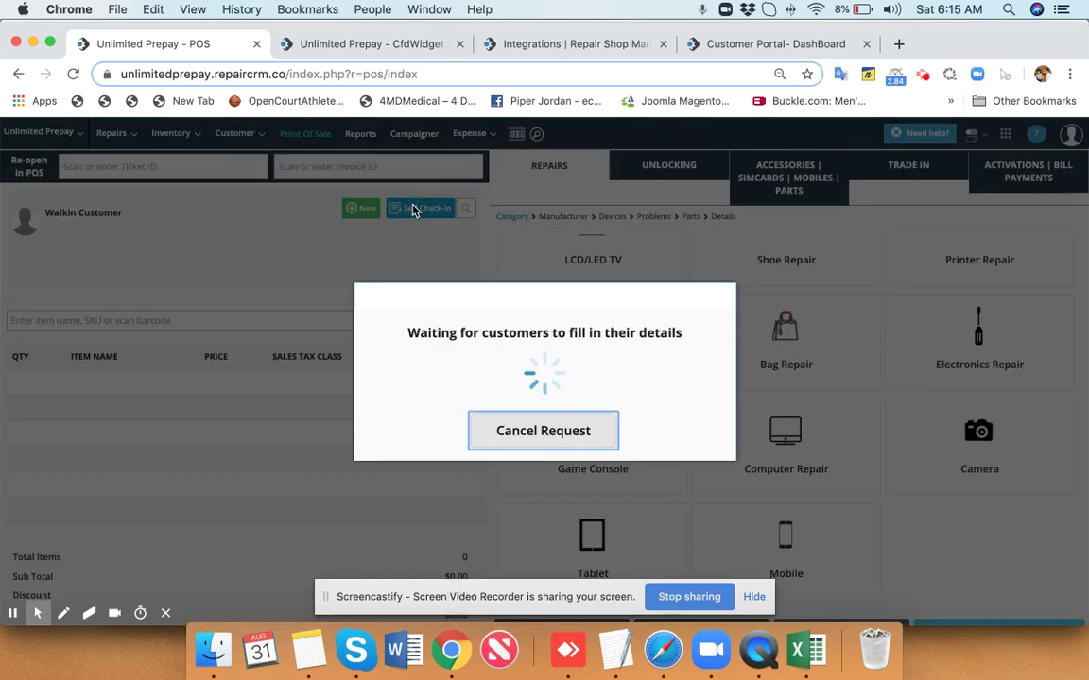
pyautogui.click(372, 48)
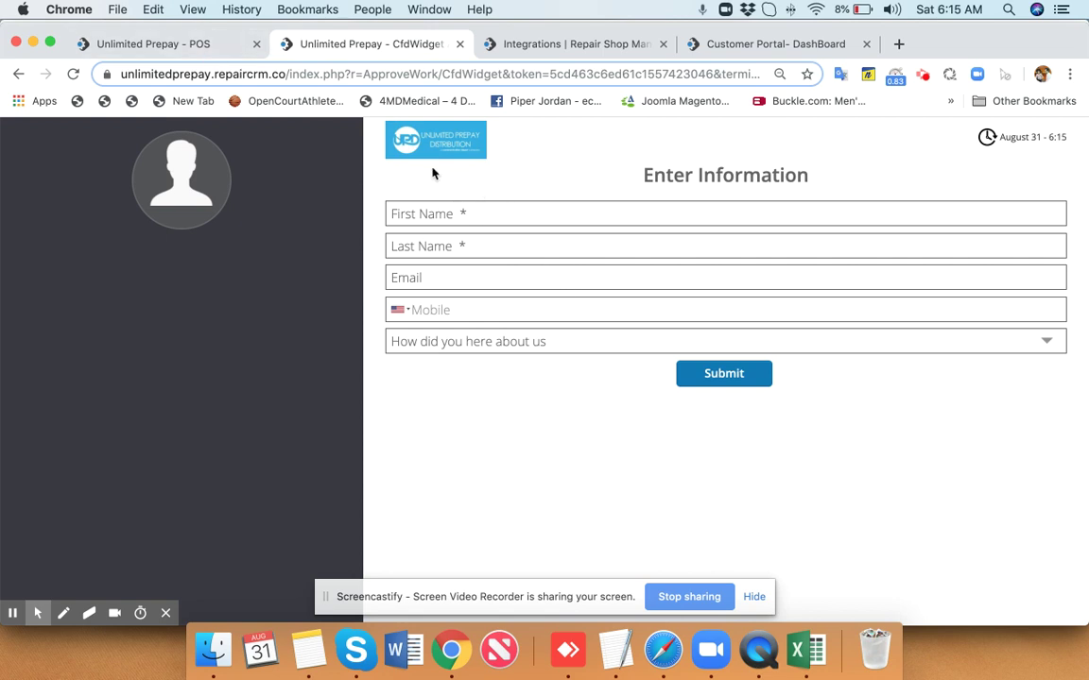
pyautogui.click(188, 49)
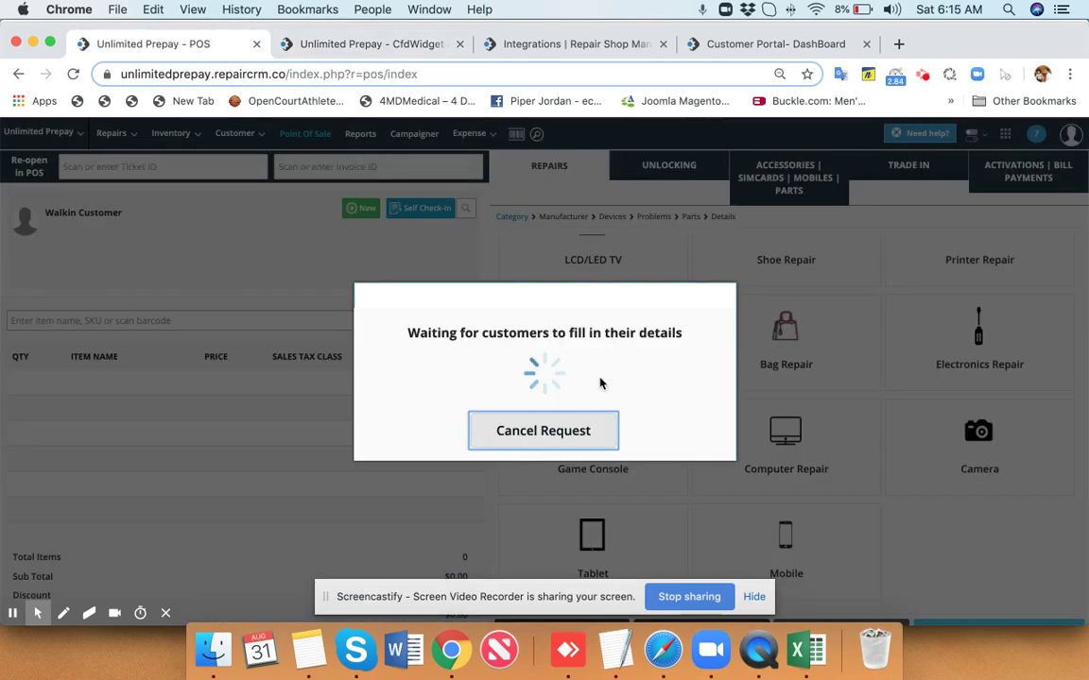
pyautogui.click(557, 442)
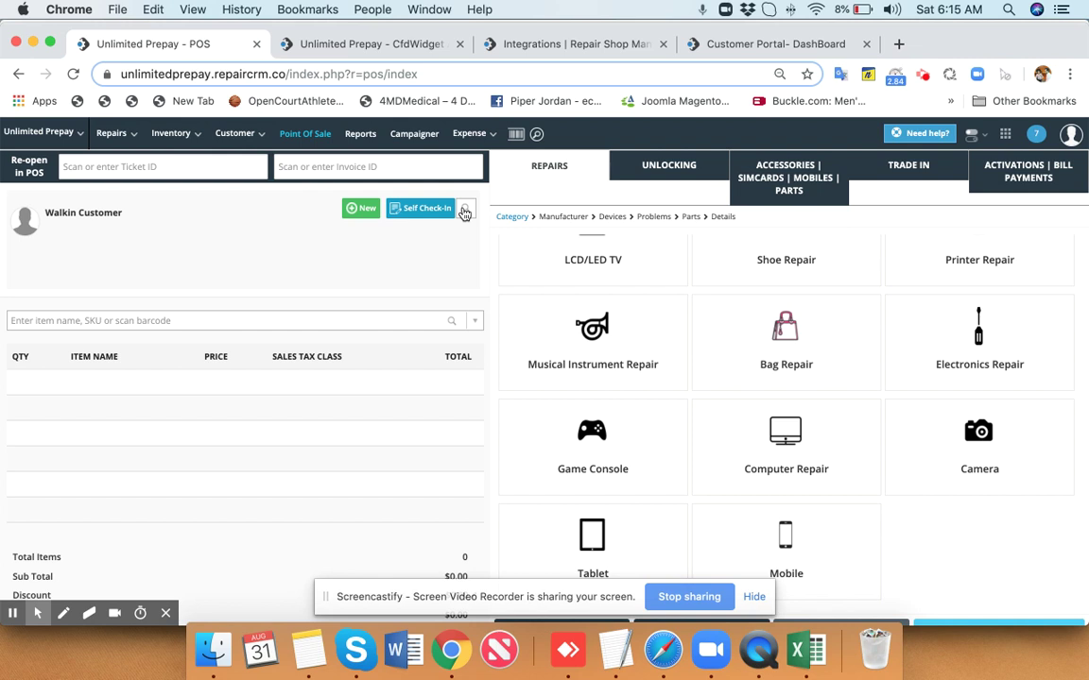
# Search for the existing customer by name and attach them to the sale.
pyautogui.click(464, 214)
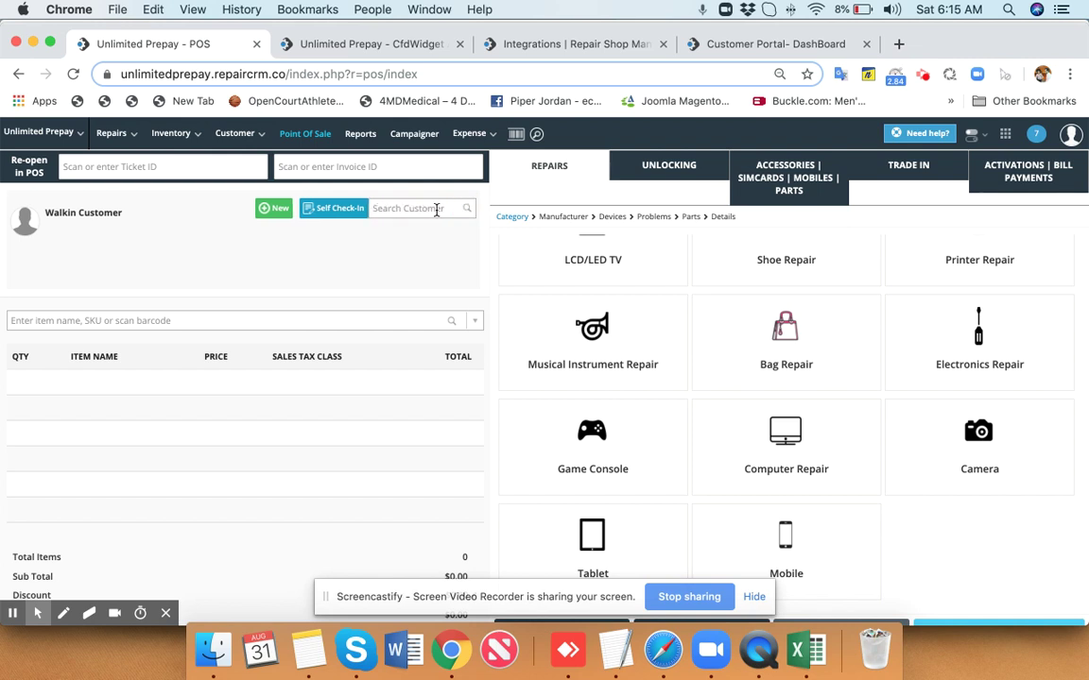
pyautogui.write('usman')
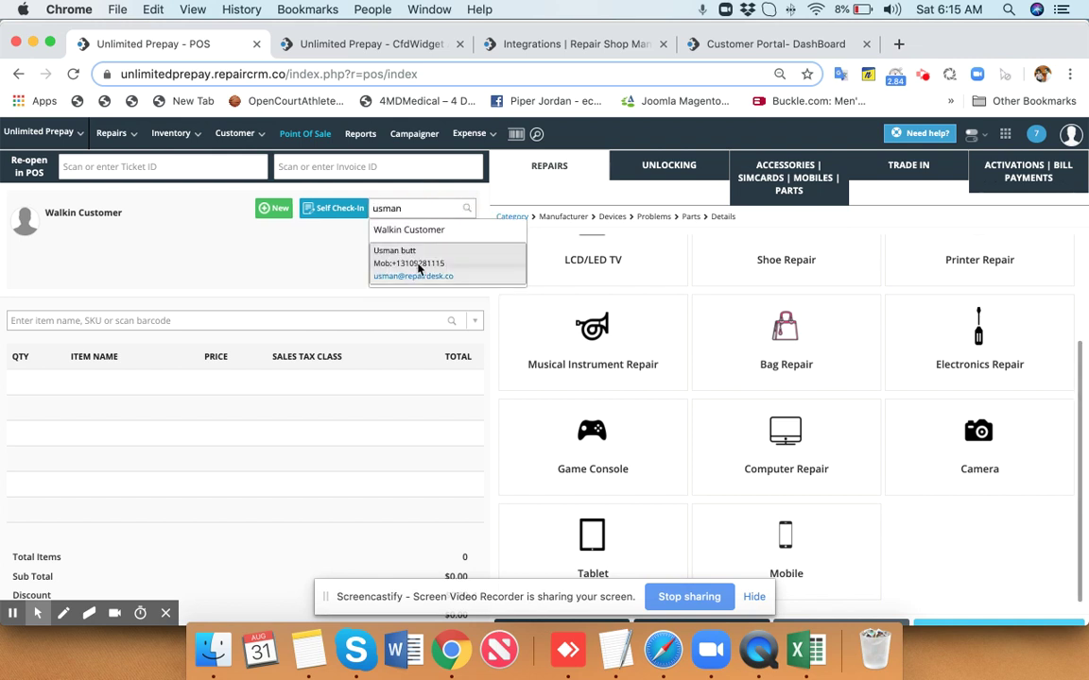
pyautogui.click(419, 270)
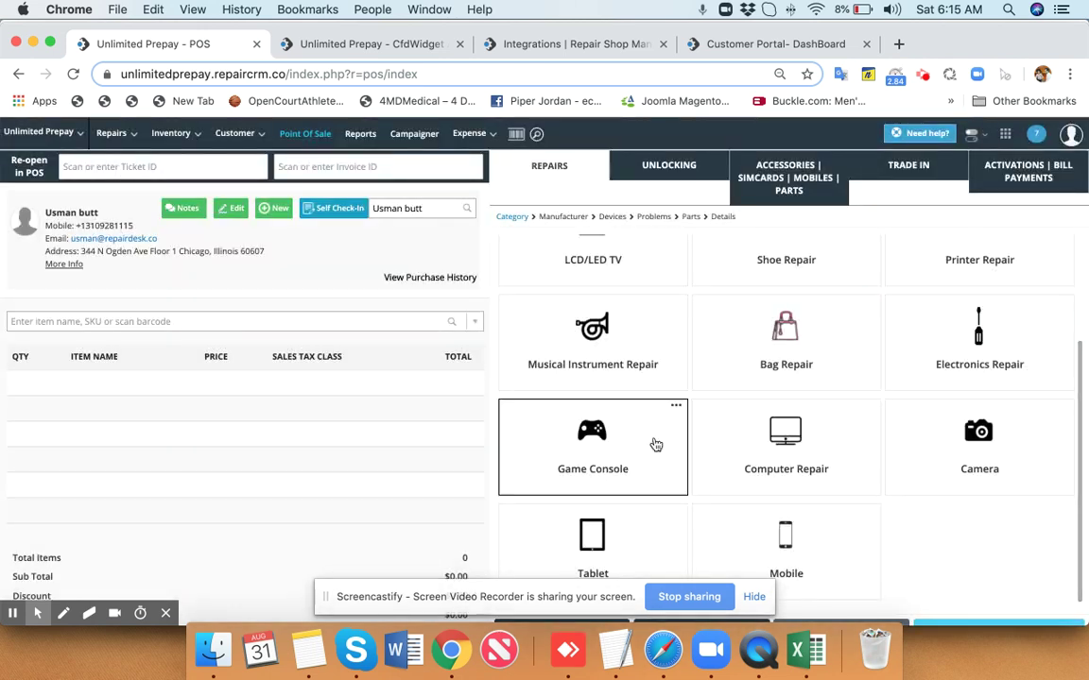
# Choose Computer Repair > Desktop > All Models, select SSD Hardrive Replacement, and continue to Parts.
pyautogui.click(806, 453)
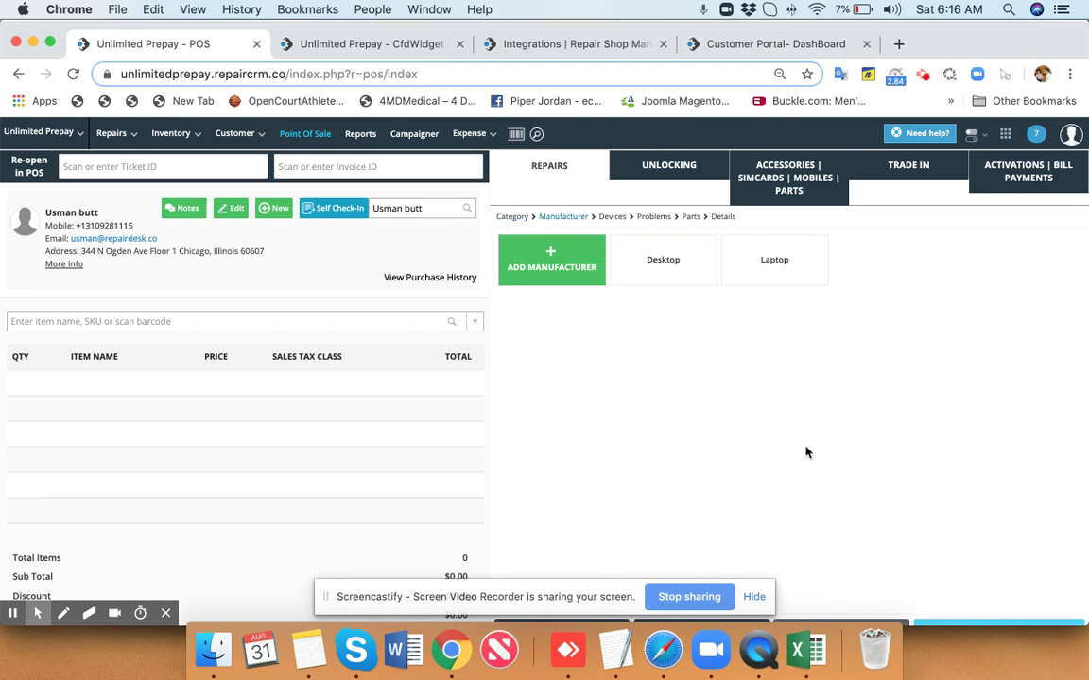
pyautogui.click(680, 281)
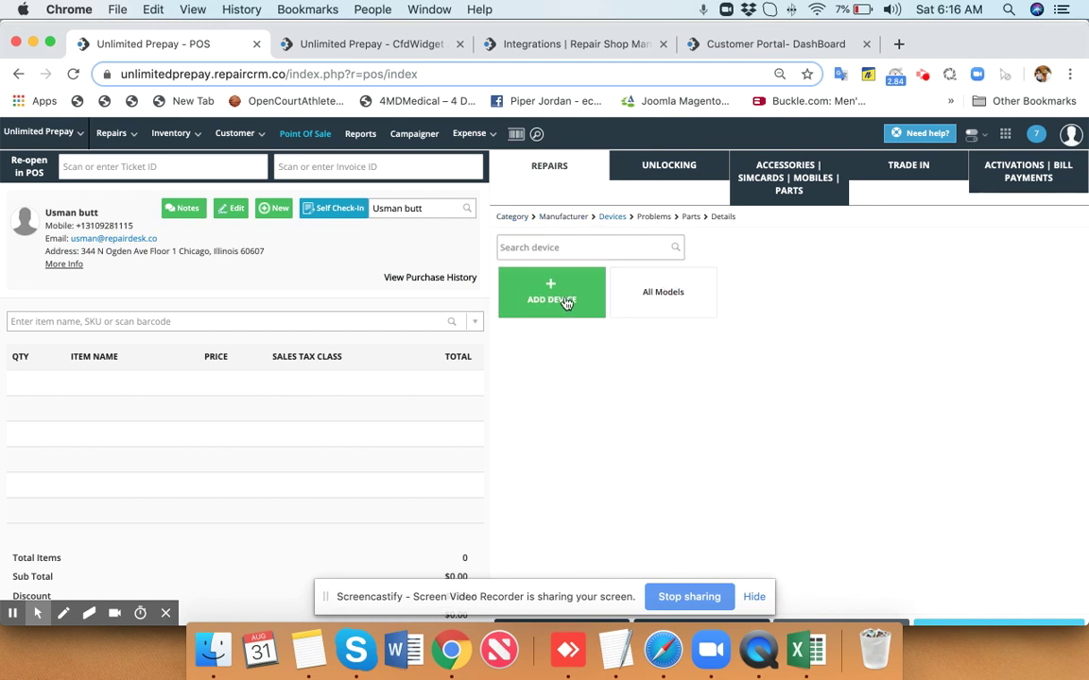
pyautogui.click(664, 309)
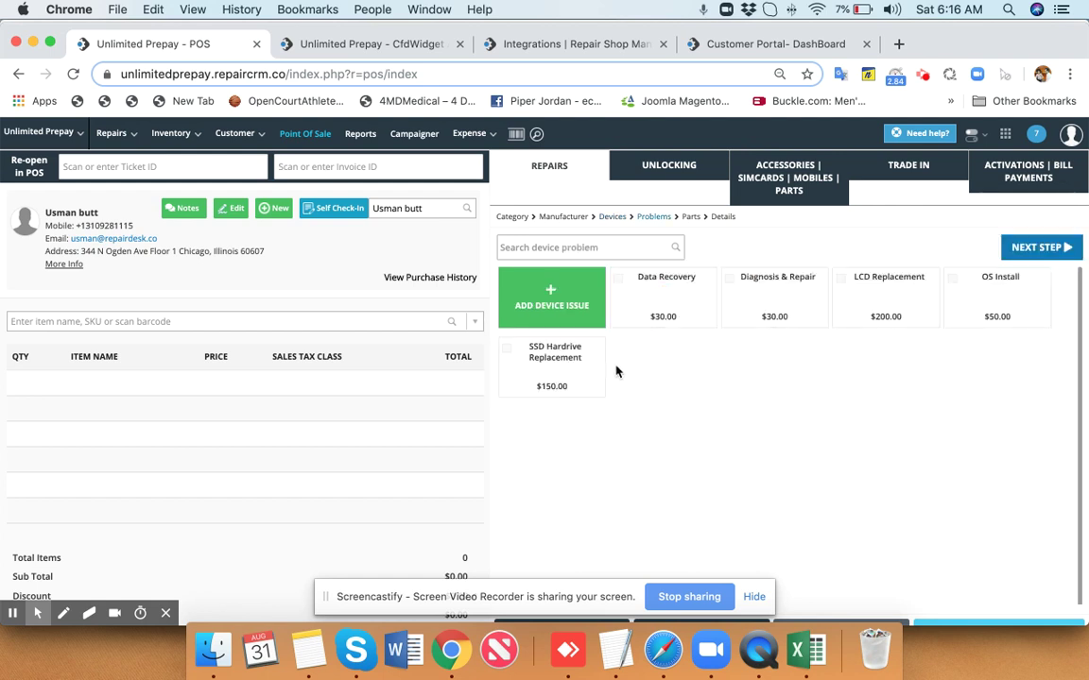
pyautogui.click(541, 365)
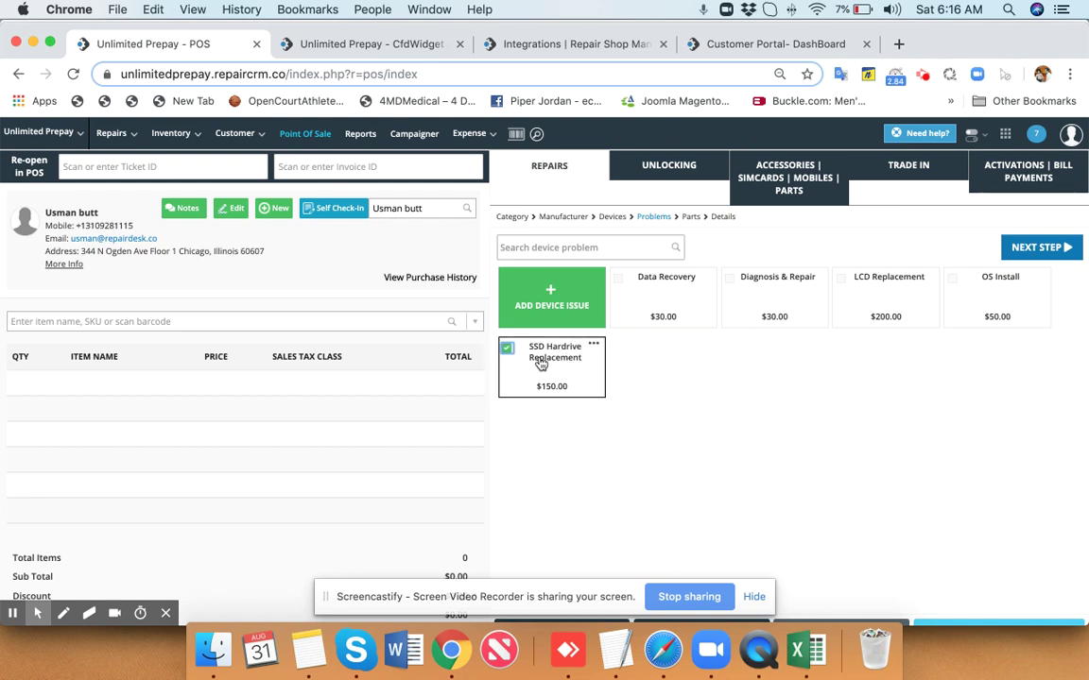
pyautogui.click(1043, 250)
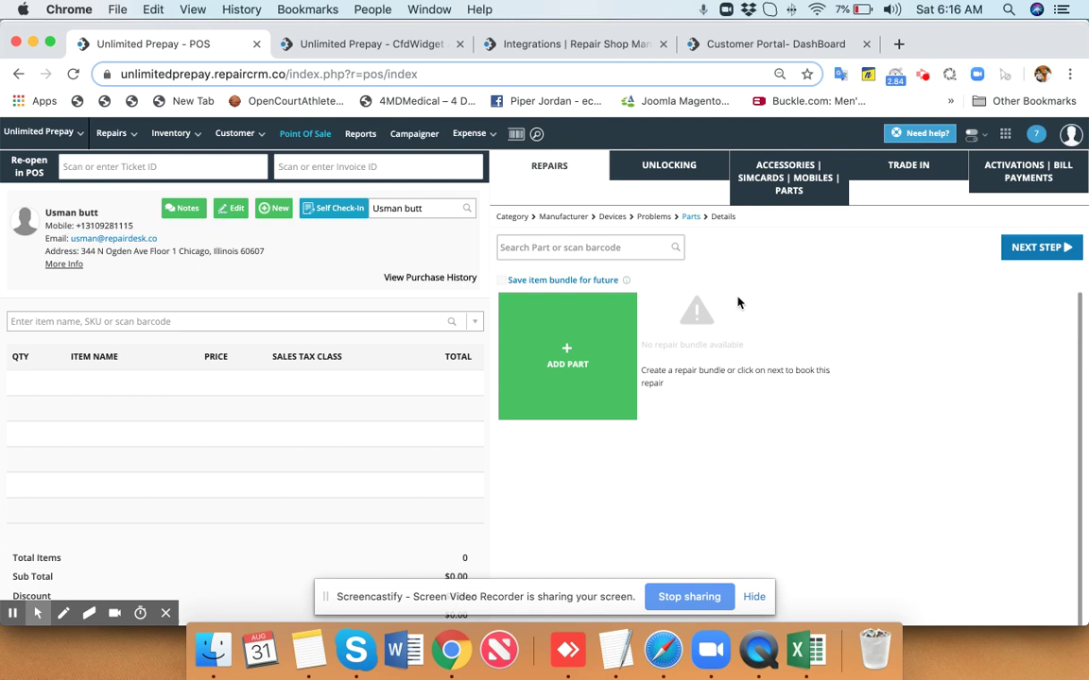
# On the Details step, set the identifier type to Serial and pick serial ABCXYZ.
pyautogui.click(1054, 247)
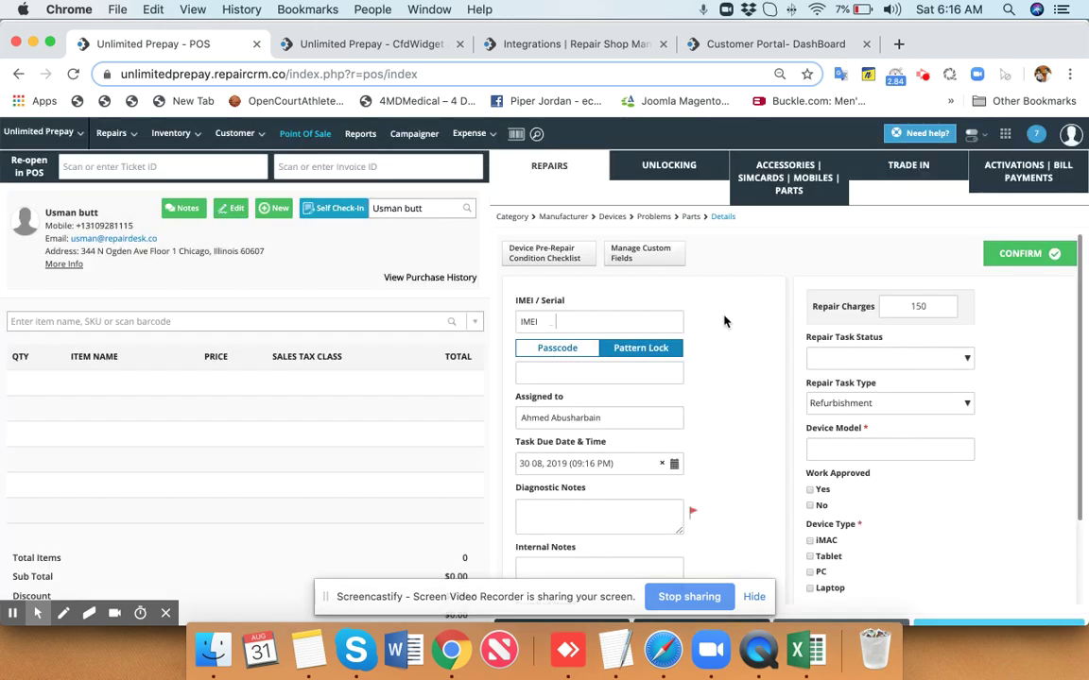
pyautogui.scroll(-1, 655, 291)
pyautogui.scroll(1, 655, 291)
pyautogui.click(537, 321)
pyautogui.click(538, 355)
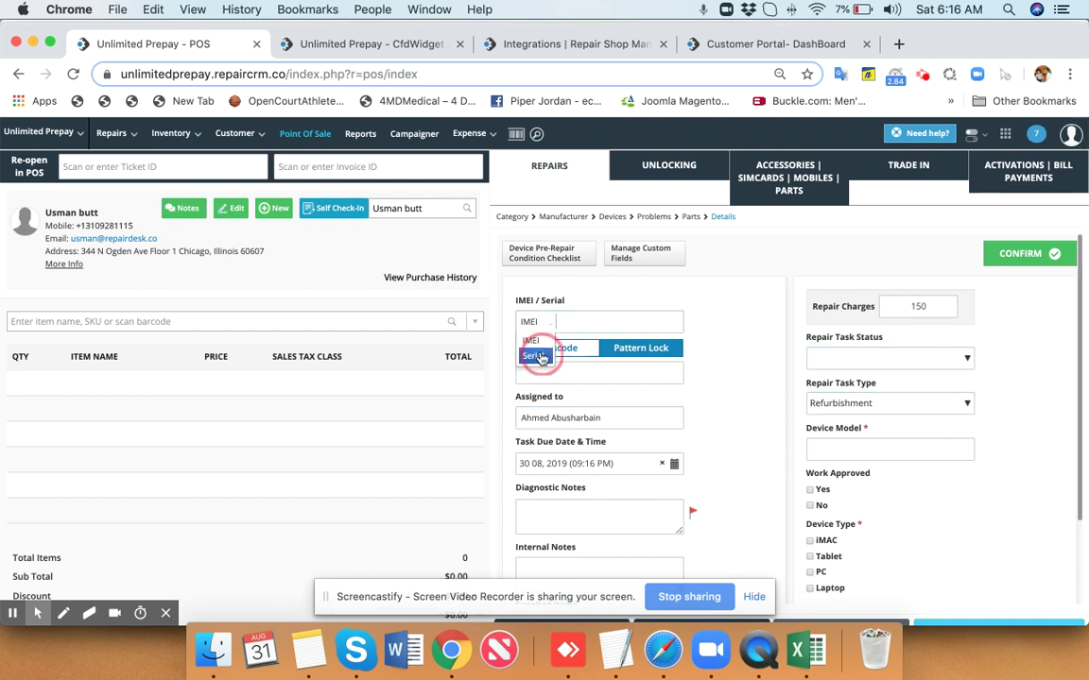
pyautogui.click(589, 326)
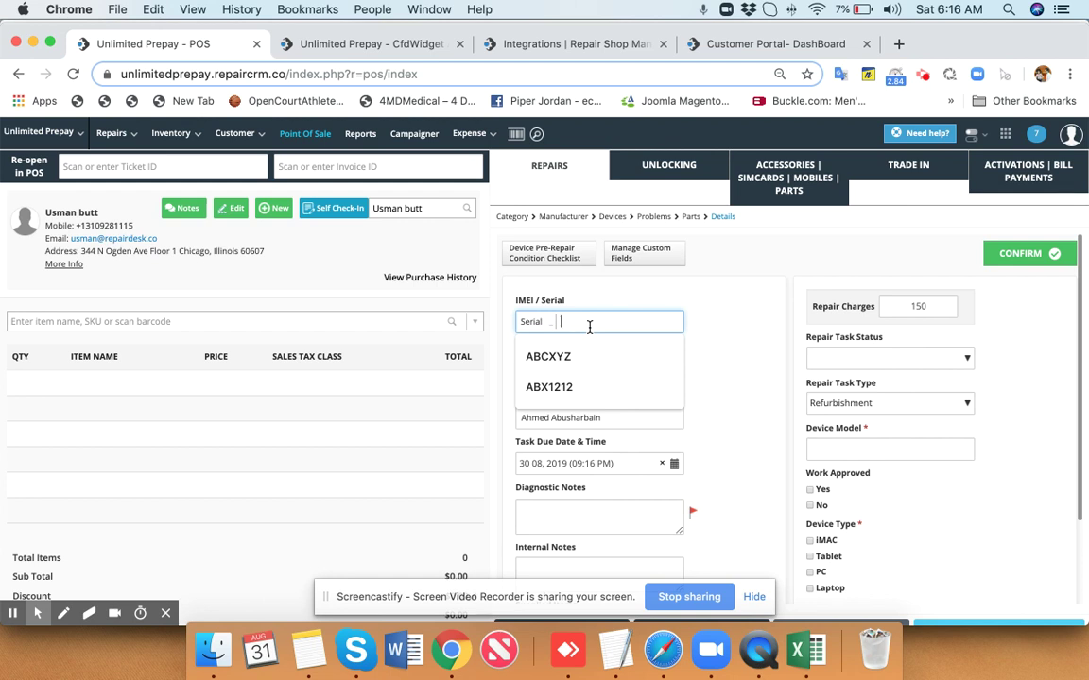
pyautogui.click(558, 357)
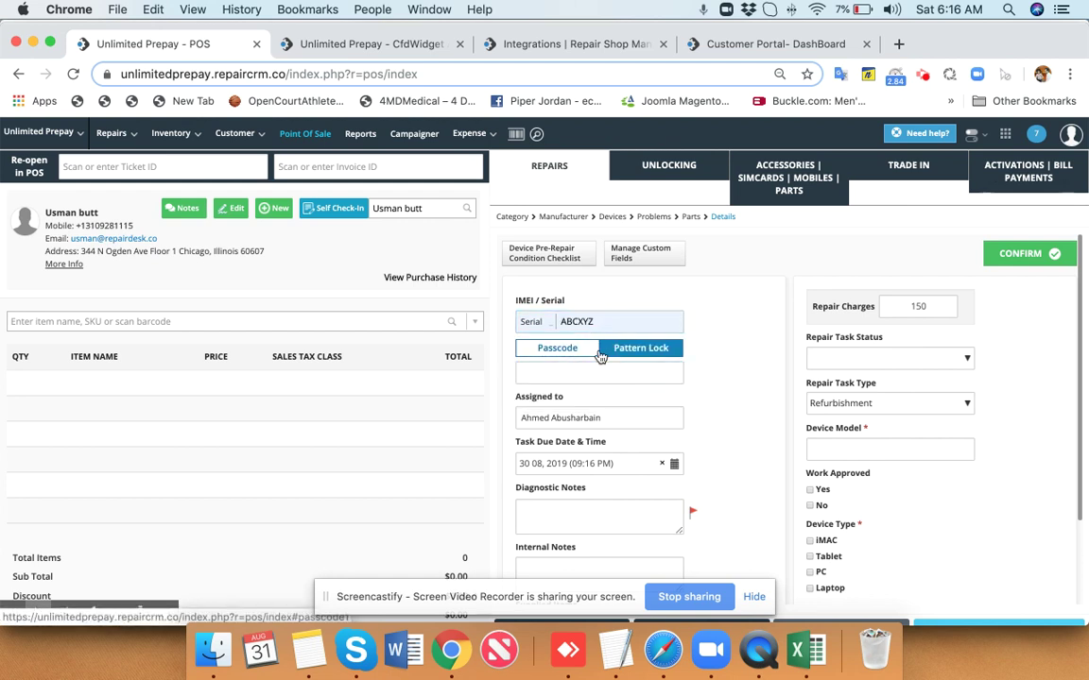
# Enter the device passcode in the Passcode field.
pyautogui.click(567, 371)
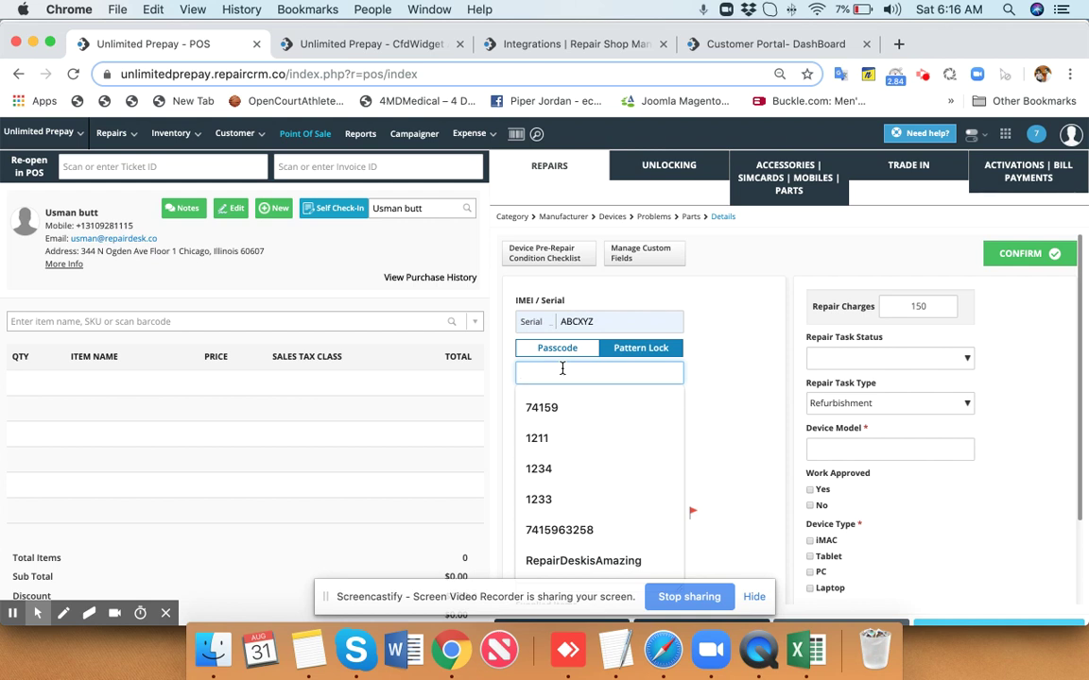
pyautogui.write('Repairdes')
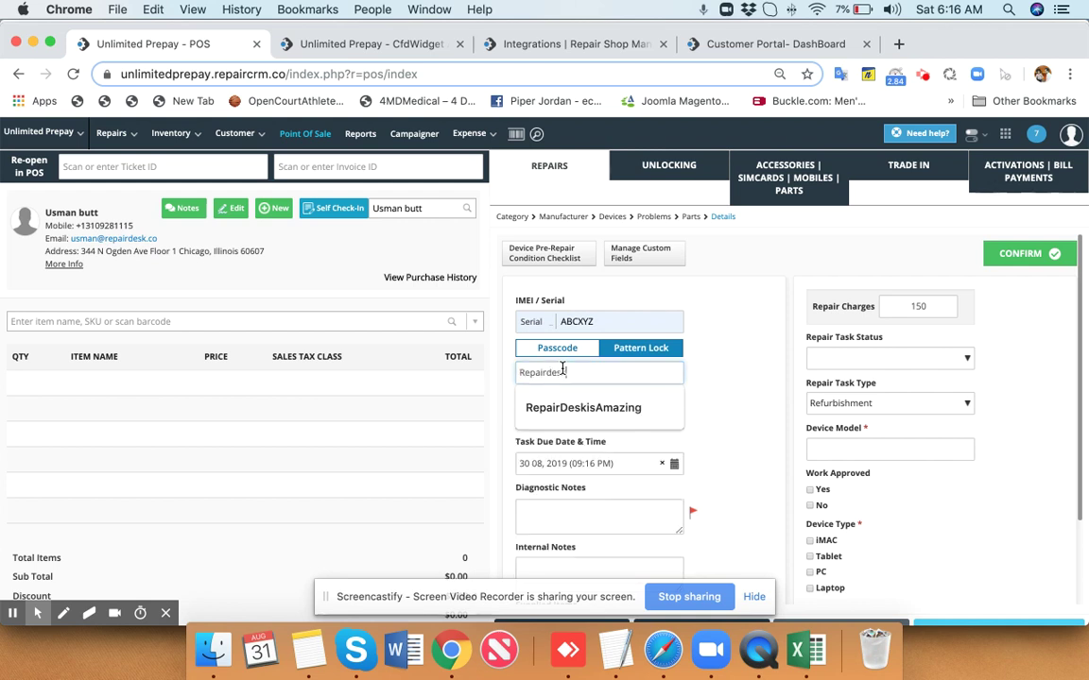
pyautogui.write('kisfun')
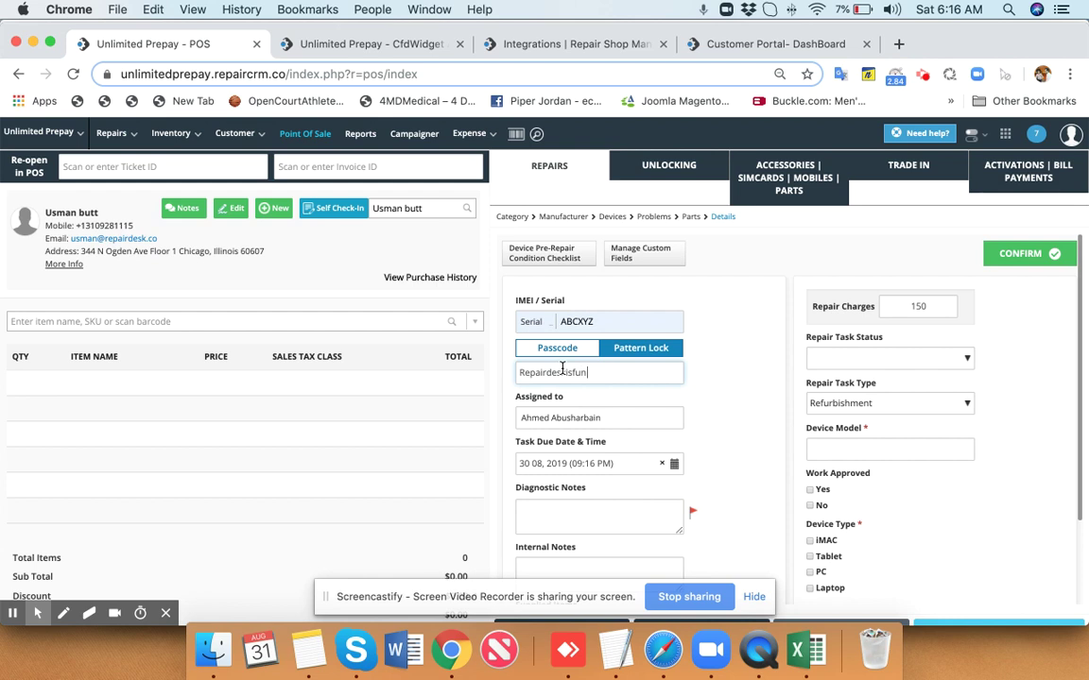
pyautogui.scroll(-3, 652, 325)
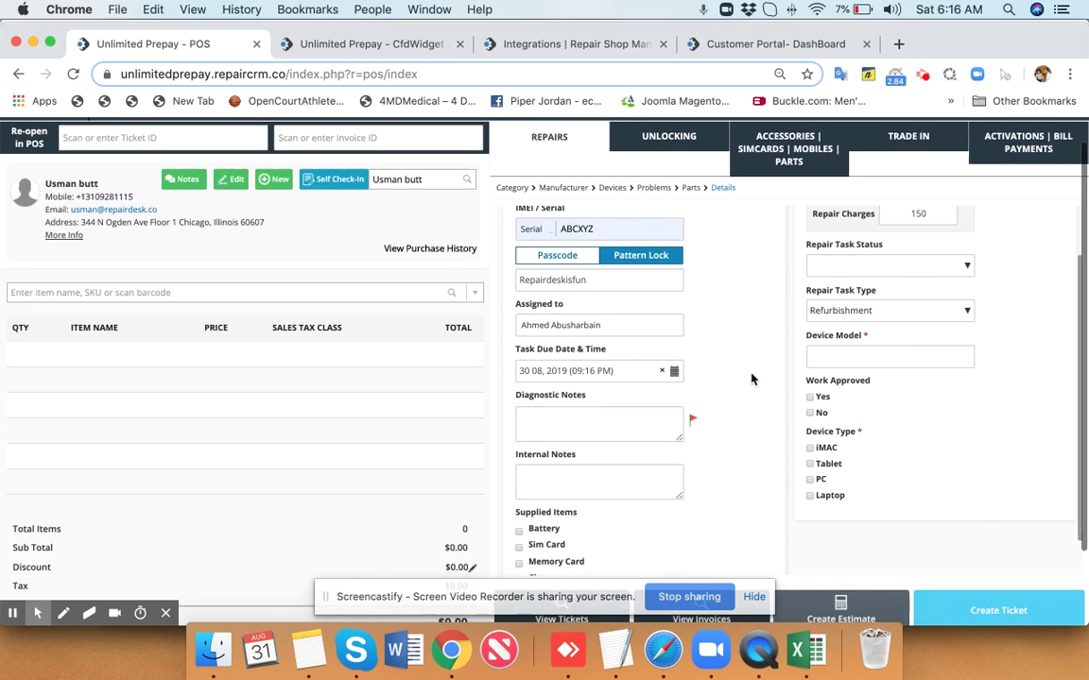
pyautogui.click(610, 421)
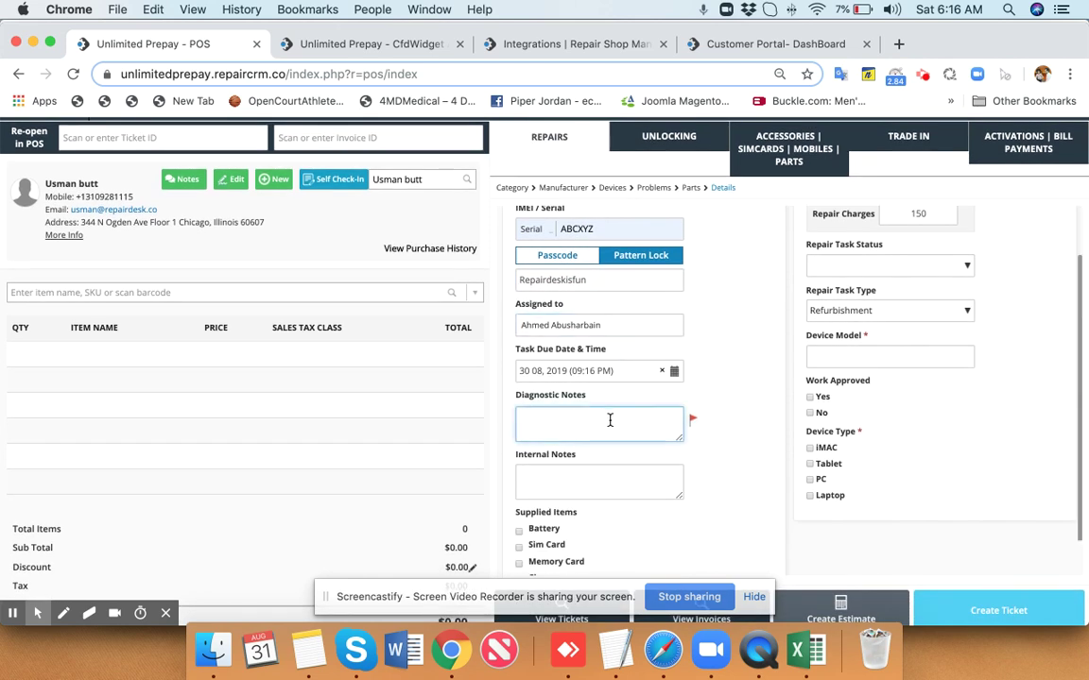
pyautogui.scroll(3, 609, 420)
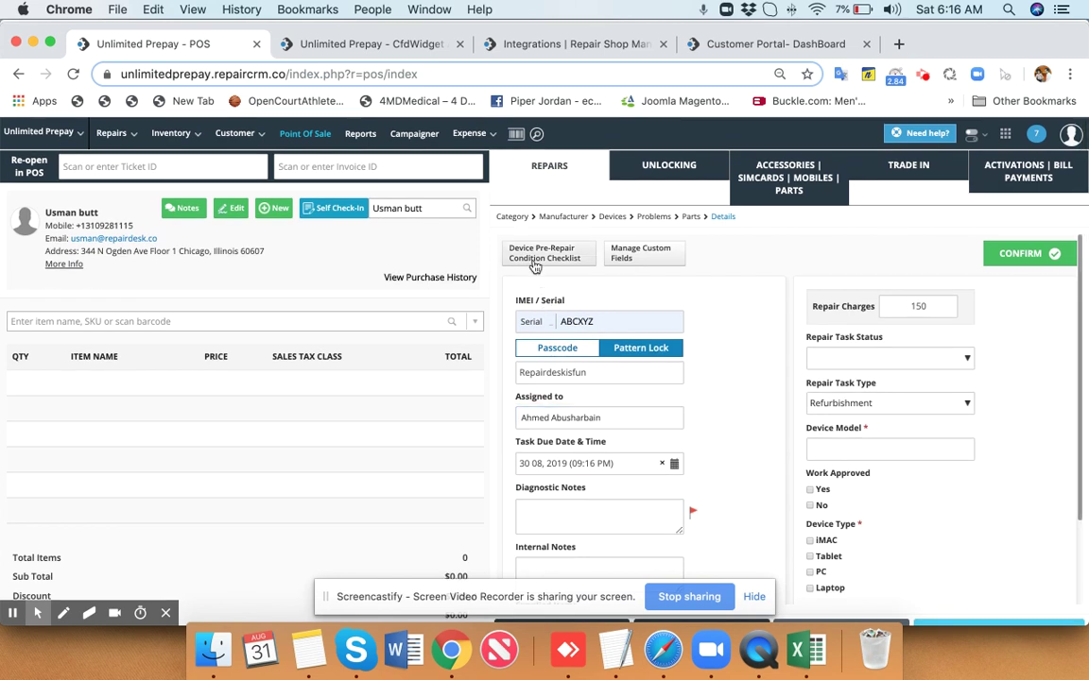
# Mark Display Work as passing in the pre-repair condition checklist and save it.
pyautogui.click(535, 265)
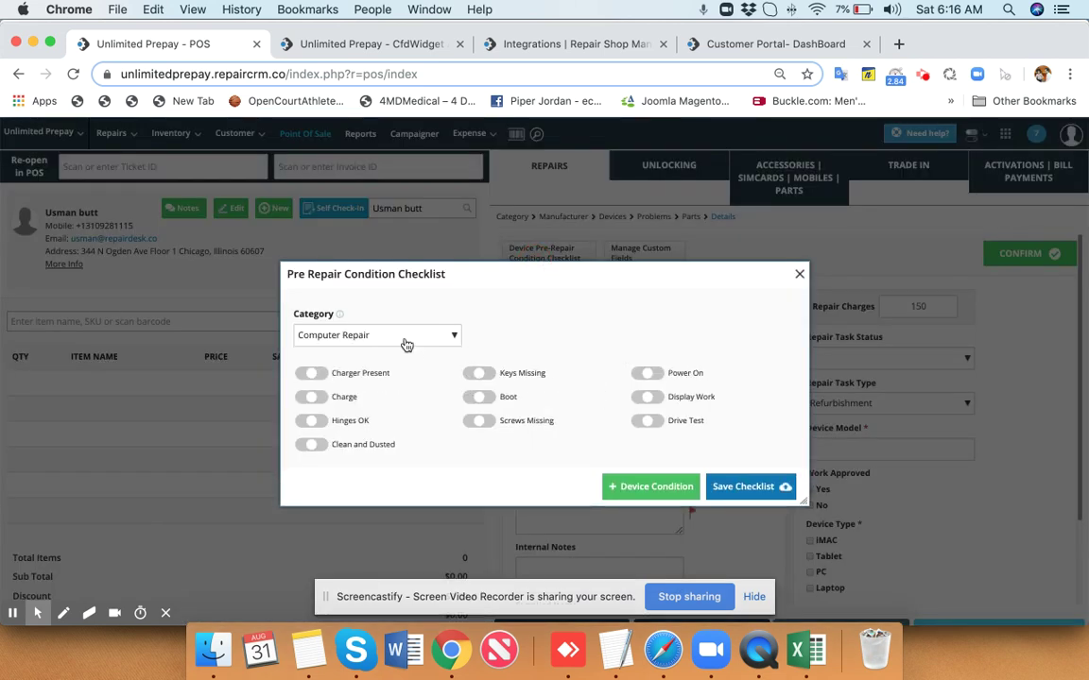
pyautogui.click(648, 398)
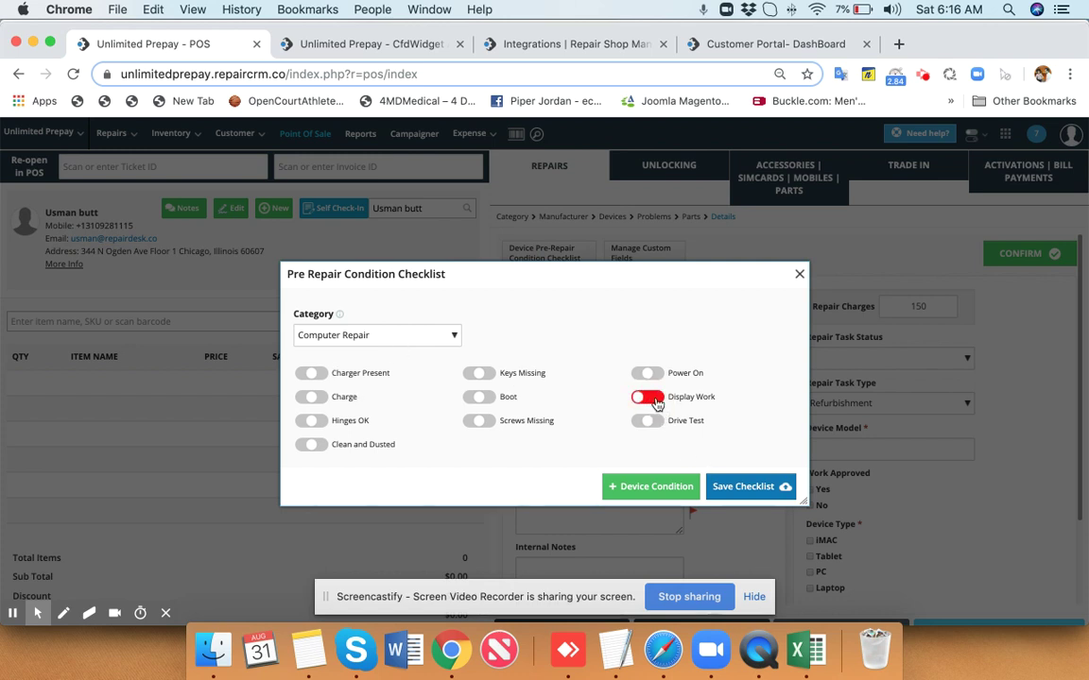
pyautogui.click(652, 398)
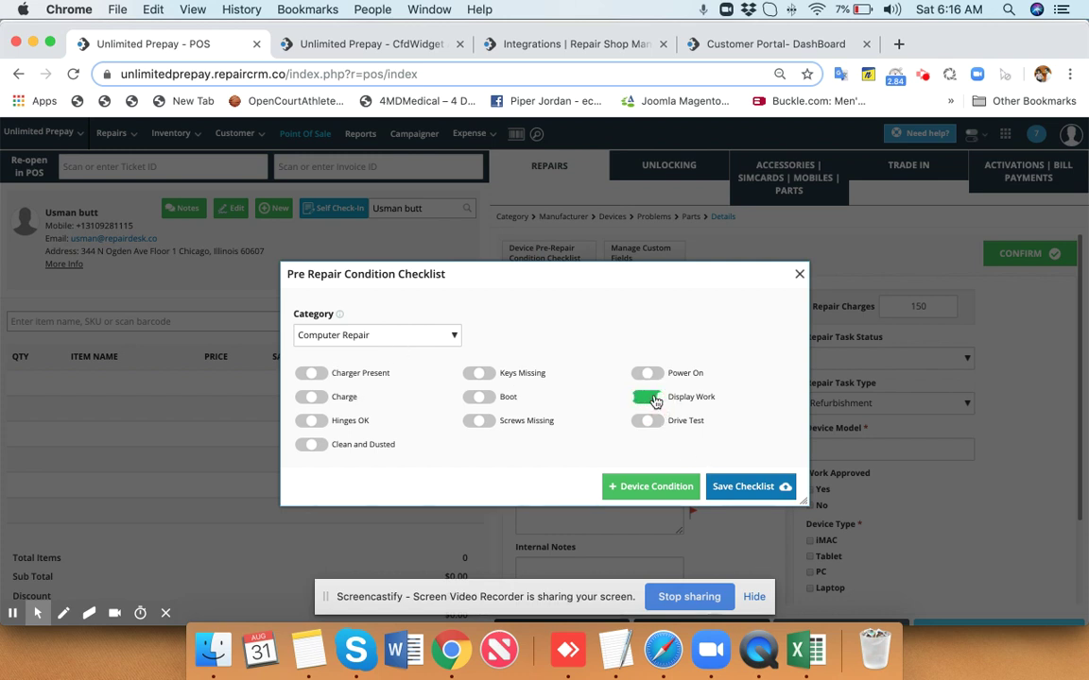
pyautogui.click(741, 487)
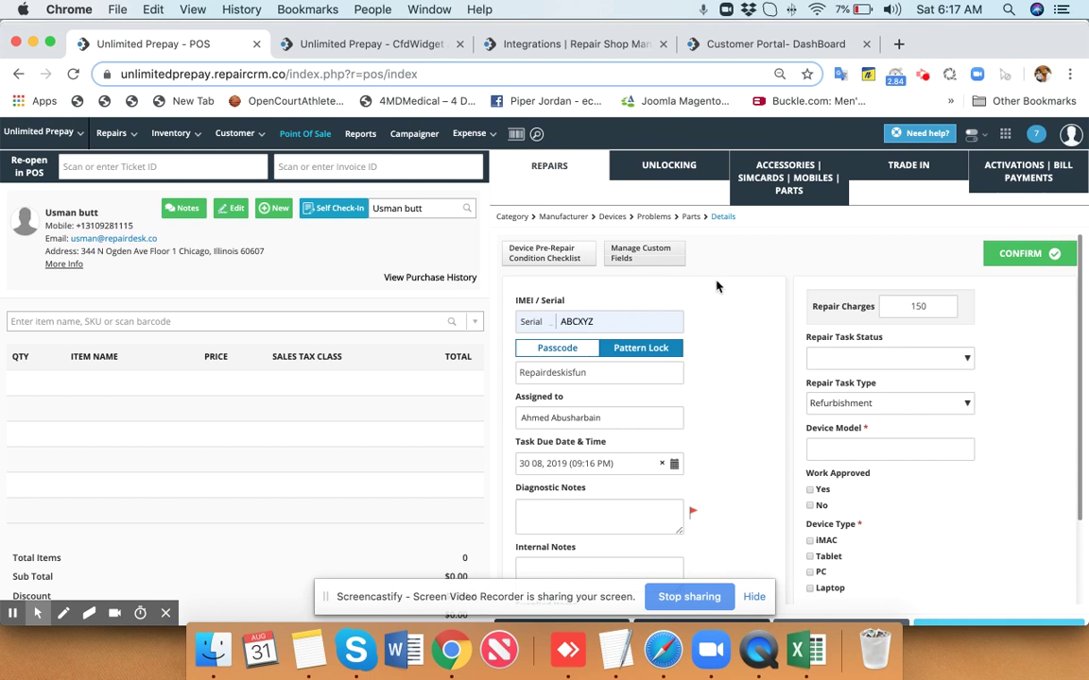
pyautogui.click(640, 252)
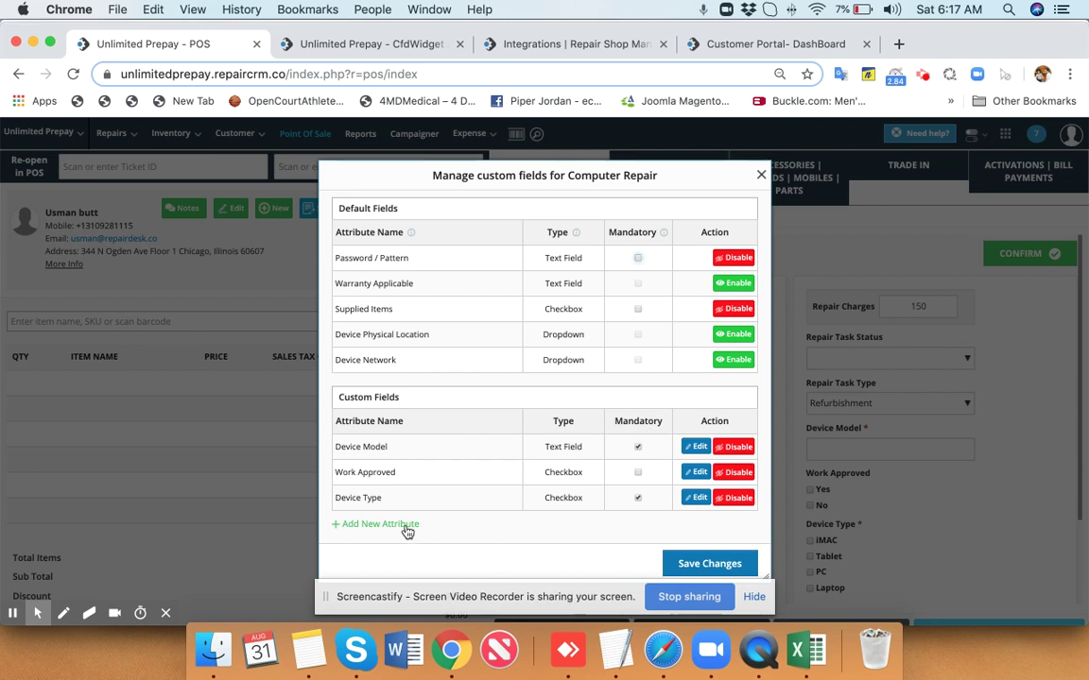
# Enable the Device Physical Location custom field and save the field changes.
pyautogui.click(736, 336)
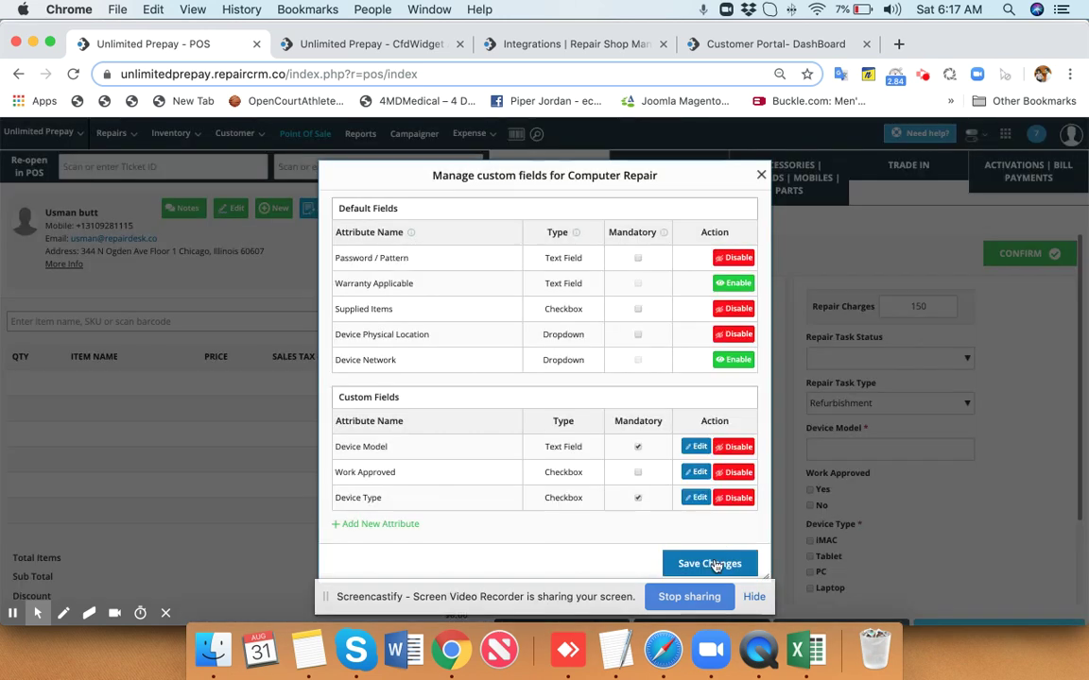
pyautogui.click(711, 563)
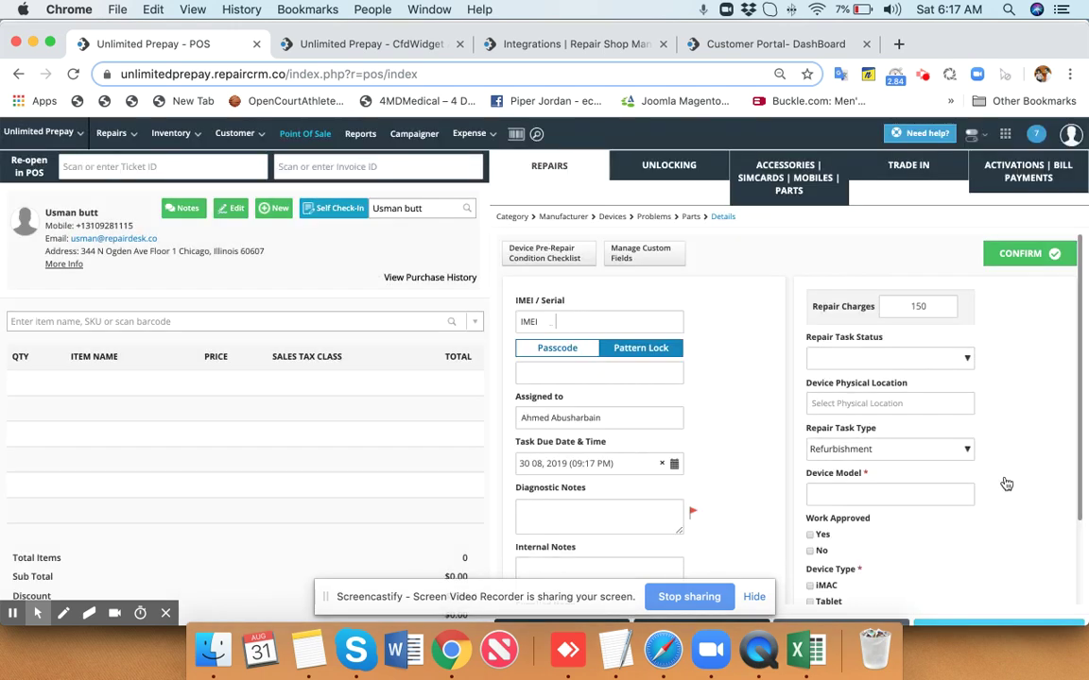
pyautogui.scroll(-3, 1005, 480)
pyautogui.scroll(2, 1002, 454)
pyautogui.scroll(2, 997, 435)
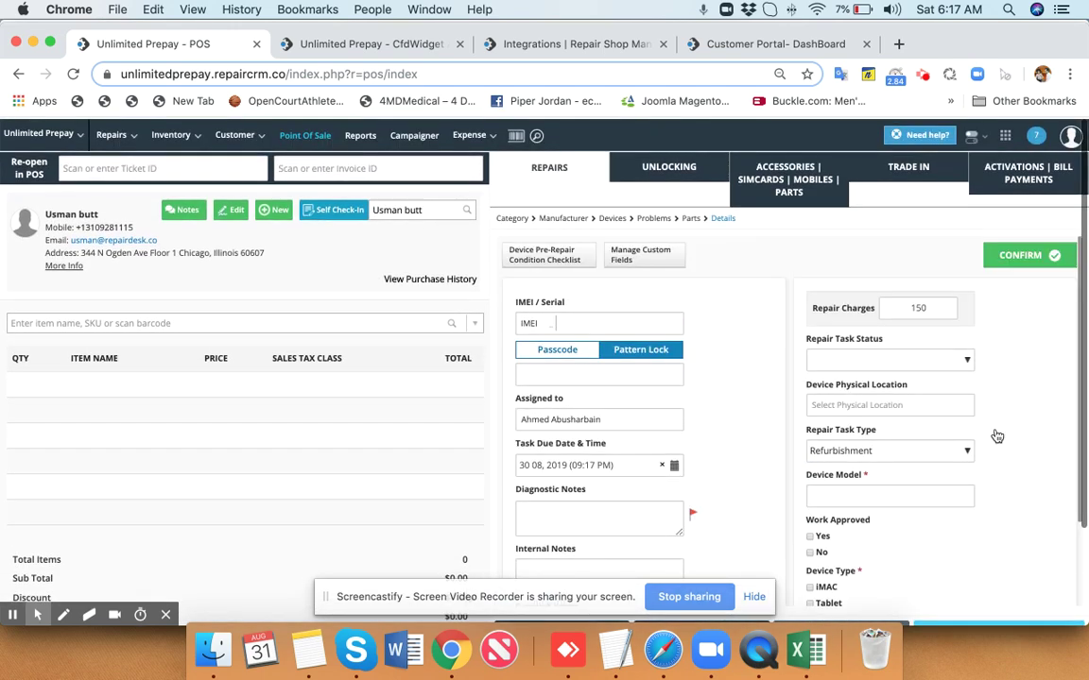
# Set Device Model to iMAC 2015, mark Work Approved Yes, and confirm the repair.
pyautogui.click(871, 493)
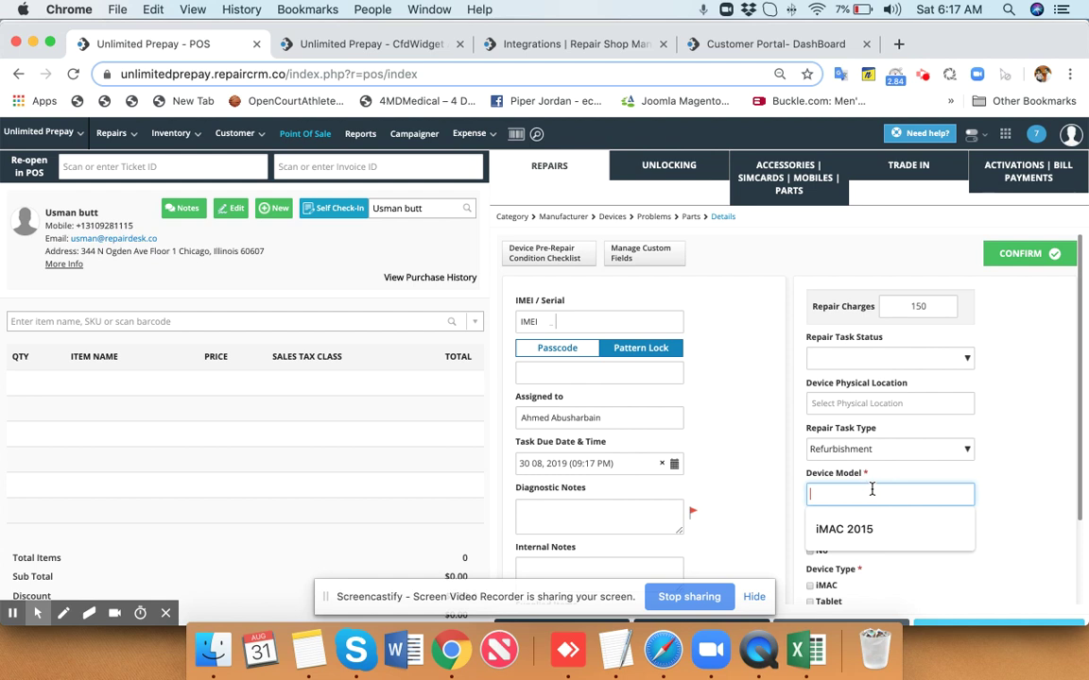
pyautogui.write('i')
pyautogui.press('Return')
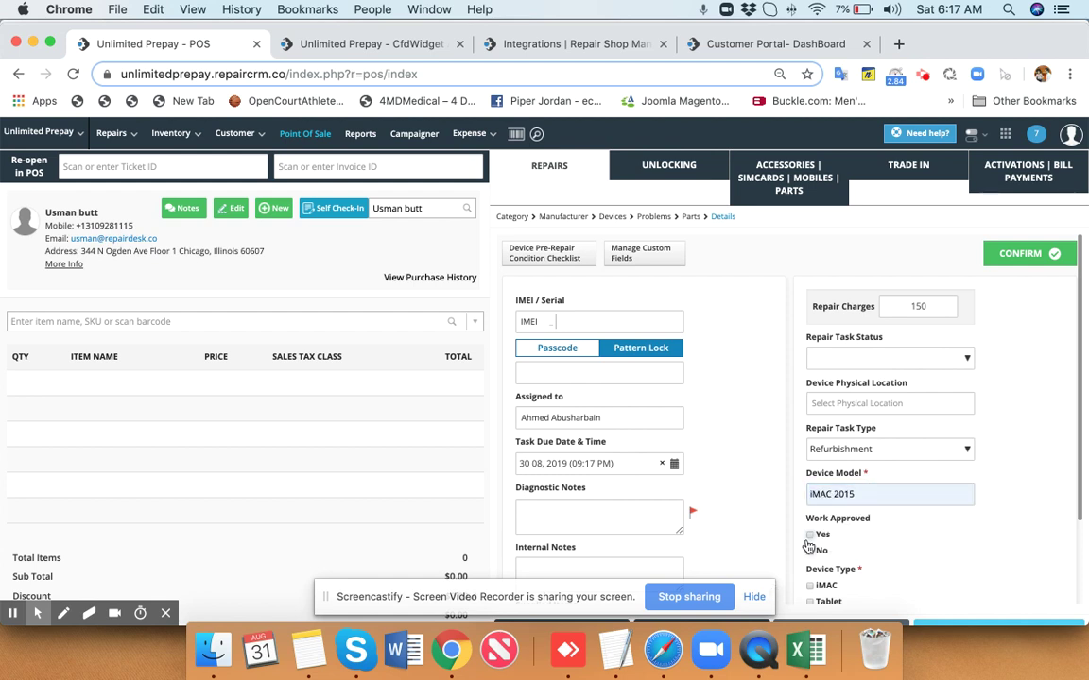
pyautogui.click(810, 535)
pyautogui.click(1004, 255)
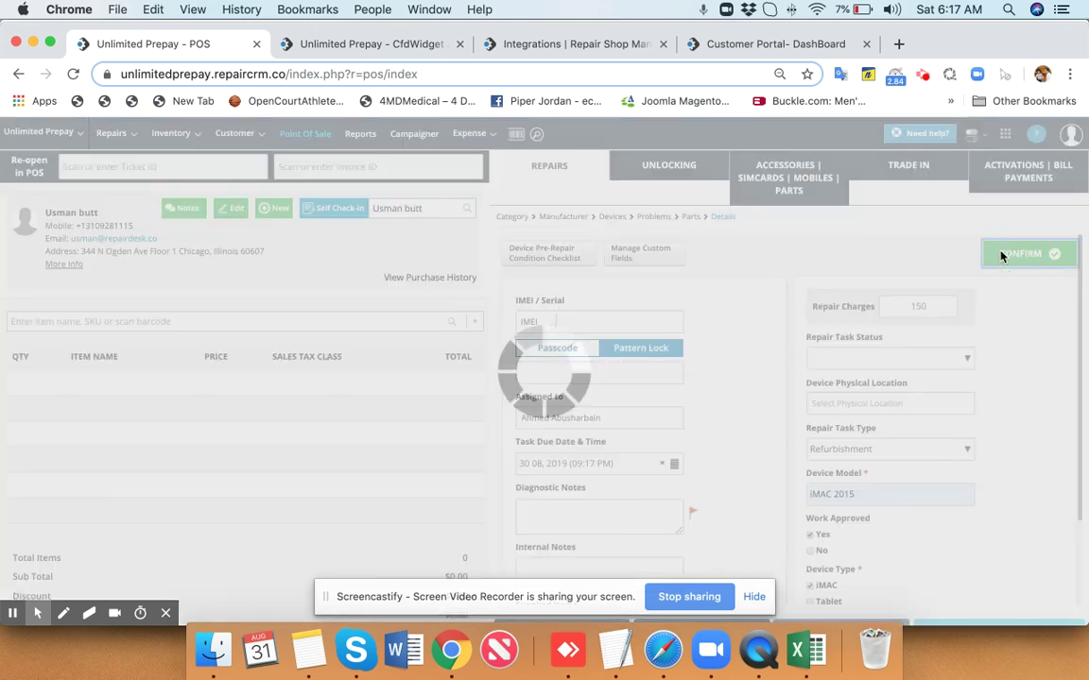
# Check the customer-facing order summary, then create the ticket for the SSD repair.
pyautogui.scroll(-3, 199, 441)
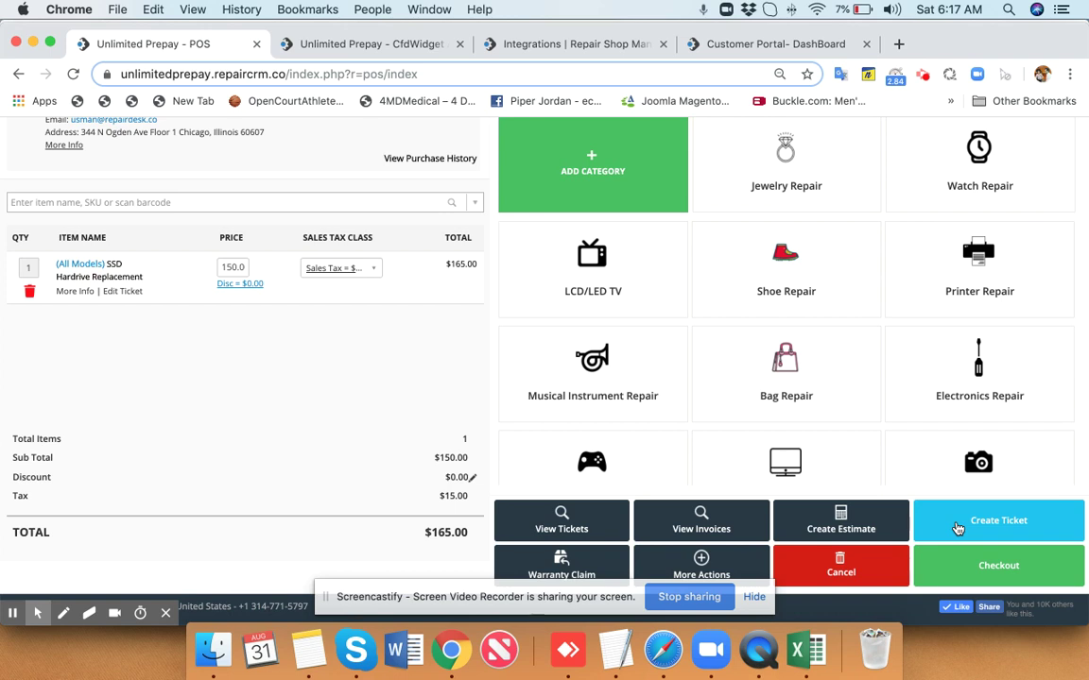
pyautogui.click(376, 48)
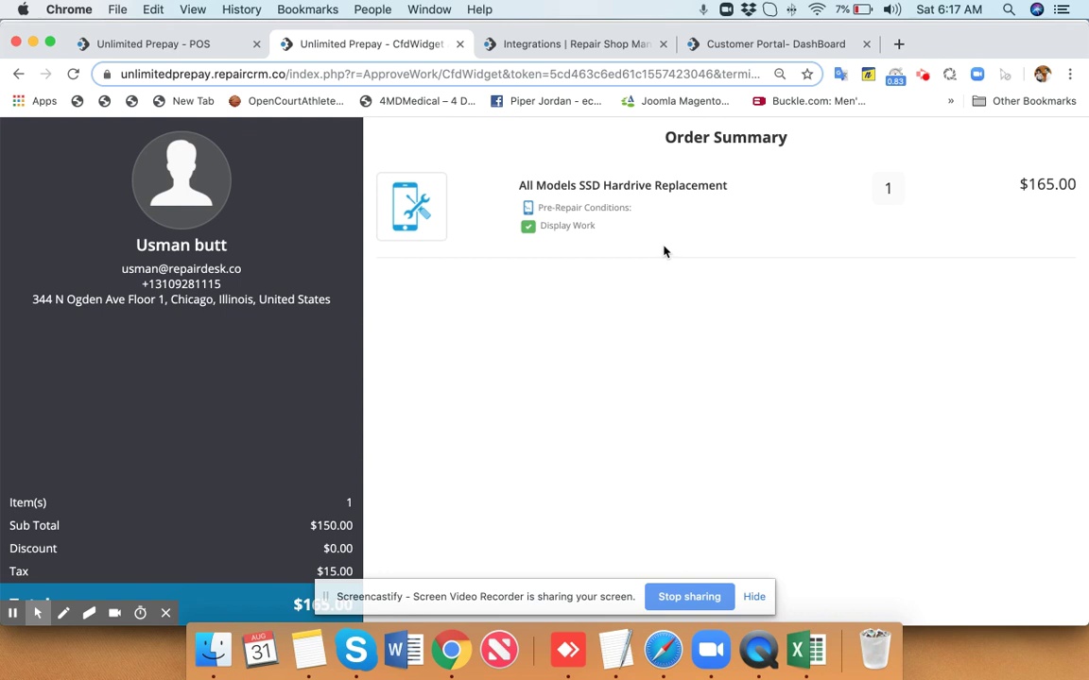
pyautogui.click(194, 43)
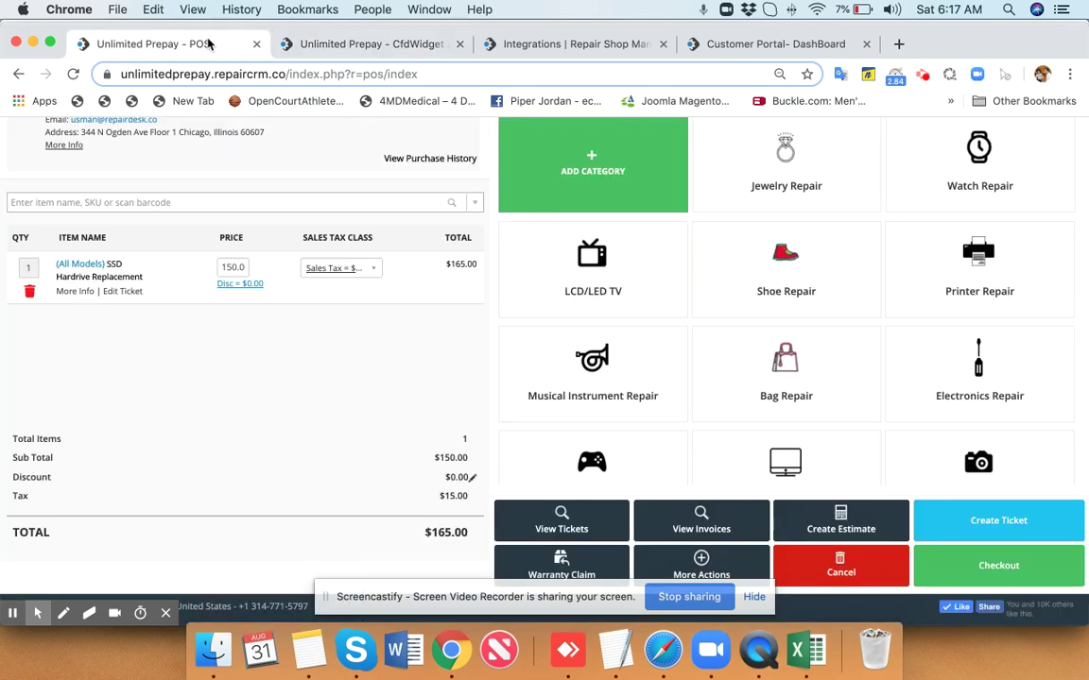
pyautogui.click(1031, 516)
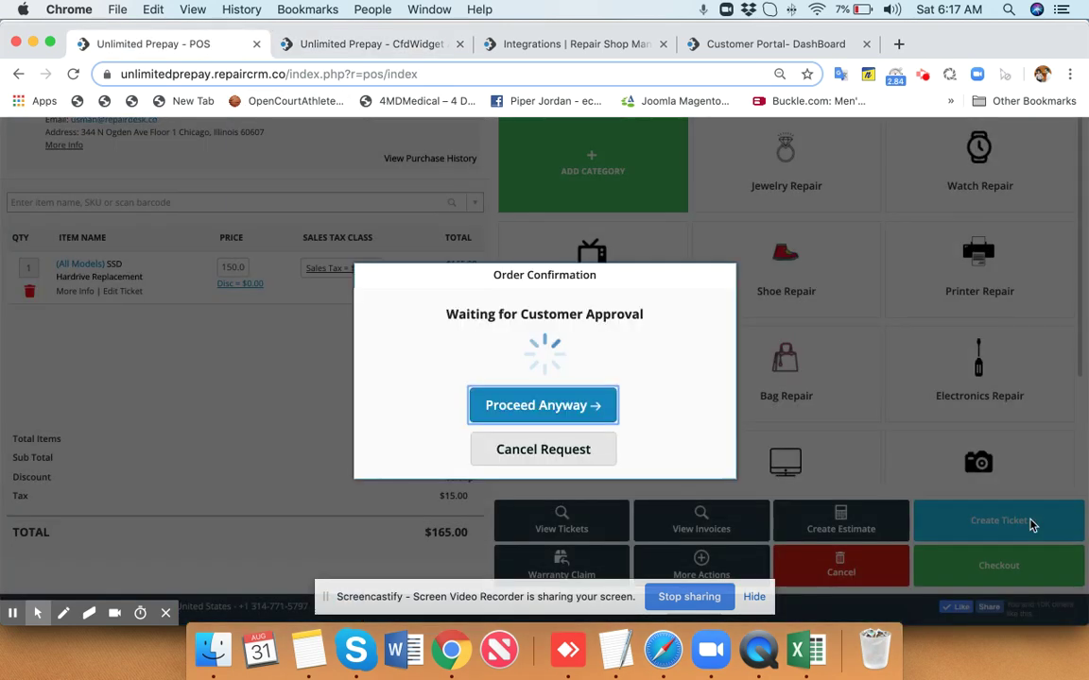
# On the customer display, accept the store terms and apply the customer's signature.
pyautogui.click(413, 54)
pyautogui.scroll(-3, 514, 341)
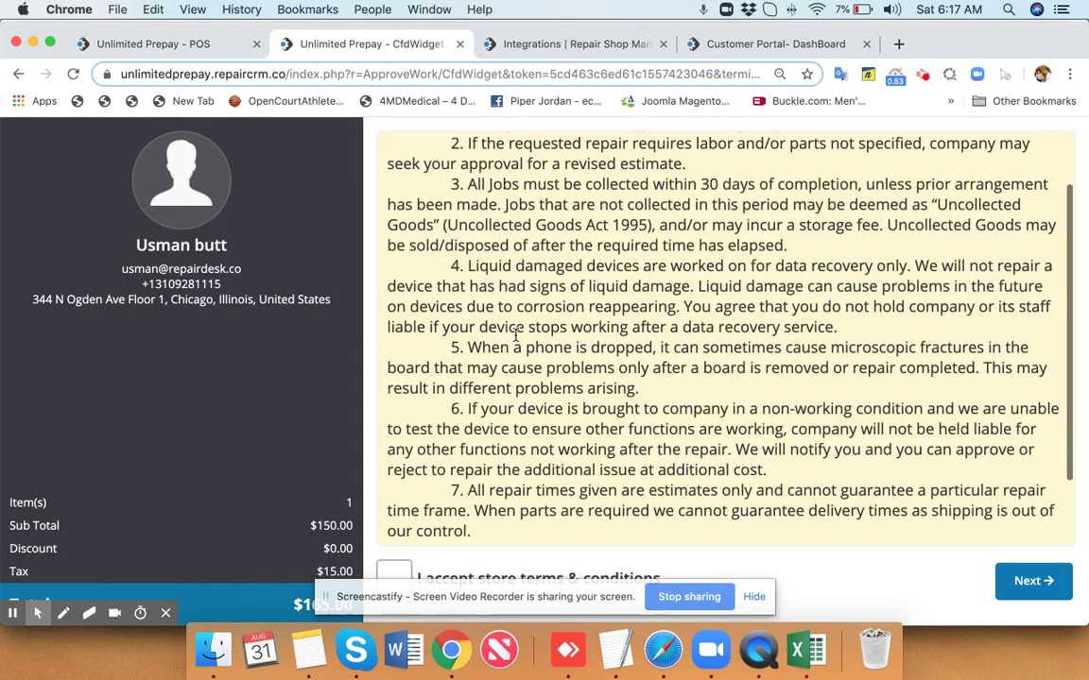
pyautogui.click(397, 575)
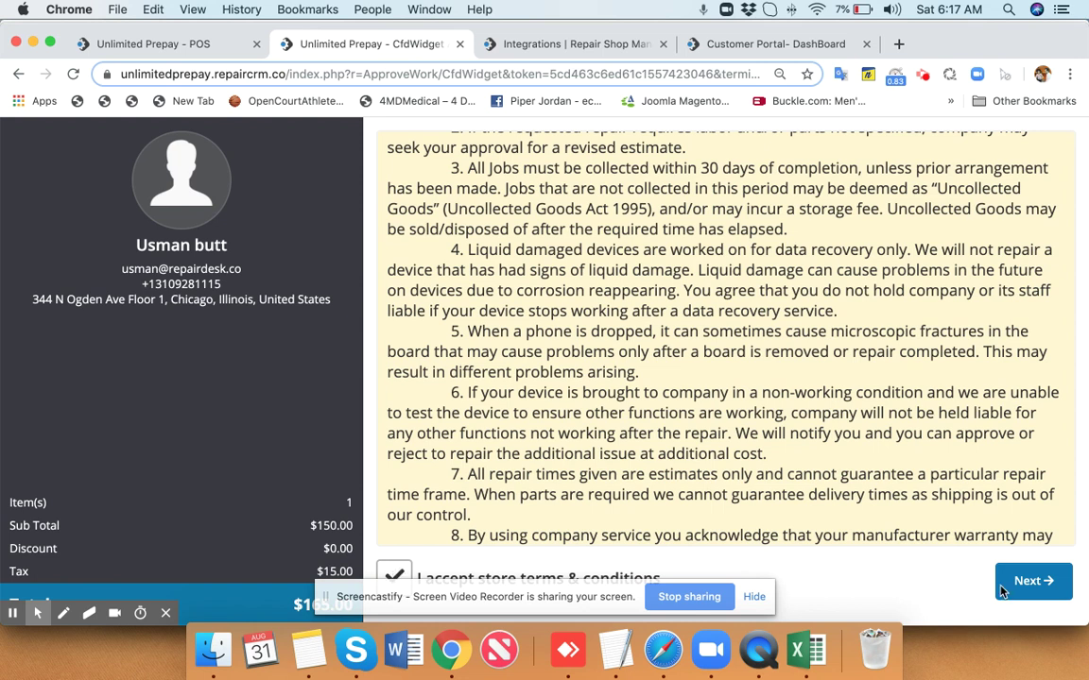
pyautogui.click(1025, 582)
pyautogui.moveTo(577, 279)
pyautogui.mouseDown()
pyautogui.moveTo(660, 270)
pyautogui.moveTo(732, 213)
pyautogui.mouseUp()
pyautogui.click(708, 468)
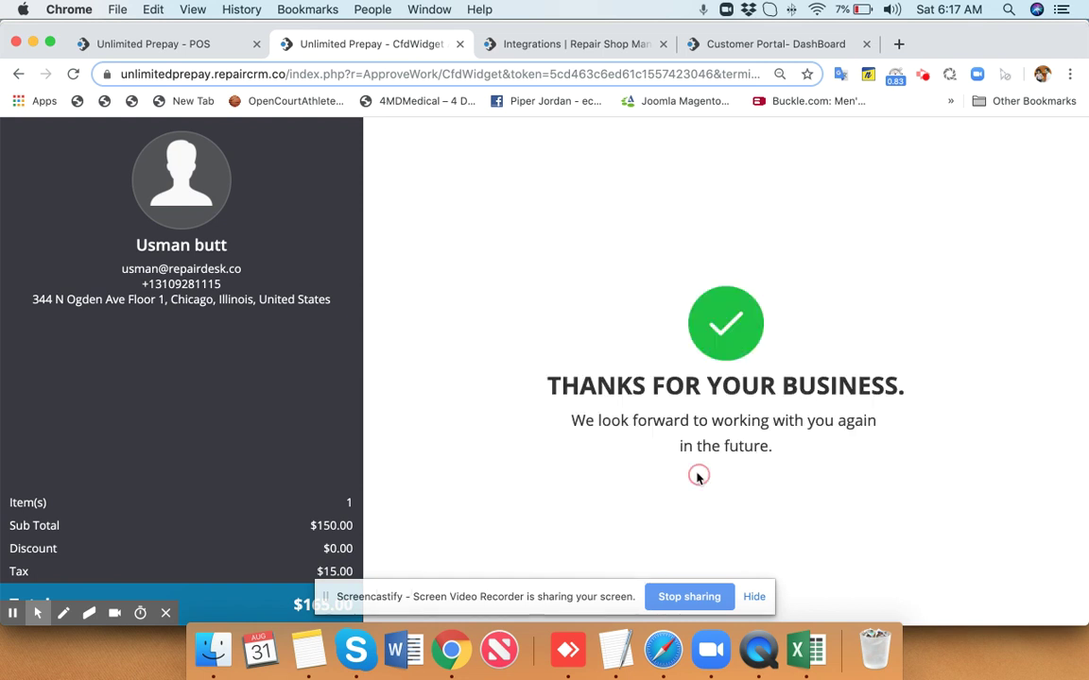
pyautogui.click(206, 41)
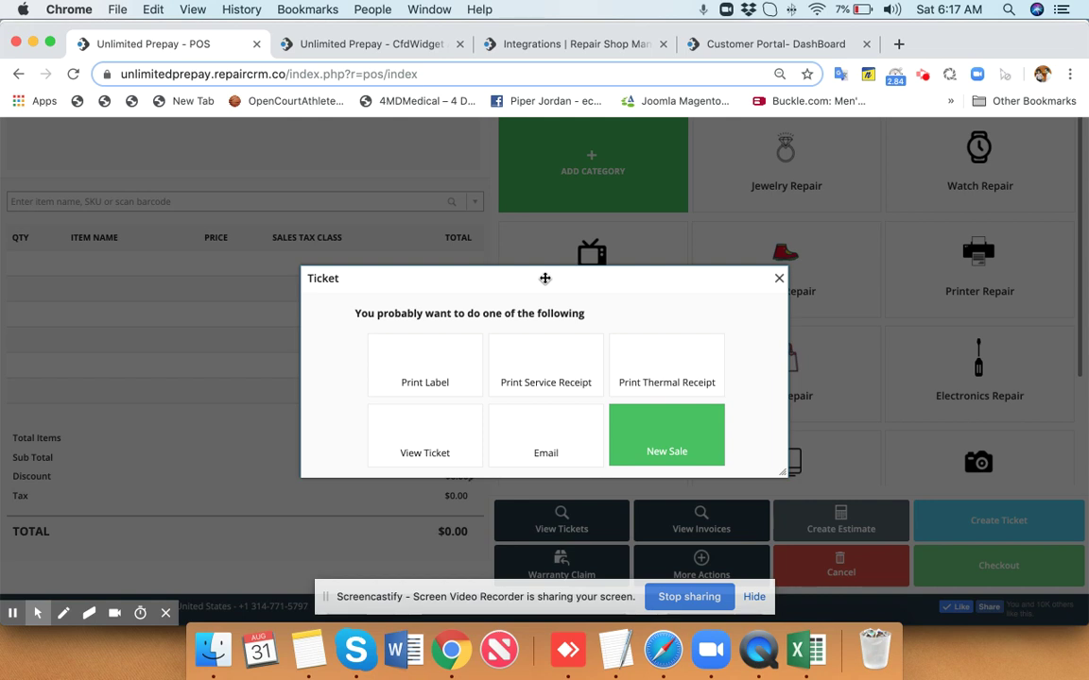
# Generate the ticket 058 label PDF, enlarge the preview, then close it.
pyautogui.click(444, 388)
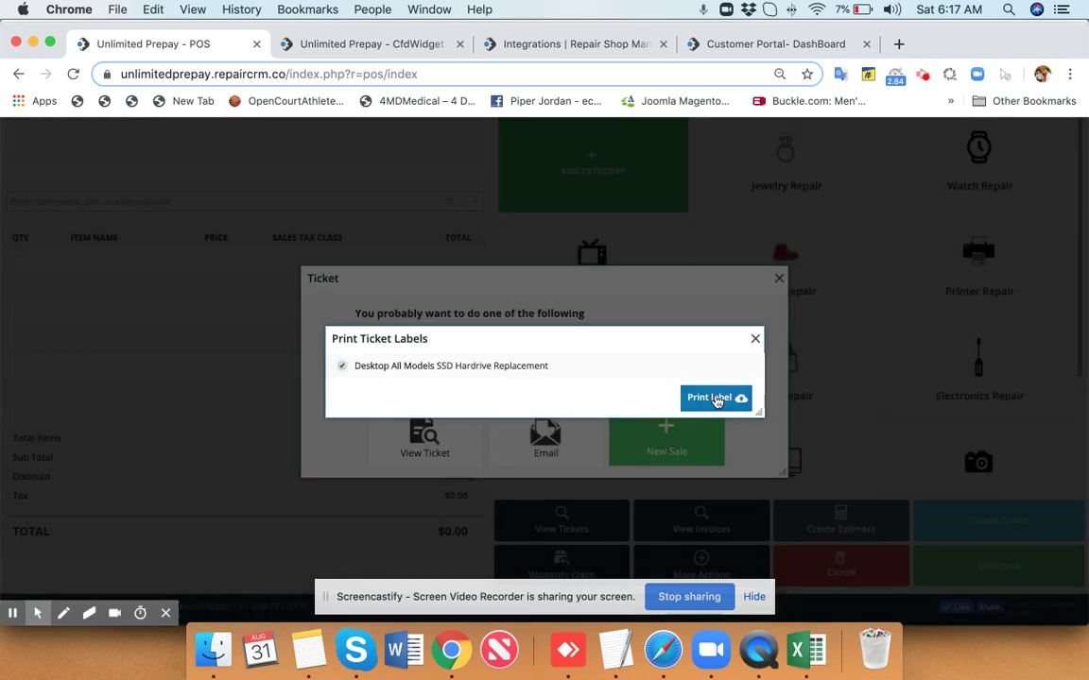
pyautogui.click(714, 397)
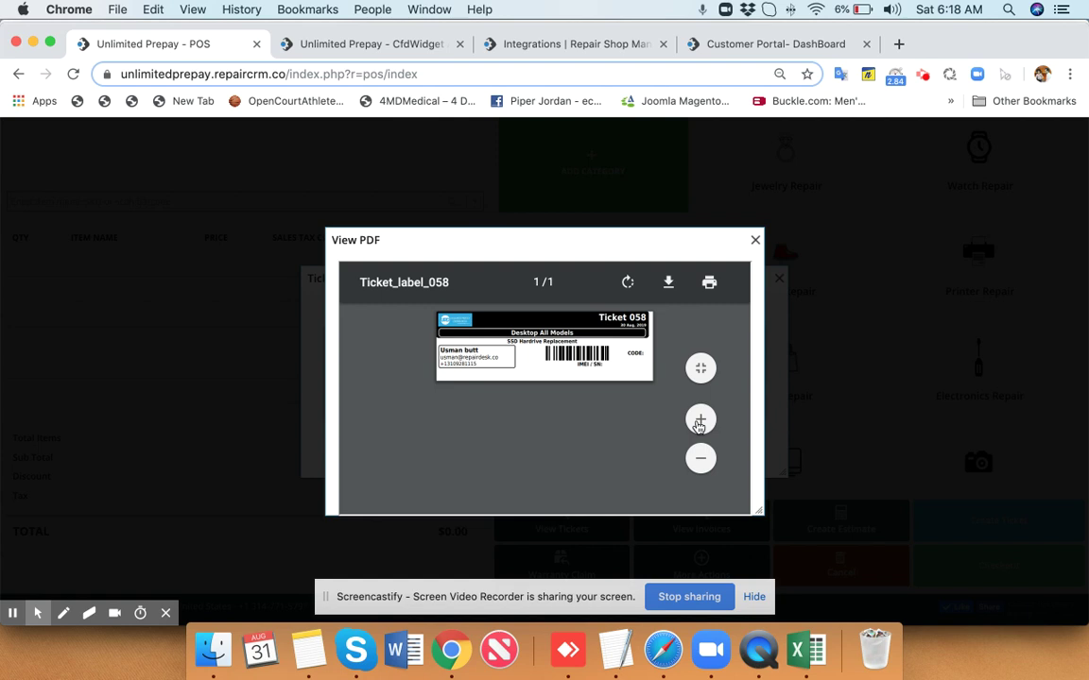
pyautogui.click(699, 422)
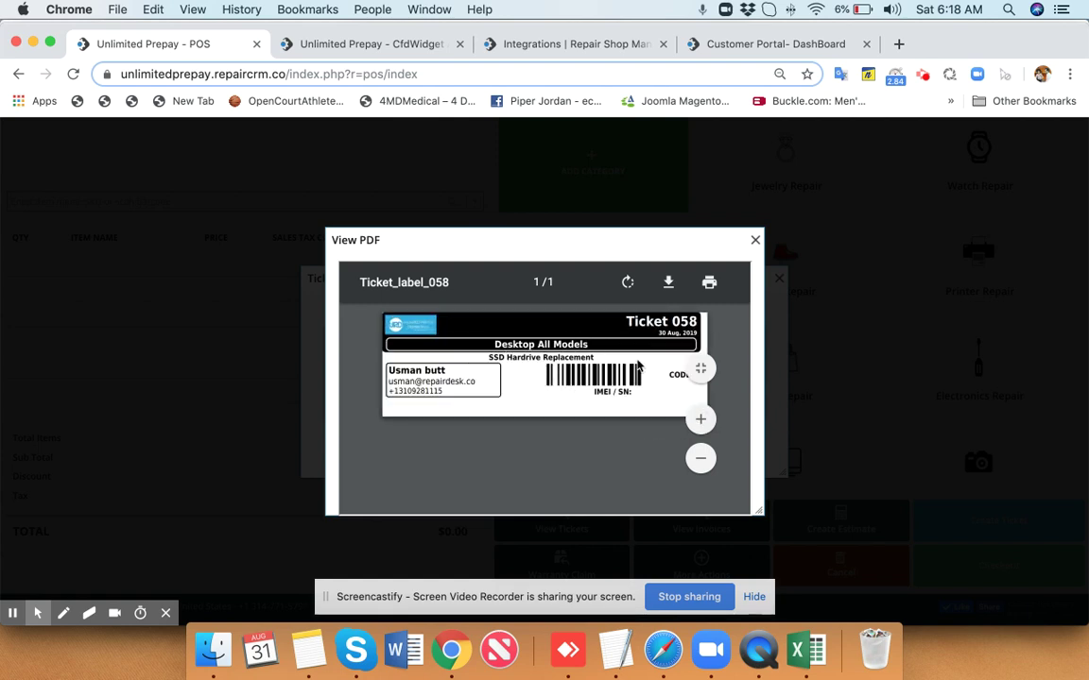
pyautogui.click(755, 241)
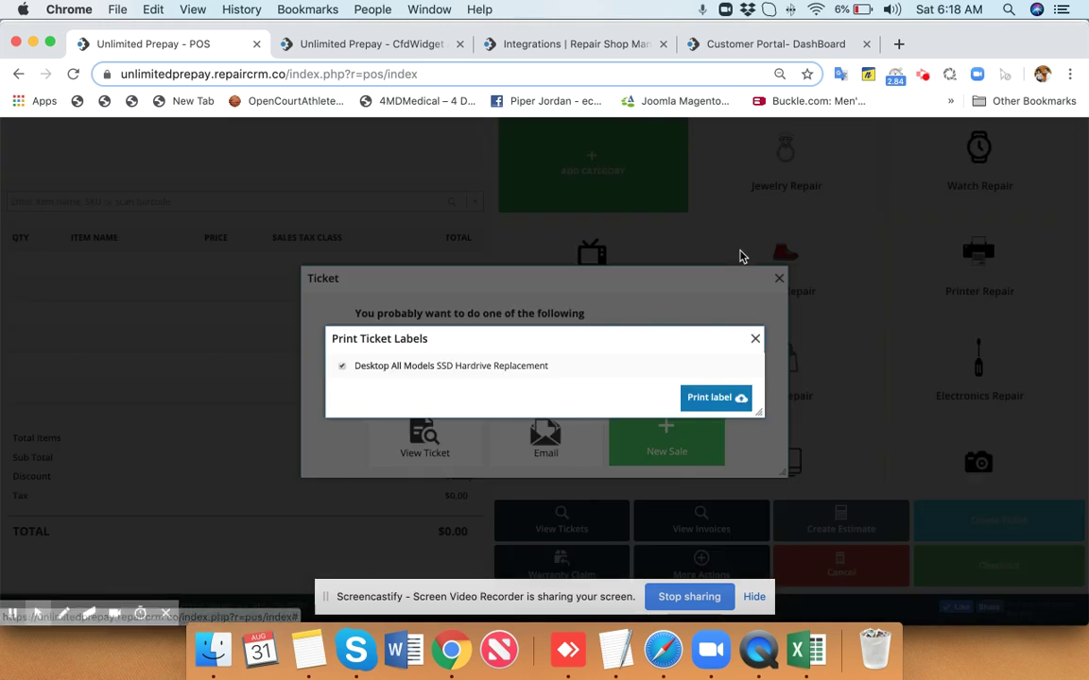
pyautogui.click(754, 340)
# Open the service receipt and dismiss its print dialog without printing.
pyautogui.click(576, 371)
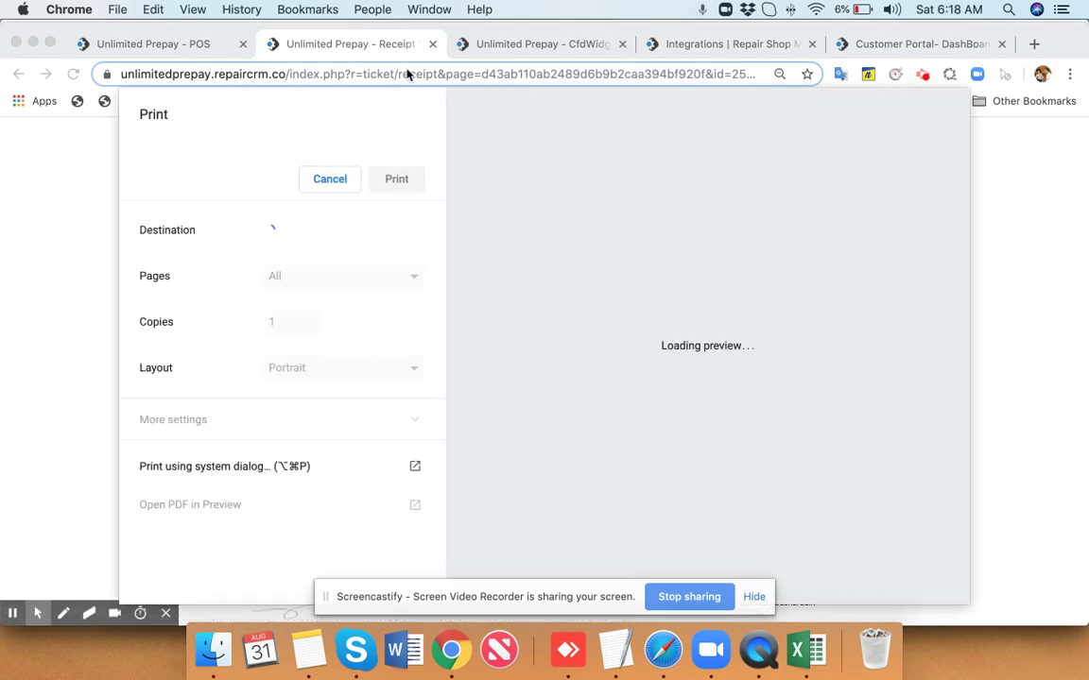
pyautogui.press('Escape')
pyautogui.click(432, 45)
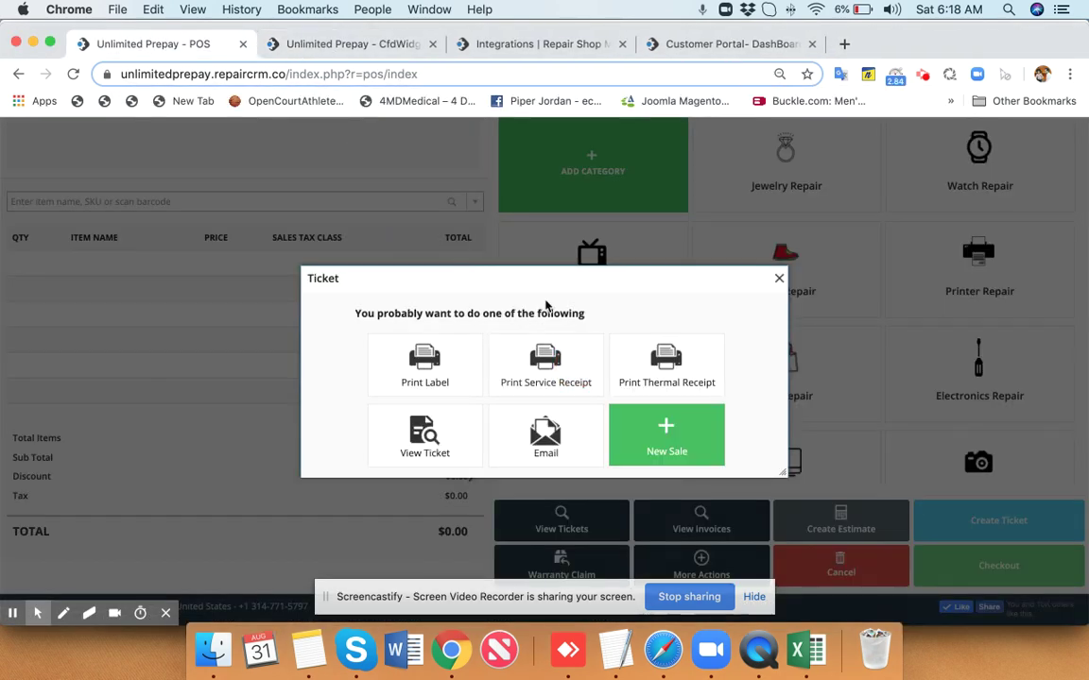
# View the thermal receipt preview for the ticket and close it.
pyautogui.click(688, 384)
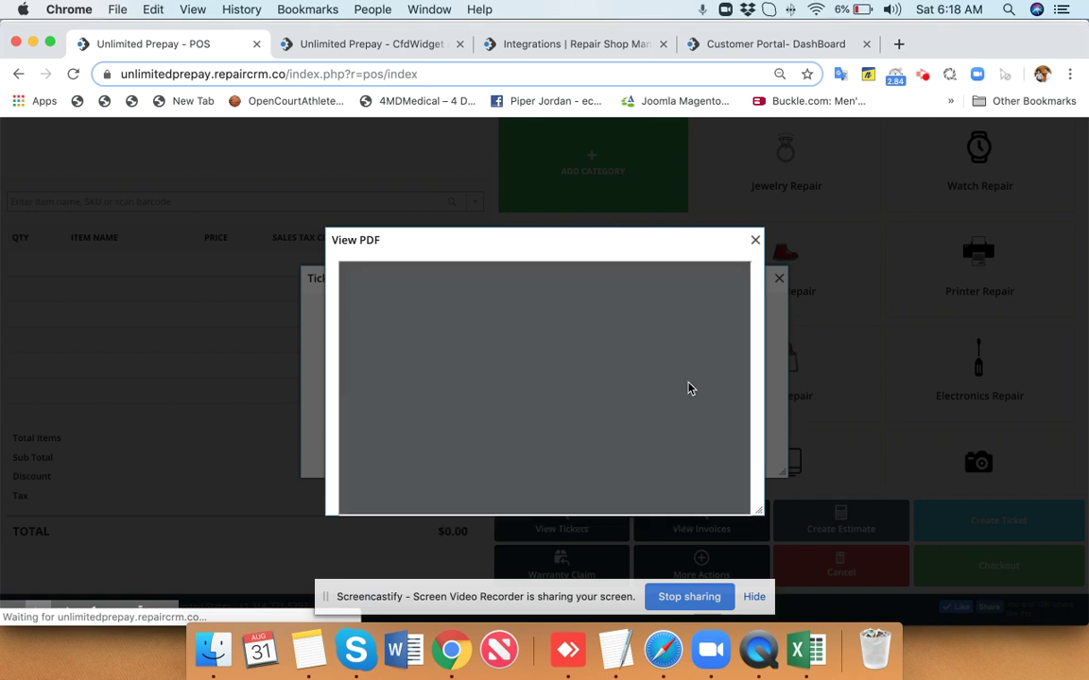
pyautogui.scroll(-2, 638, 433)
pyautogui.scroll(-10, 638, 433)
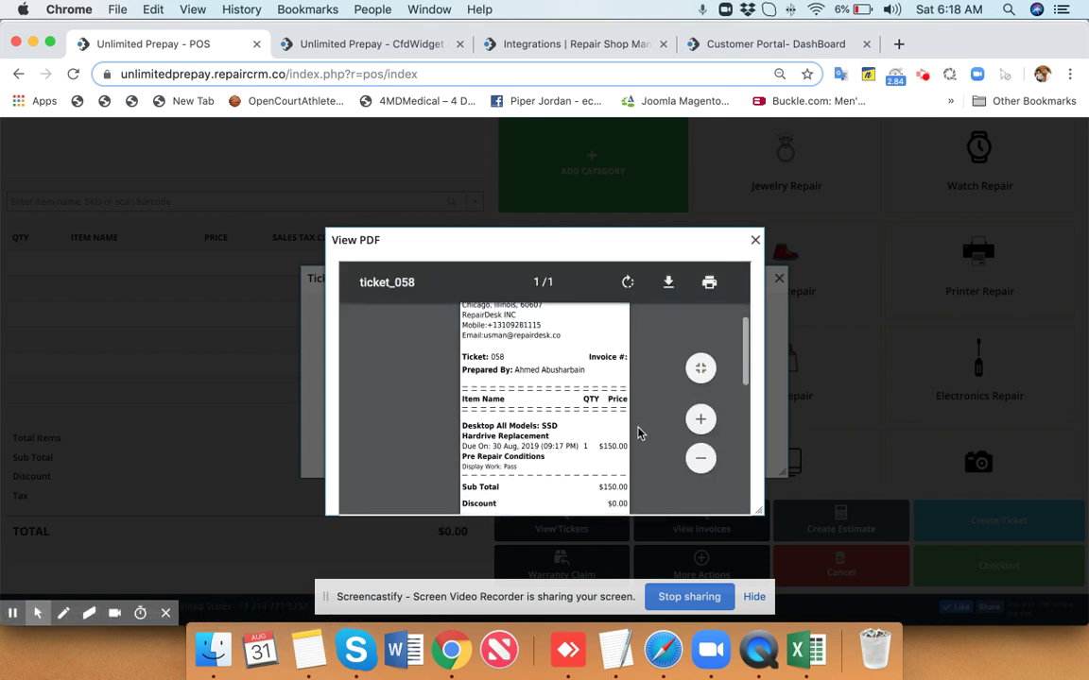
pyautogui.scroll(15, 634, 437)
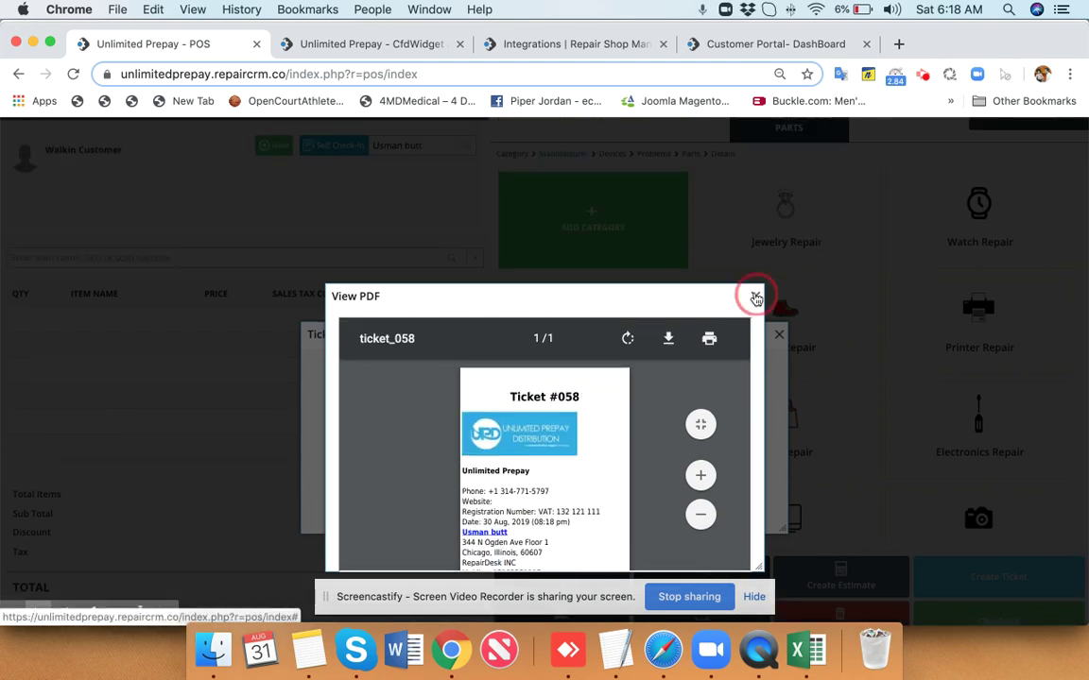
pyautogui.click(755, 297)
# Reopen ticket 058 in the point of sale via the Re-open field.
pyautogui.click(777, 330)
pyautogui.scroll(2, 302, 338)
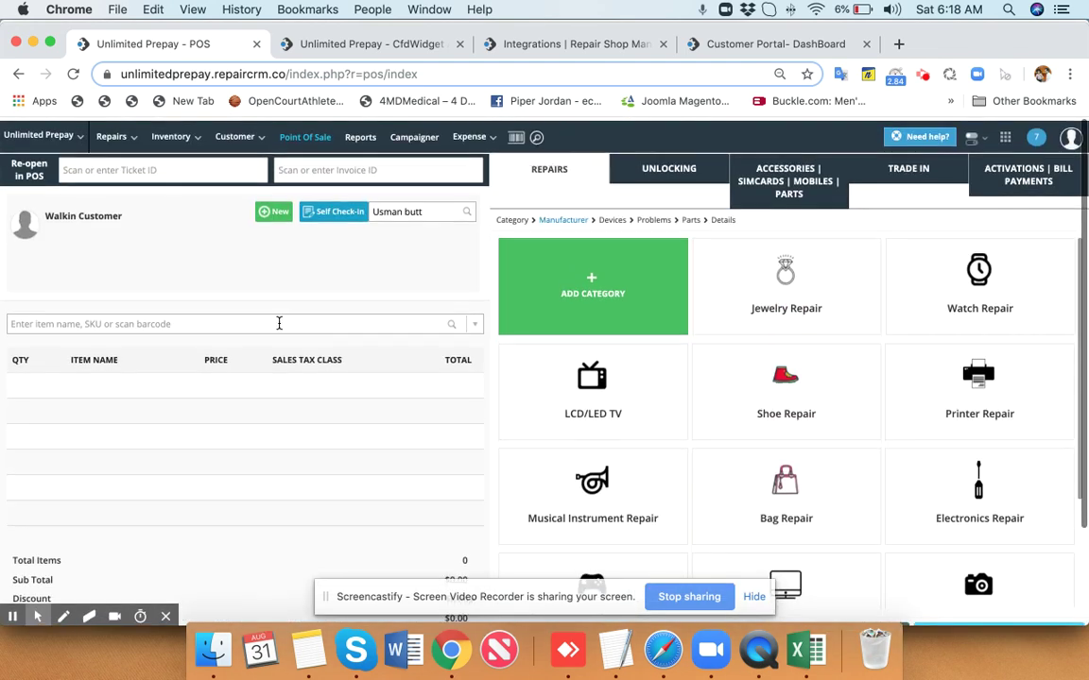
pyautogui.click(158, 168)
pyautogui.hotkey('ctrl', 'v')
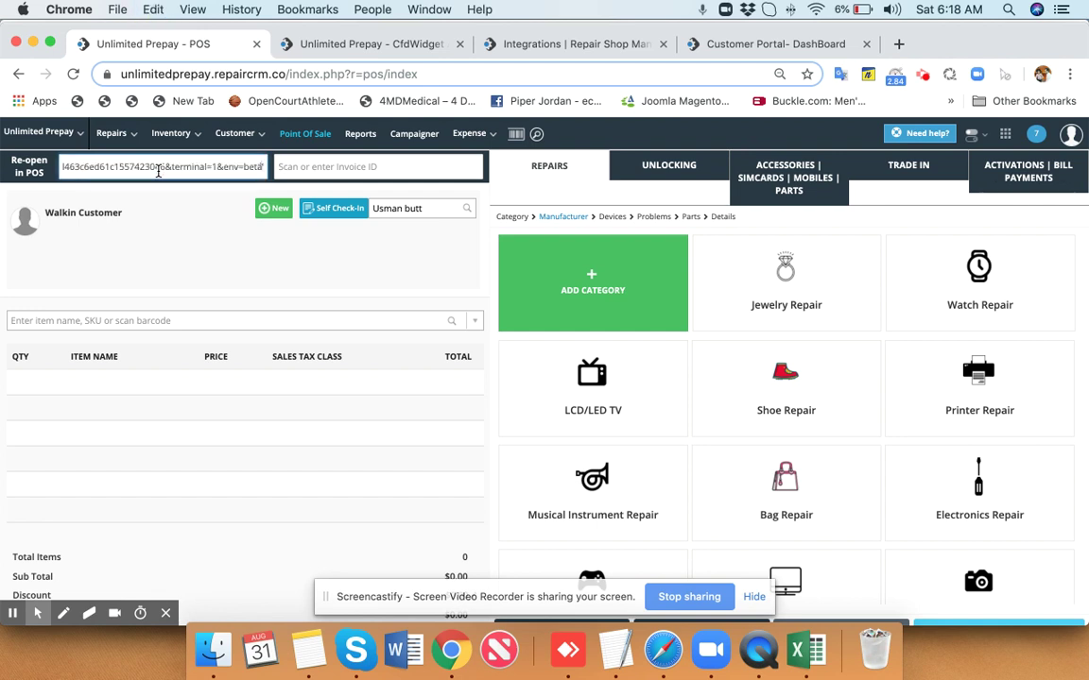
pyautogui.press('Return')
pyautogui.write('58')
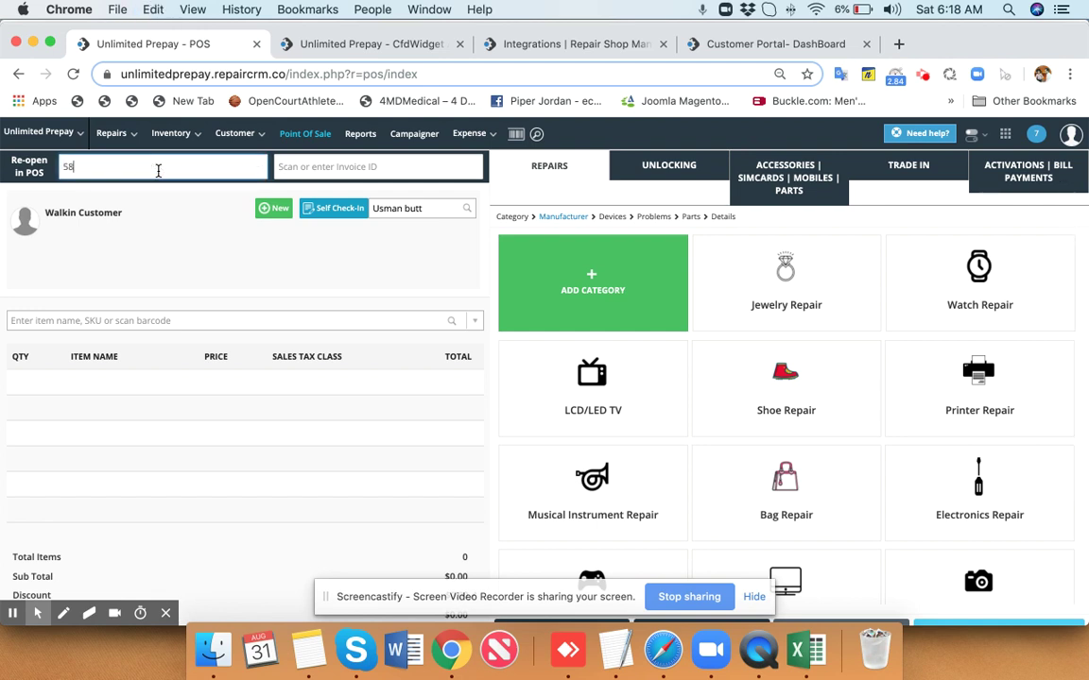
pyautogui.click(148, 194)
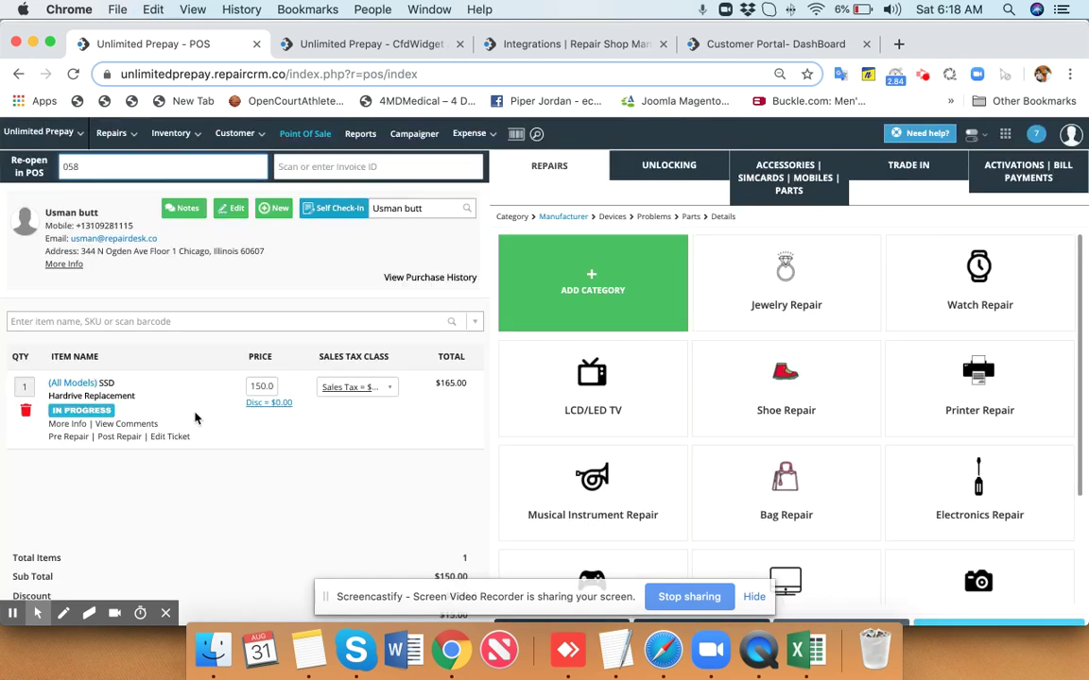
# Check out with $100 cash plus $65 offline credit card, proceeding without customer approval.
pyautogui.scroll(-3, 196, 417)
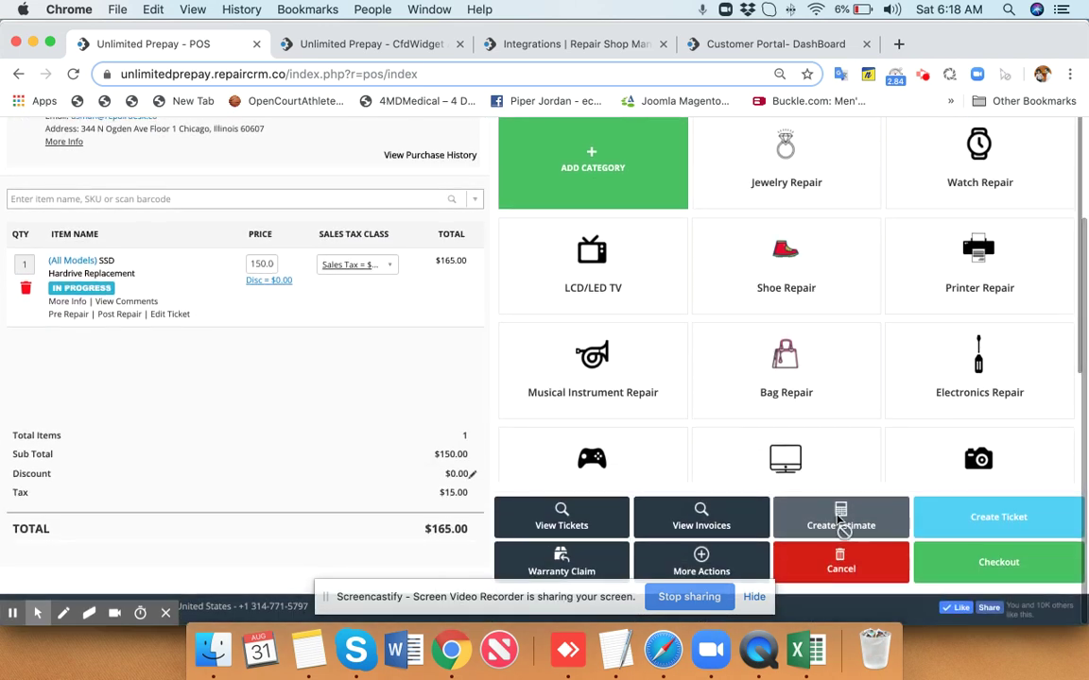
pyautogui.click(983, 563)
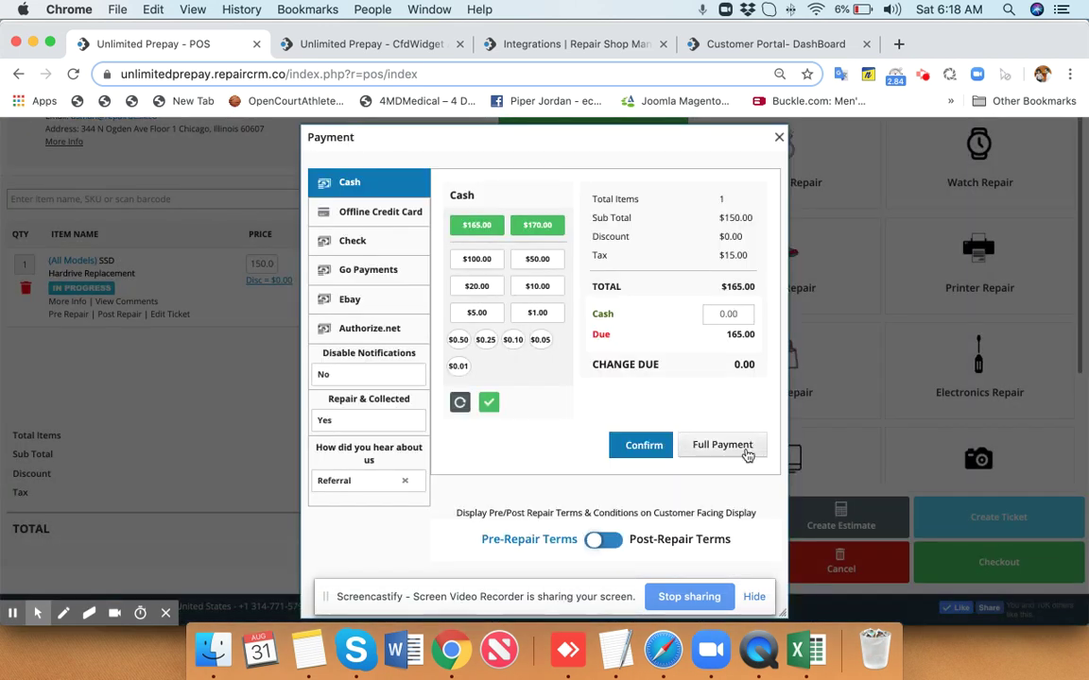
pyautogui.click(483, 264)
pyautogui.click(635, 451)
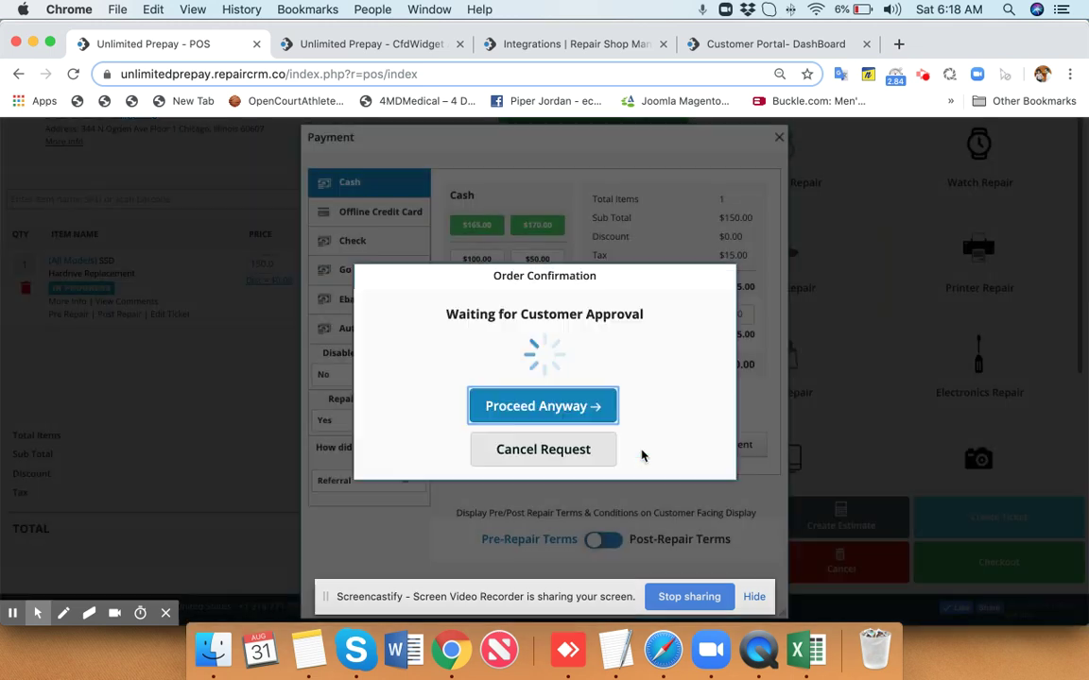
pyautogui.click(546, 444)
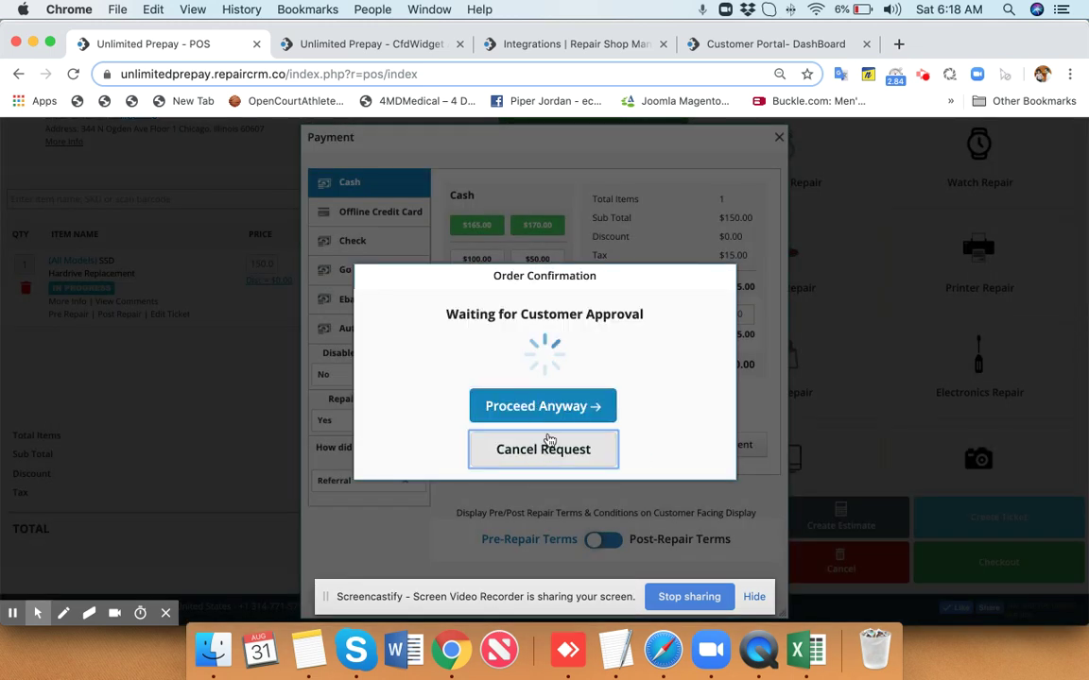
pyautogui.click(389, 216)
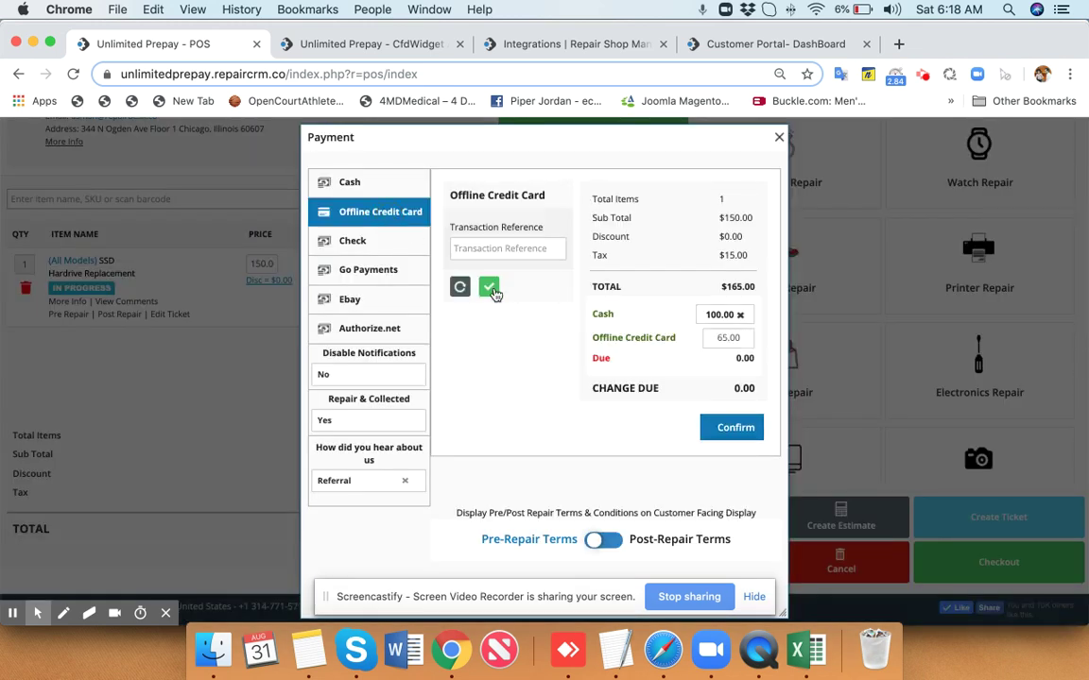
pyautogui.click(488, 286)
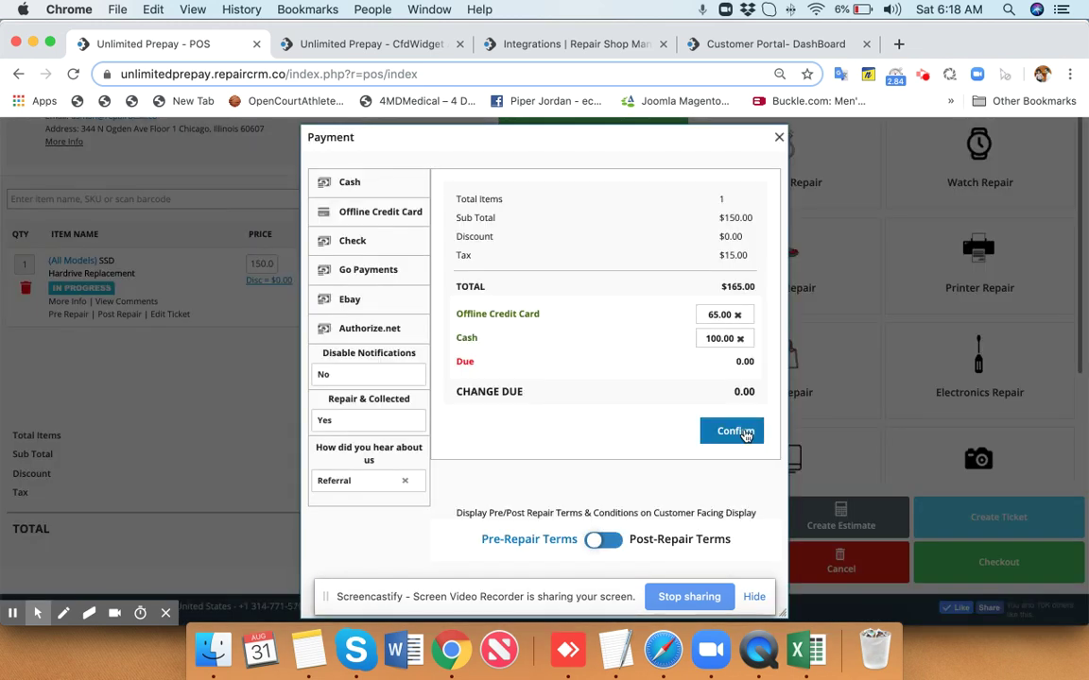
pyautogui.click(737, 432)
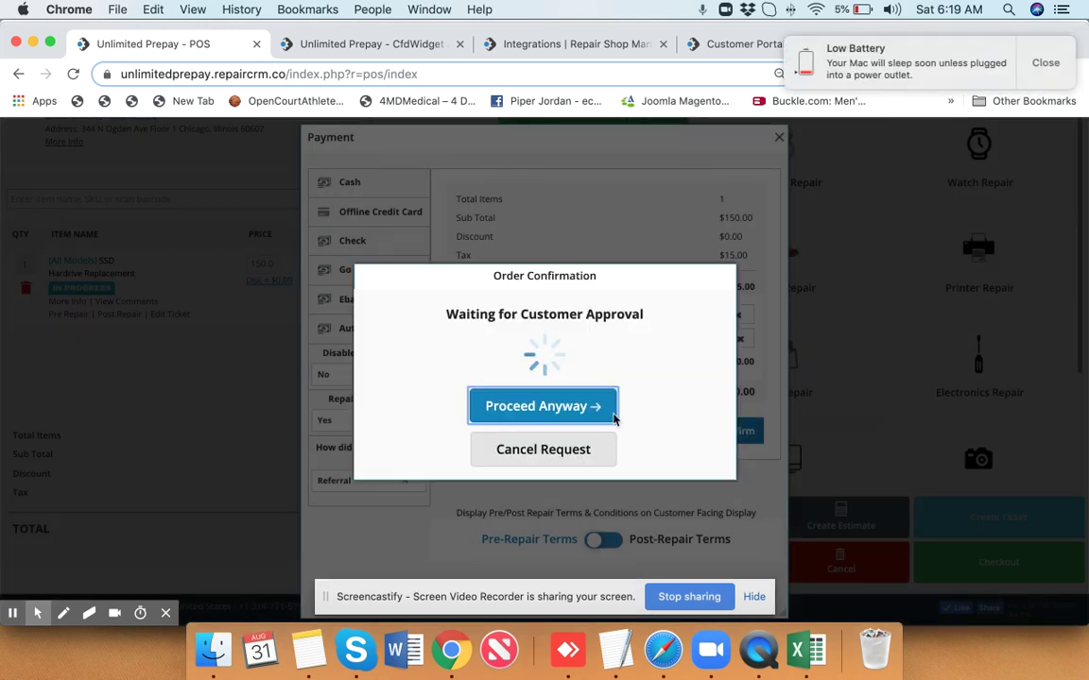
pyautogui.click(588, 410)
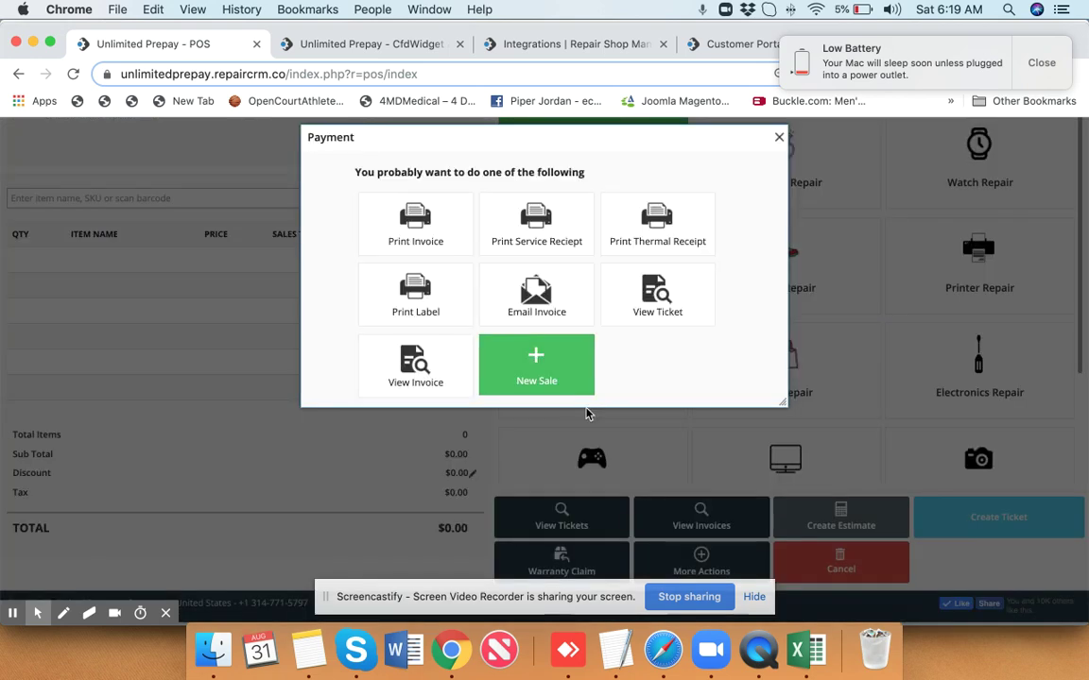
pyautogui.click(779, 138)
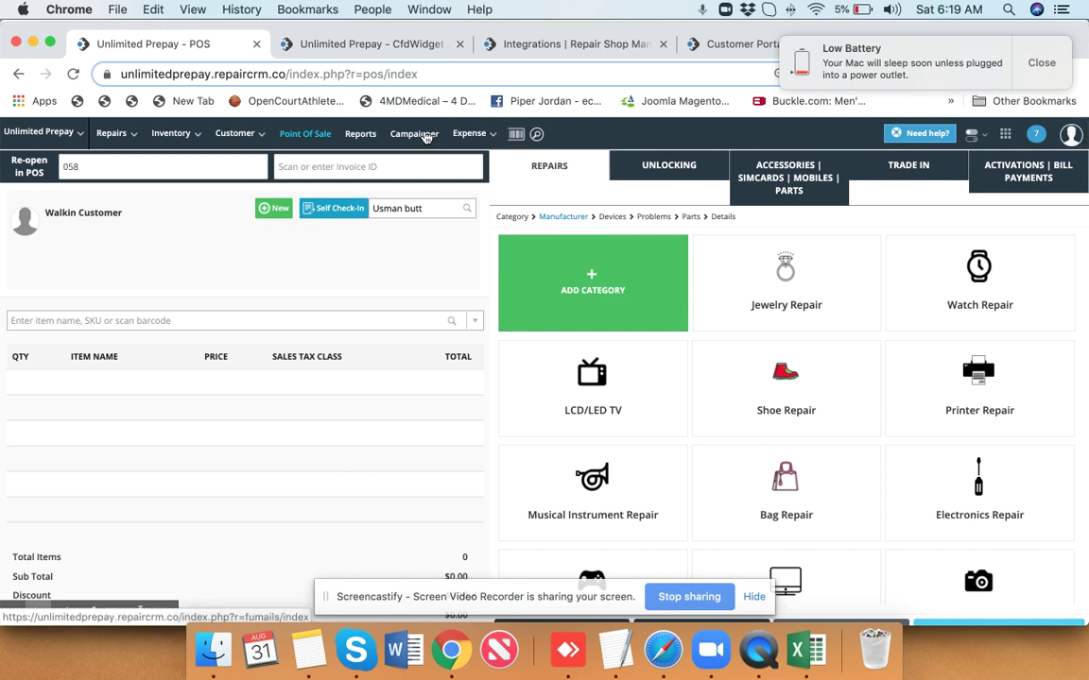
# Open the Campaigner page, dismiss the low battery alert, and scroll the campaign list.
pyautogui.click(416, 134)
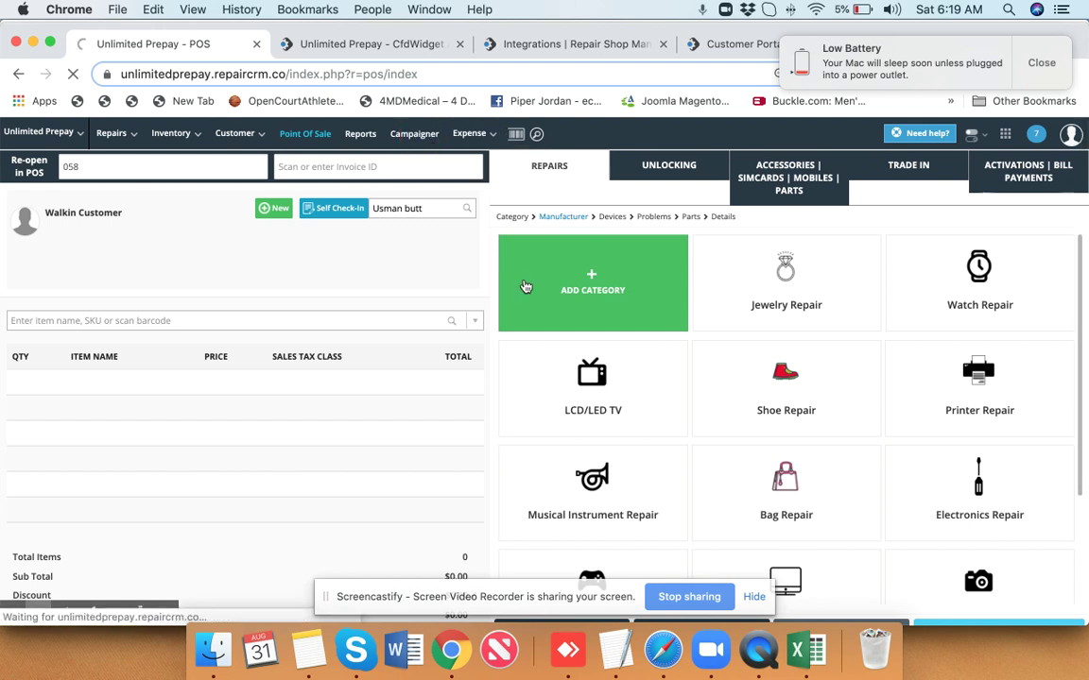
pyautogui.click(1042, 64)
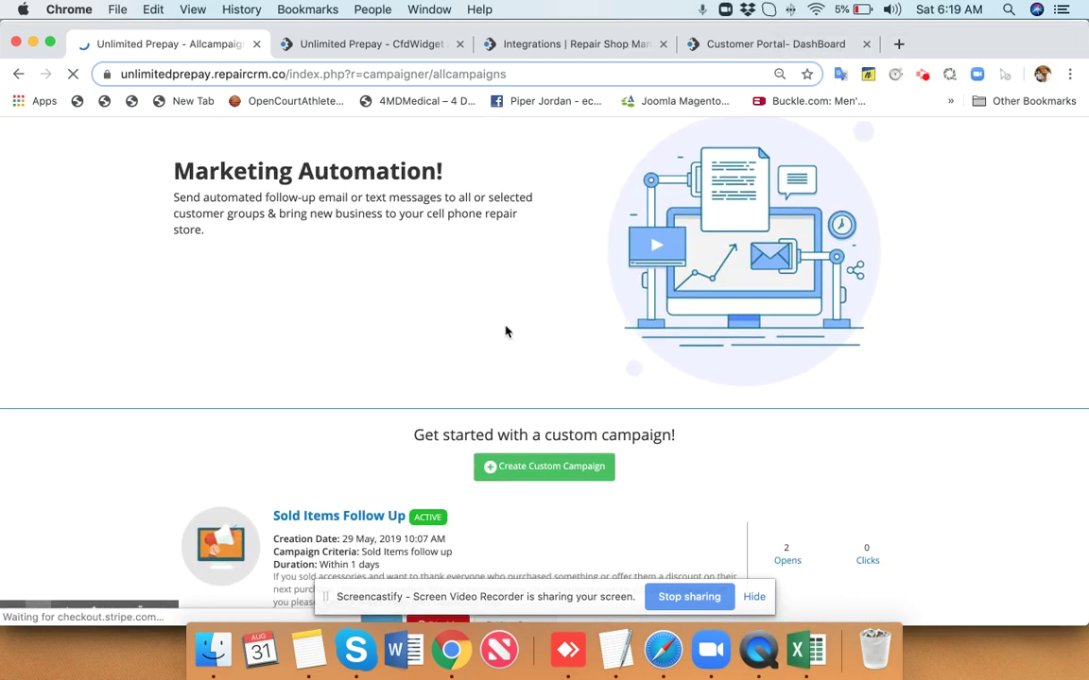
pyautogui.scroll(-5, 505, 331)
pyautogui.scroll(-1, 505, 331)
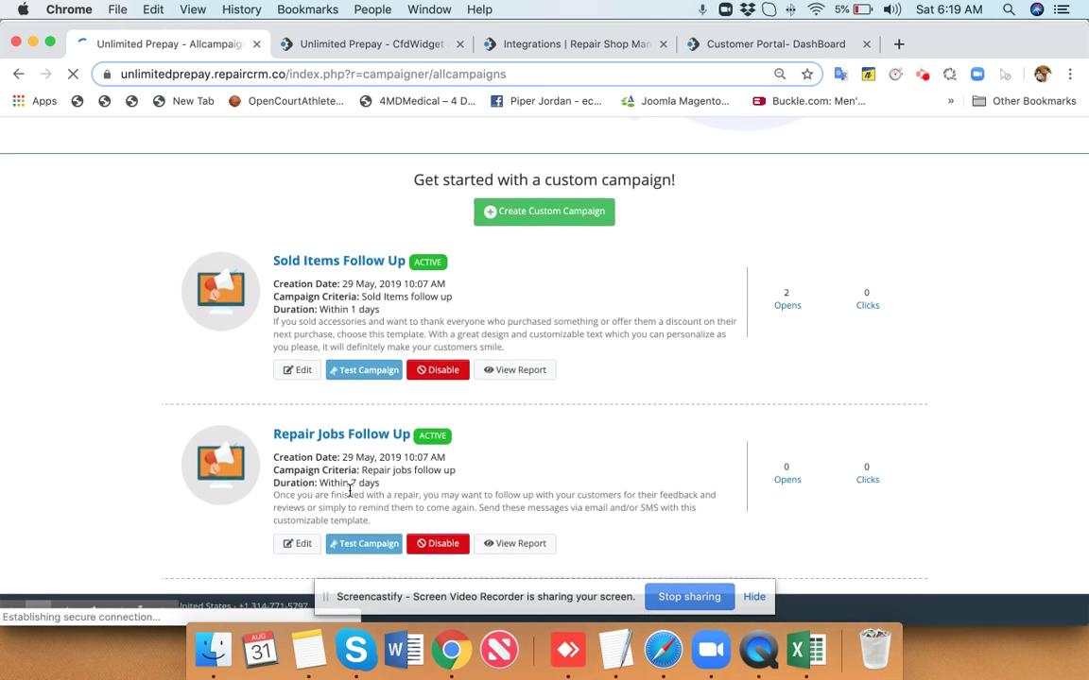
# Edit the Repair Jobs Follow Up campaign and scroll through its email content.
pyautogui.click(294, 546)
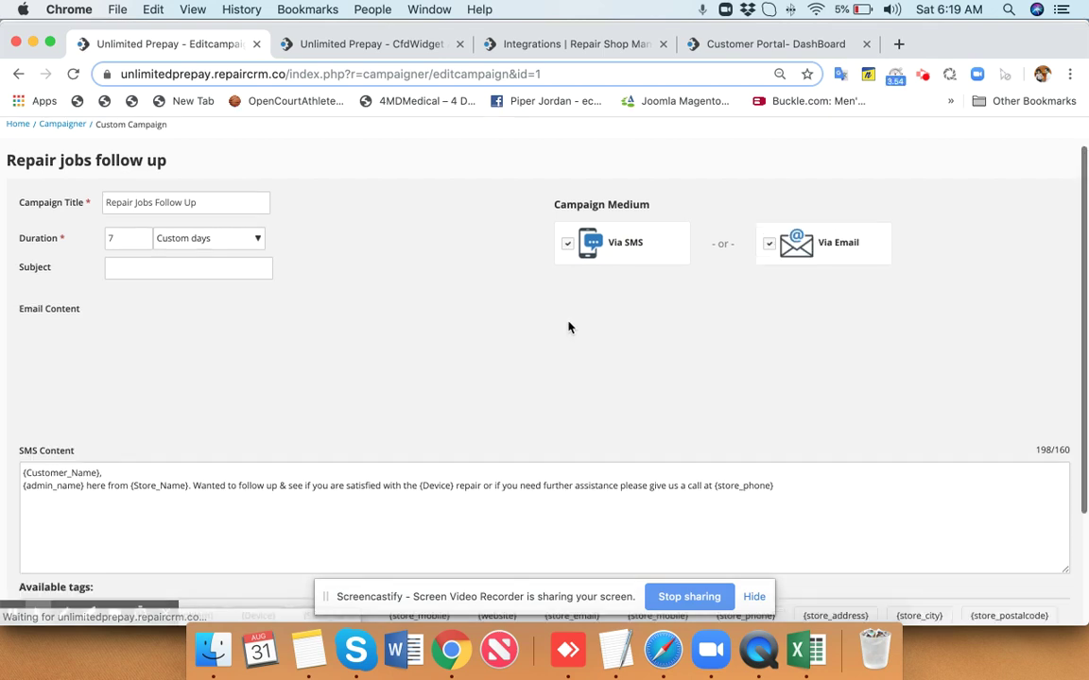
pyautogui.scroll(-10, 568, 327)
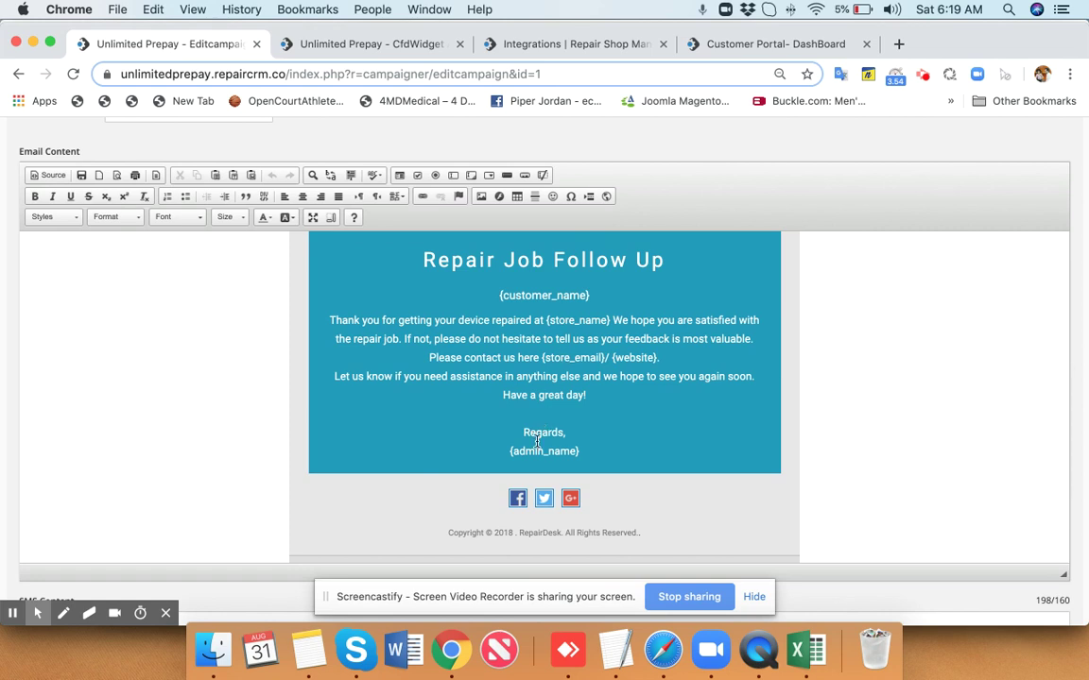
pyautogui.click(570, 501)
pyautogui.scroll(10, 715, 403)
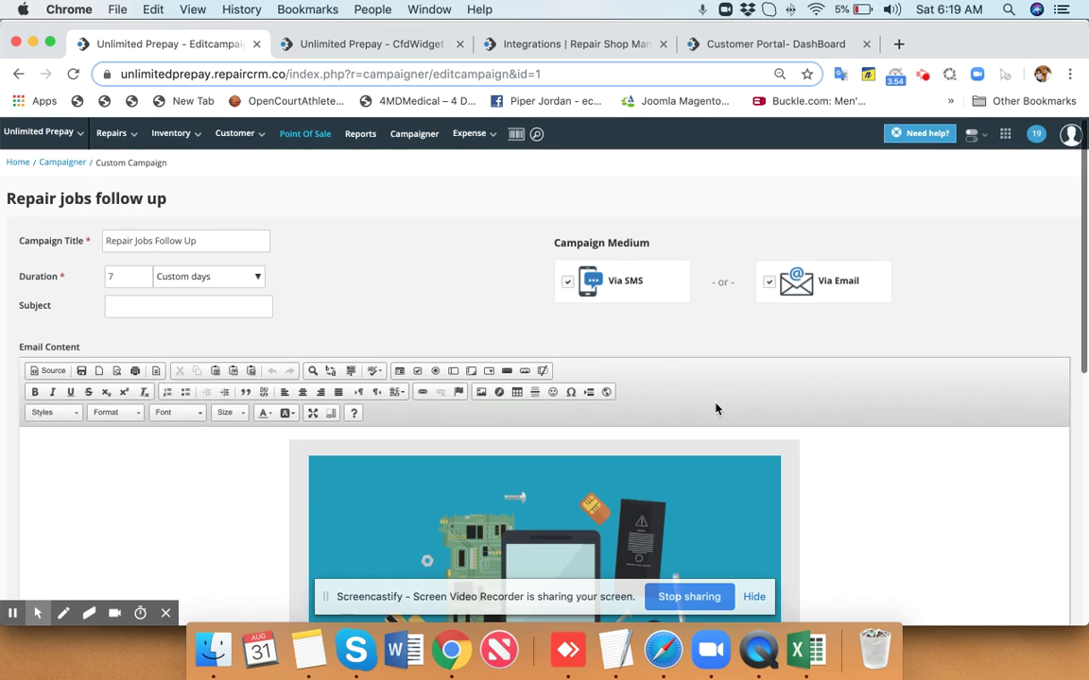
pyautogui.click(191, 133)
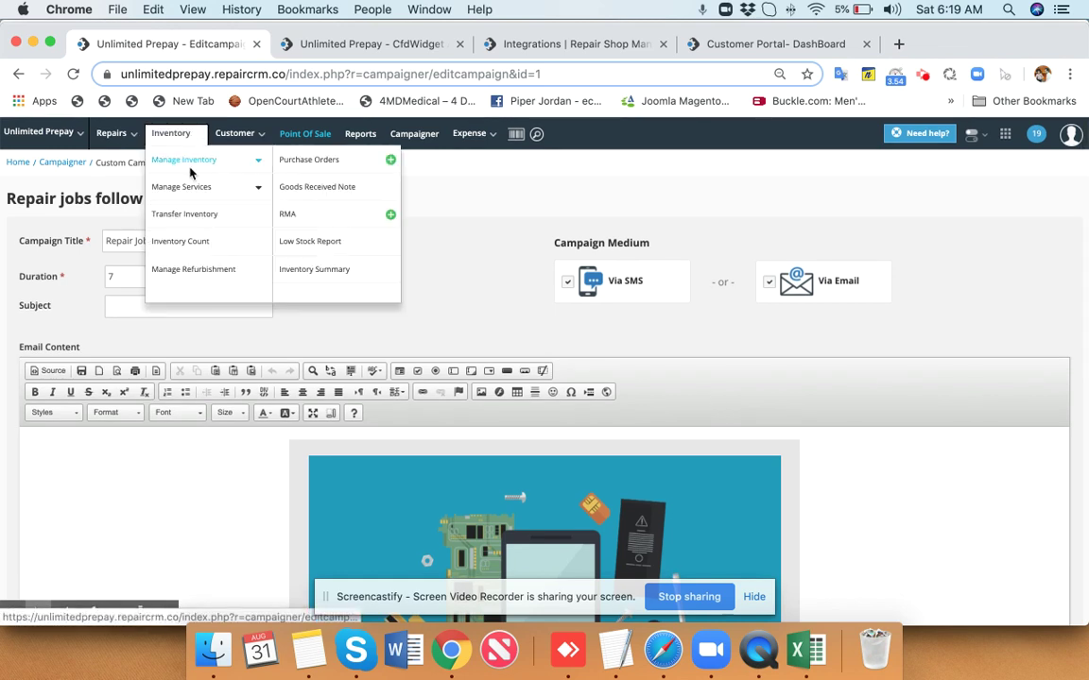
# Expand Manage Inventory and choose the Mobile, Accessories & Parts category.
pyautogui.click(188, 169)
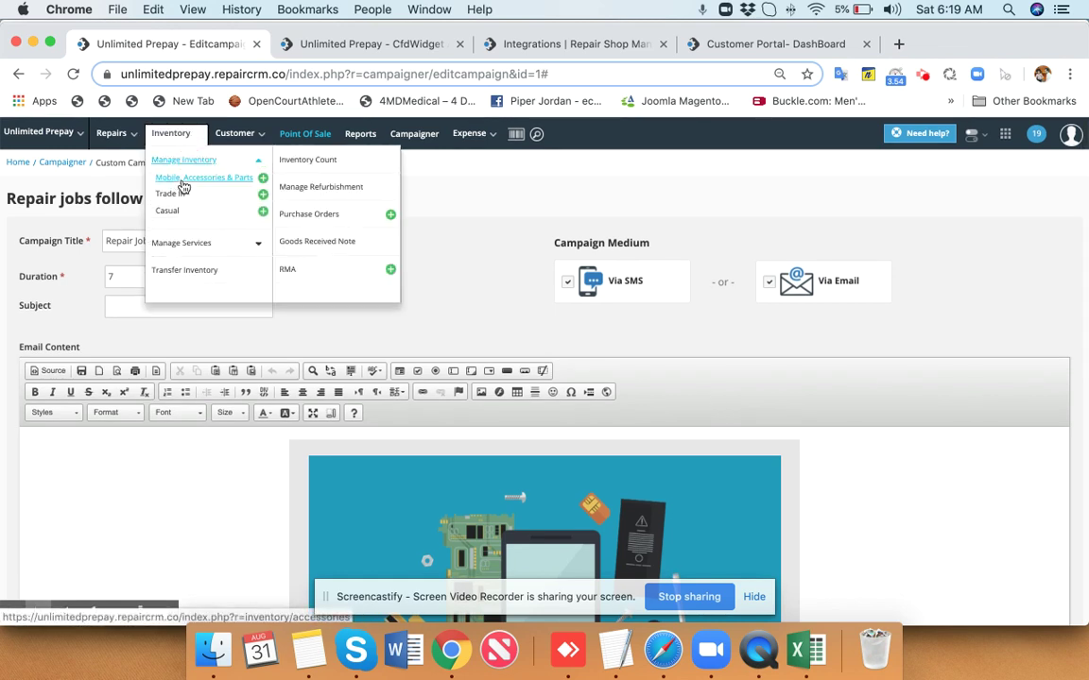
pyautogui.click(185, 179)
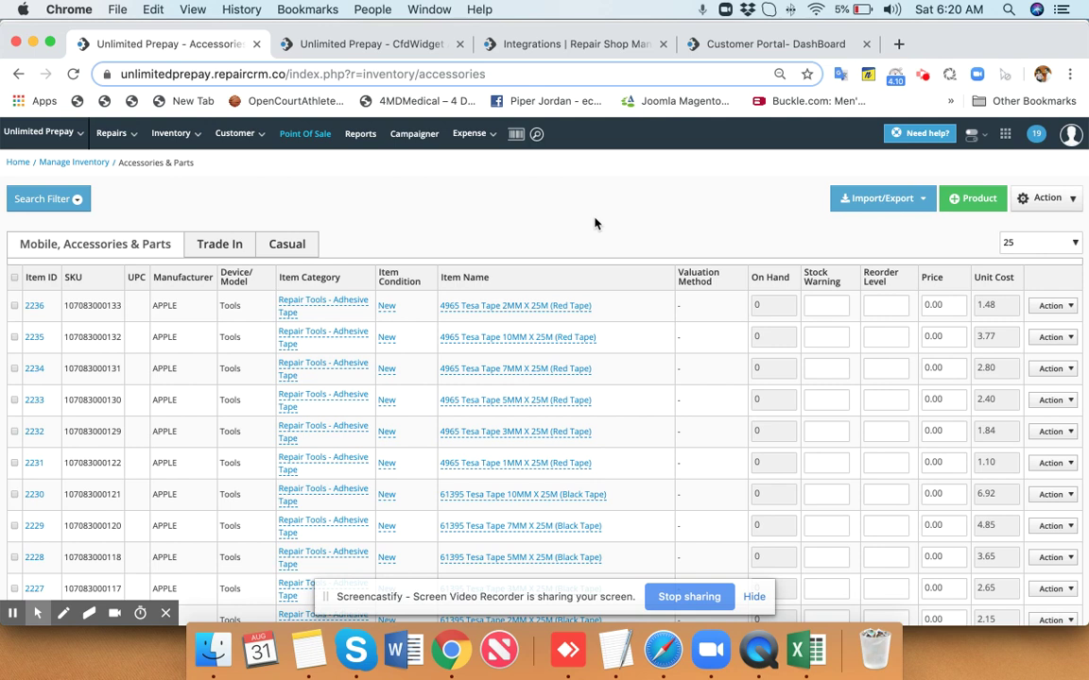
# Review the multi-store sales report, then scroll through the Manage Invoices list.
pyautogui.click(357, 135)
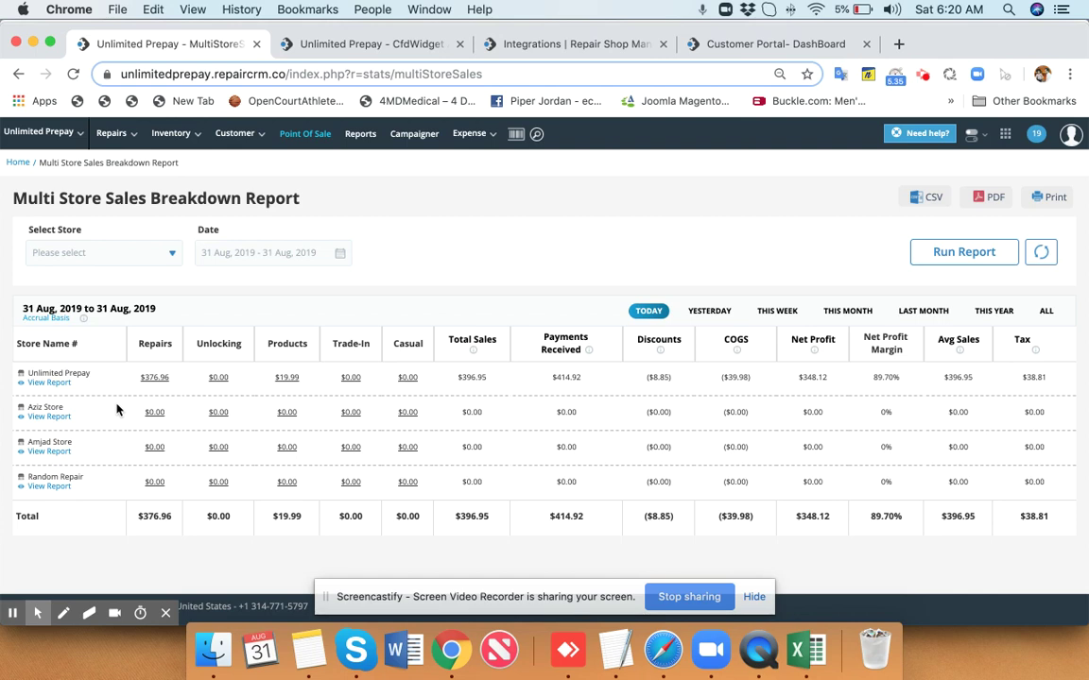
pyautogui.moveTo(111, 138)
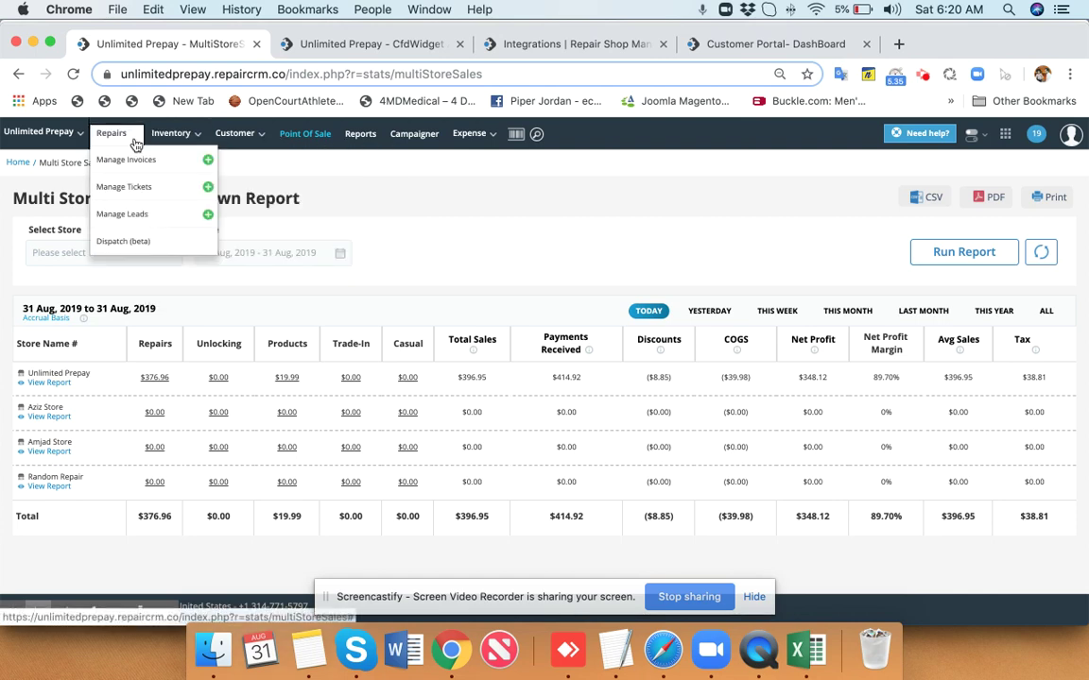
pyautogui.click(126, 160)
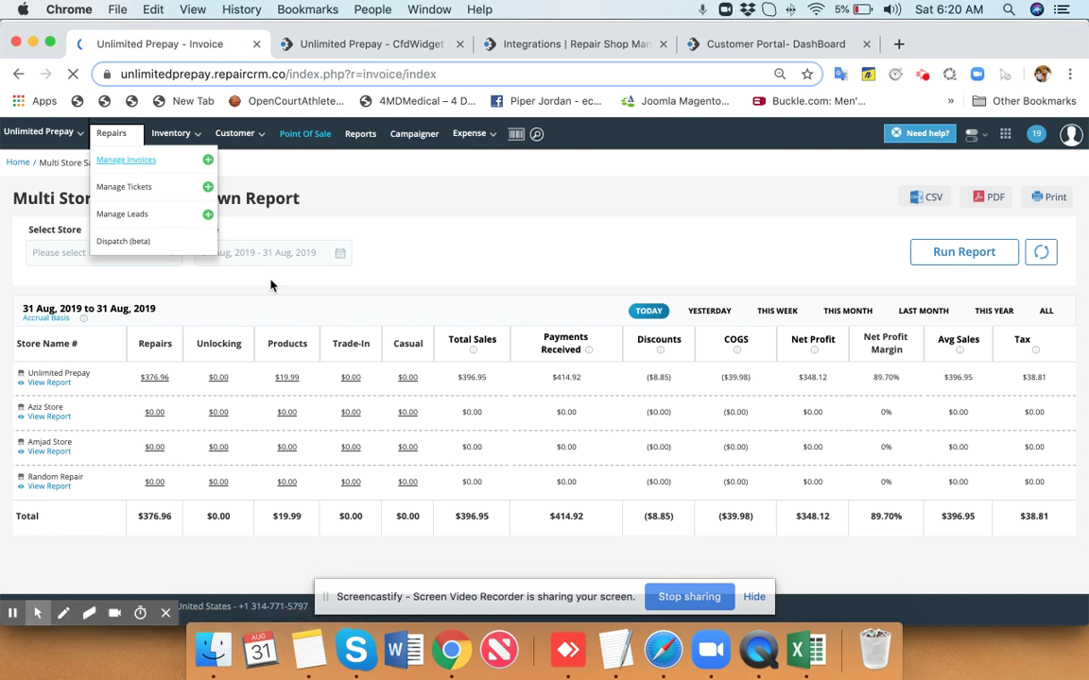
pyautogui.scroll(-5, 270, 286)
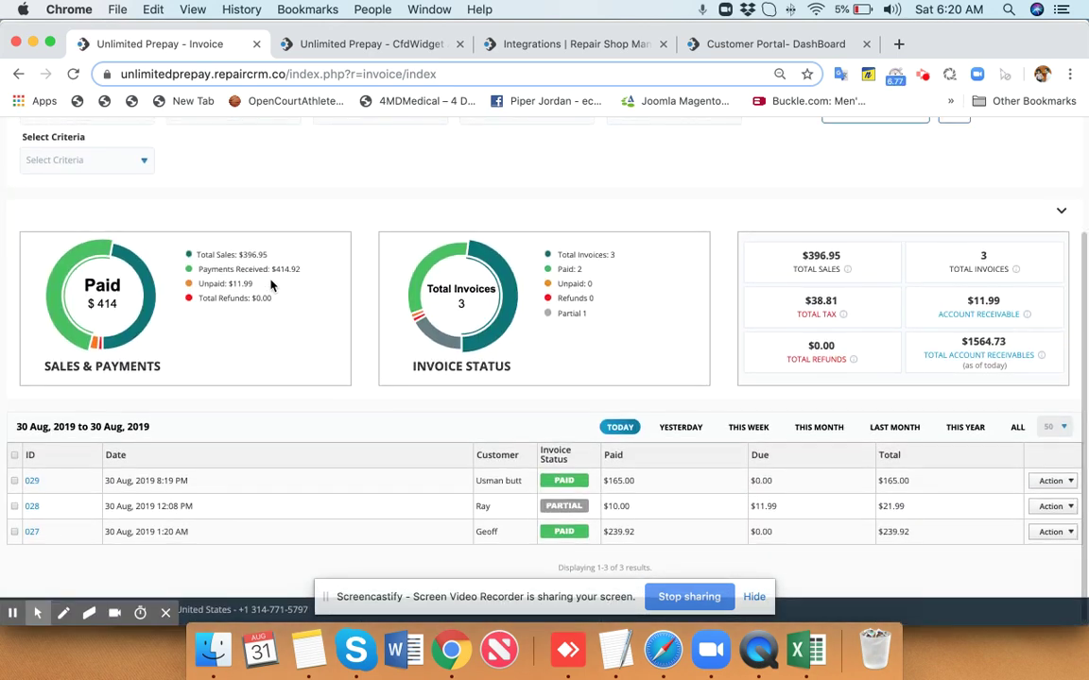
pyautogui.scroll(5, 270, 285)
# Open Manage Tickets and scroll the list: 19 created, 11 open, 8 closed repairs.
pyautogui.click(111, 133)
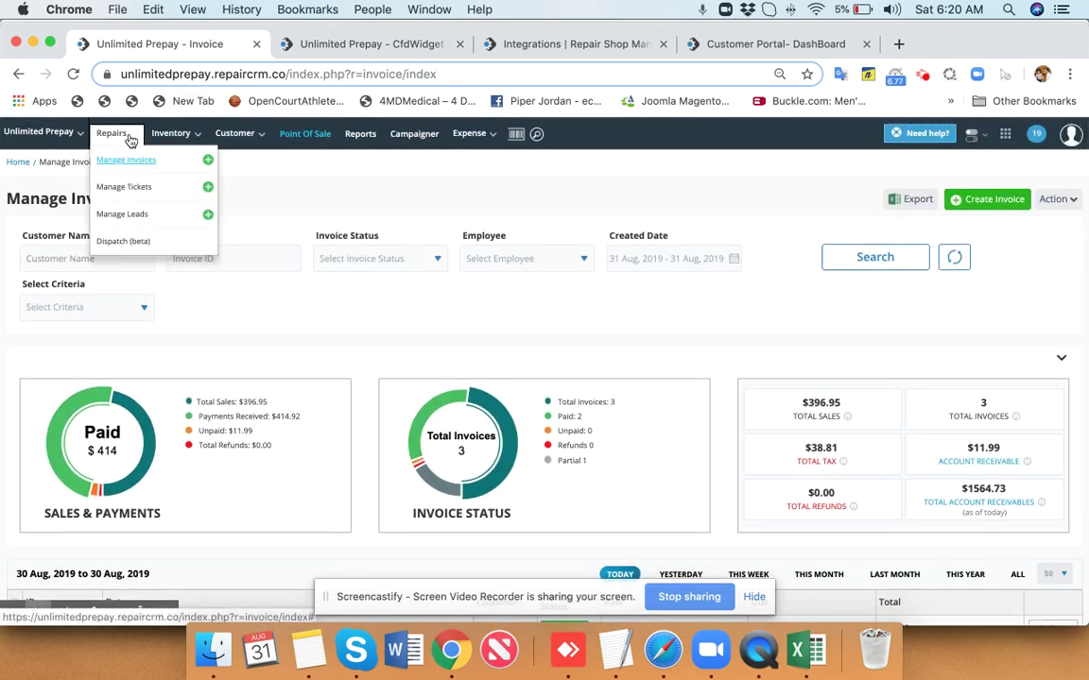
pyautogui.click(133, 188)
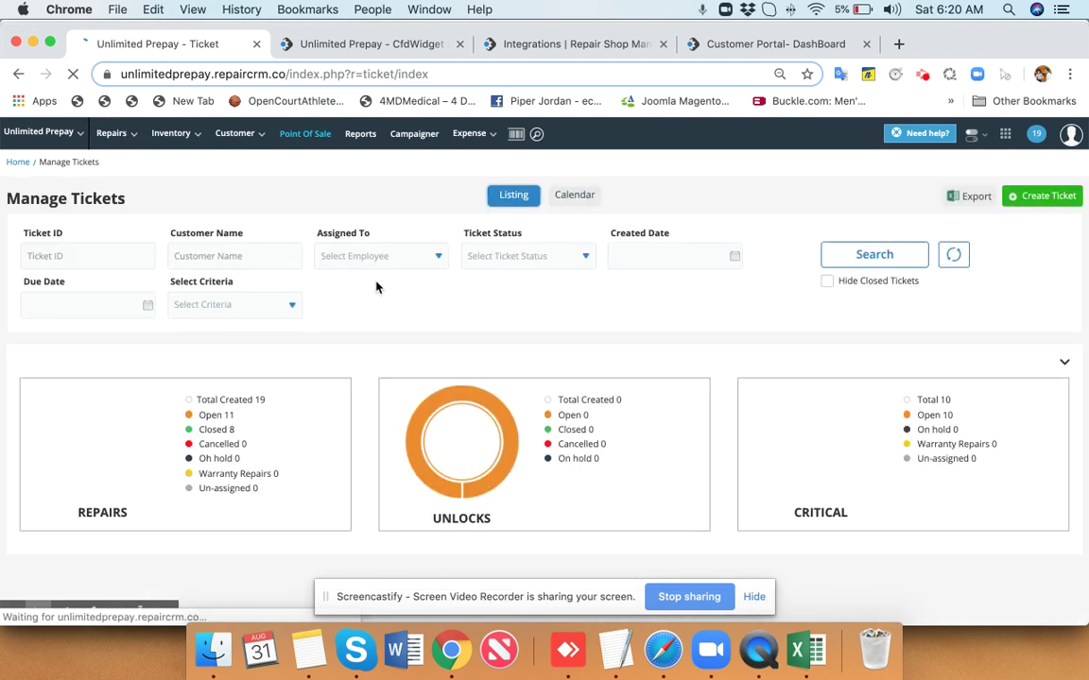
pyautogui.scroll(-1, 376, 287)
pyautogui.scroll(-10, 376, 287)
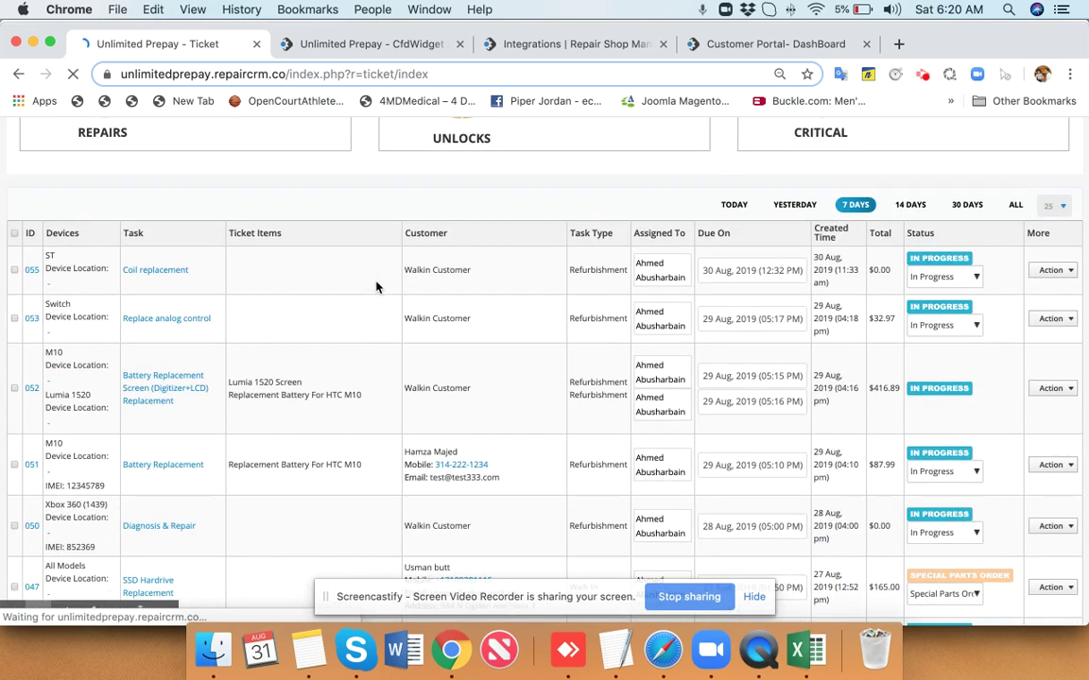
pyautogui.scroll(10, 376, 287)
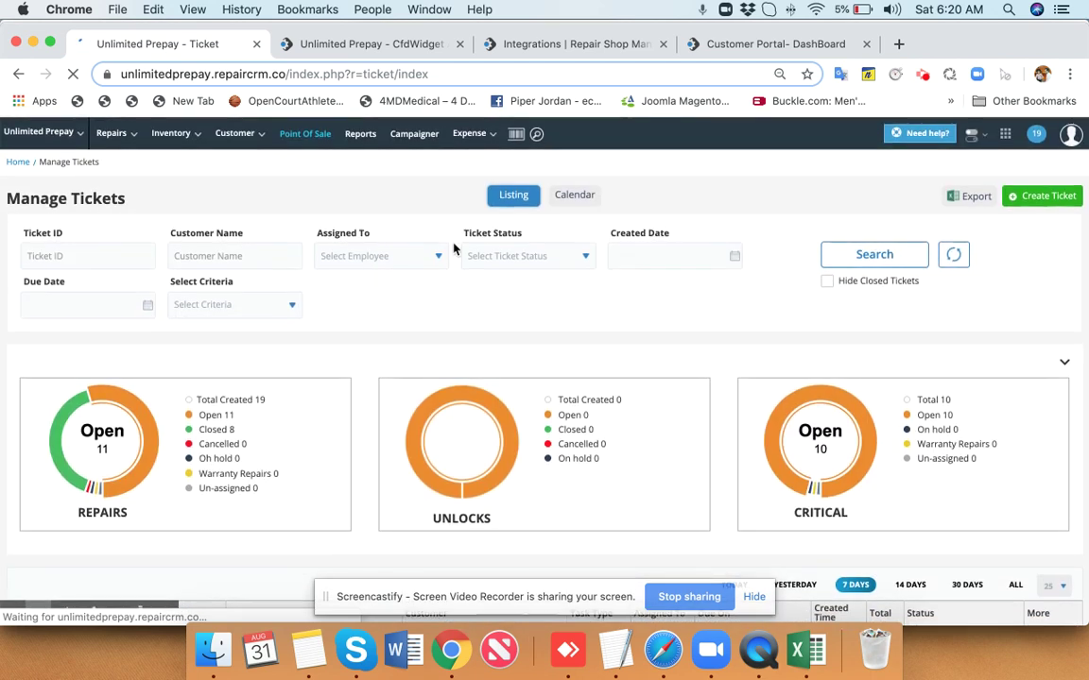
pyautogui.click(1005, 135)
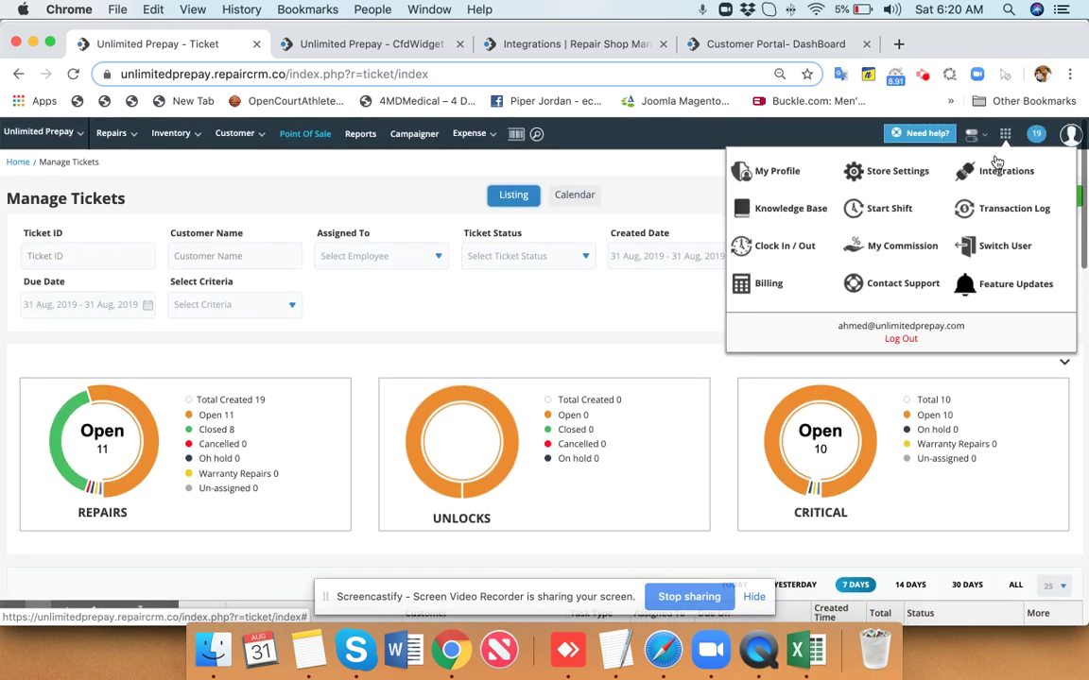
# Clock the employee in with their access PIN and view this month's timesheet.
pyautogui.click(795, 251)
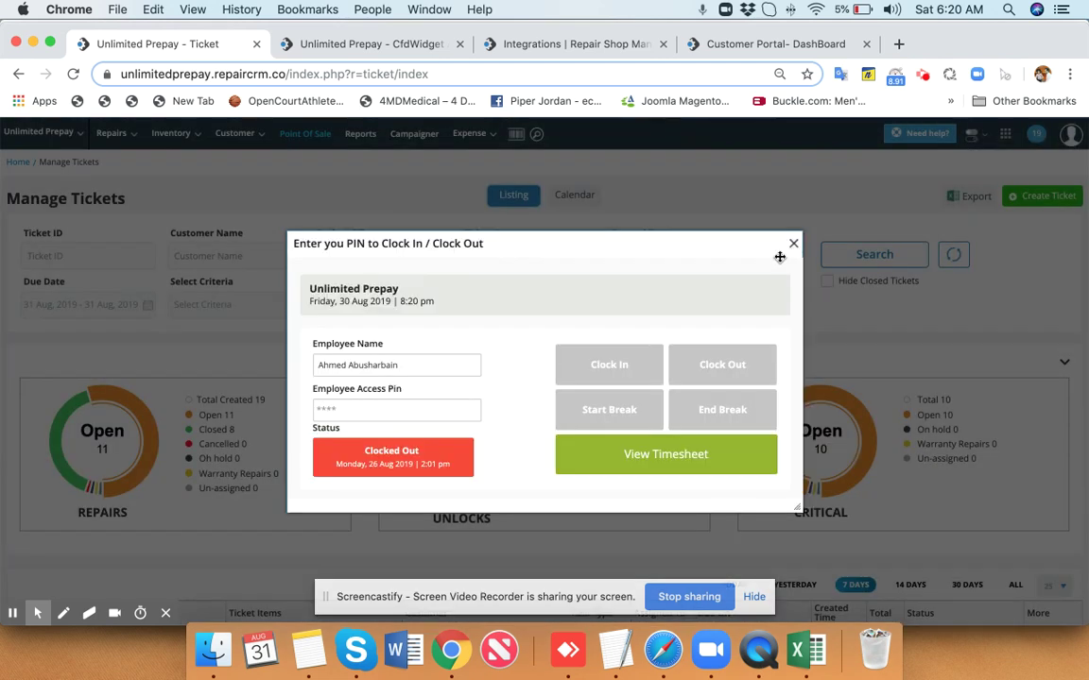
pyautogui.click(417, 409)
pyautogui.write('1')
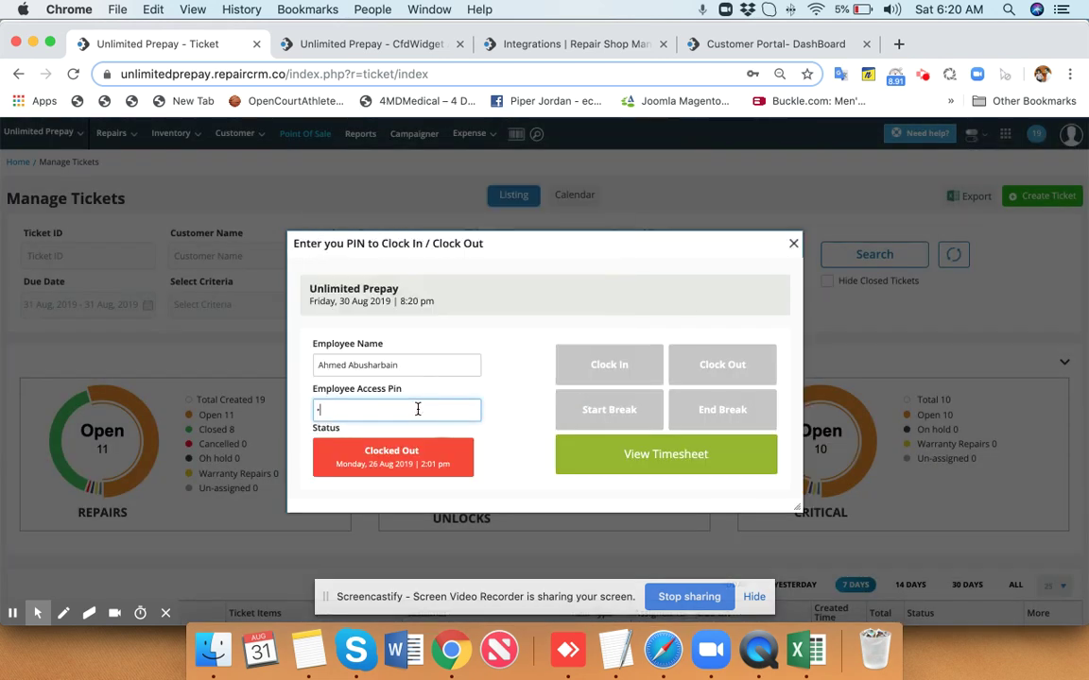
pyautogui.write('234')
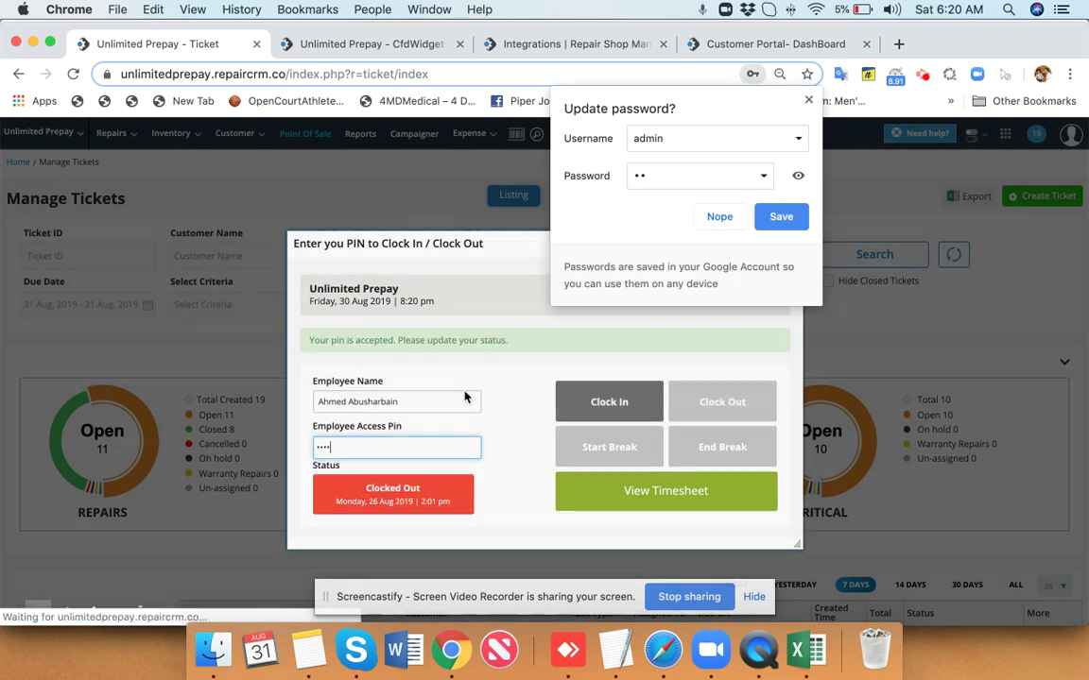
pyautogui.click(609, 402)
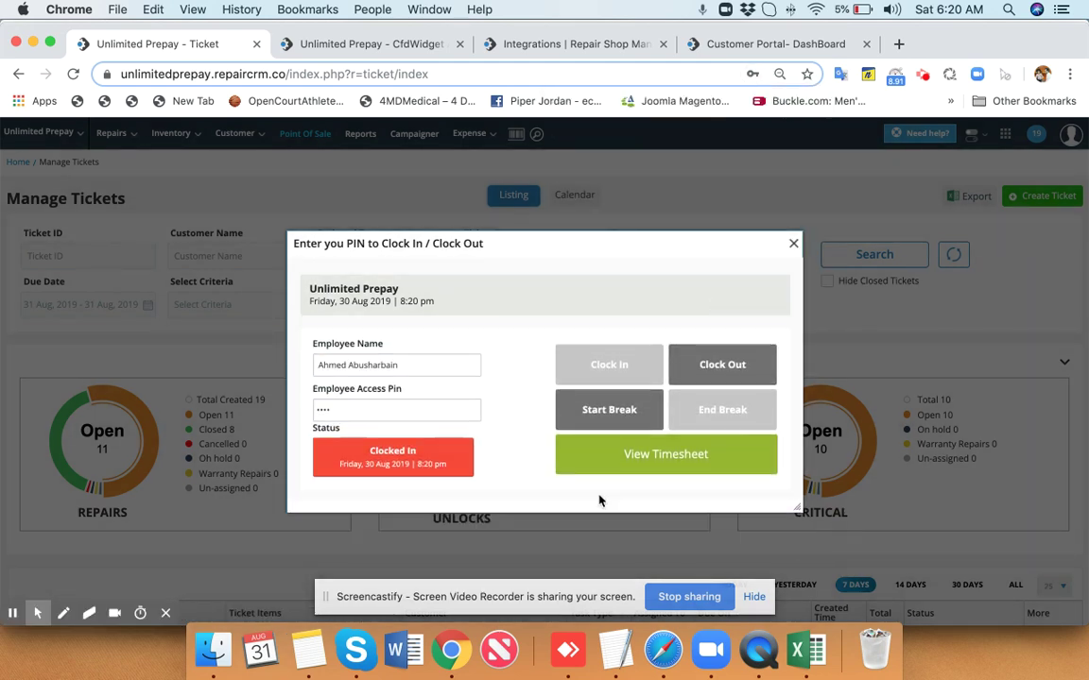
pyautogui.click(636, 458)
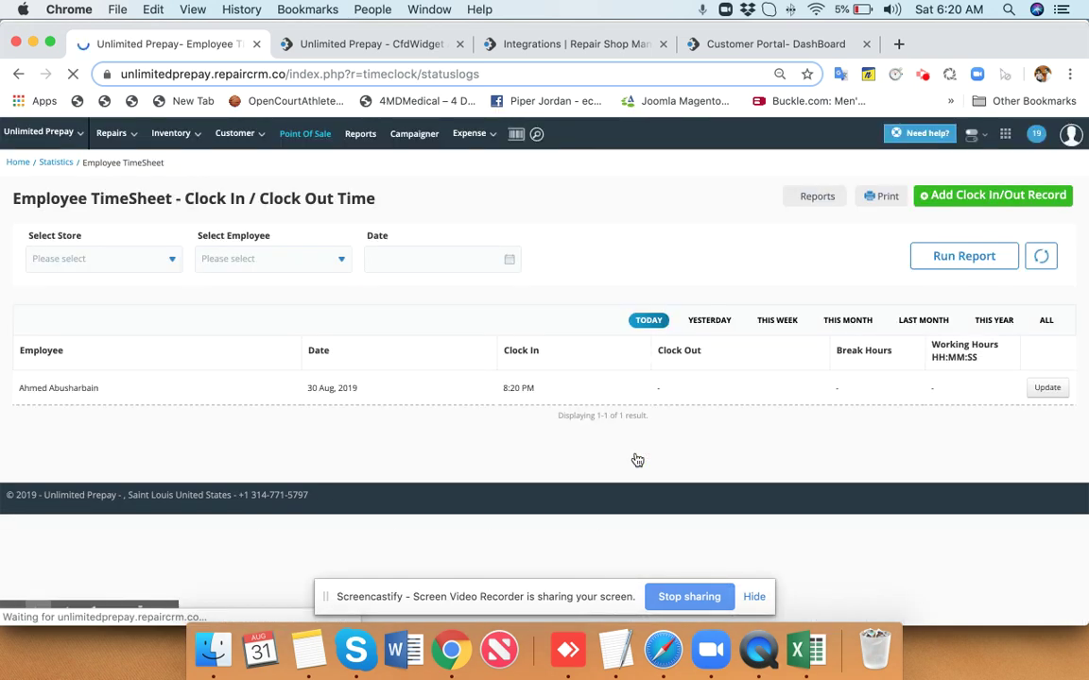
pyautogui.click(848, 320)
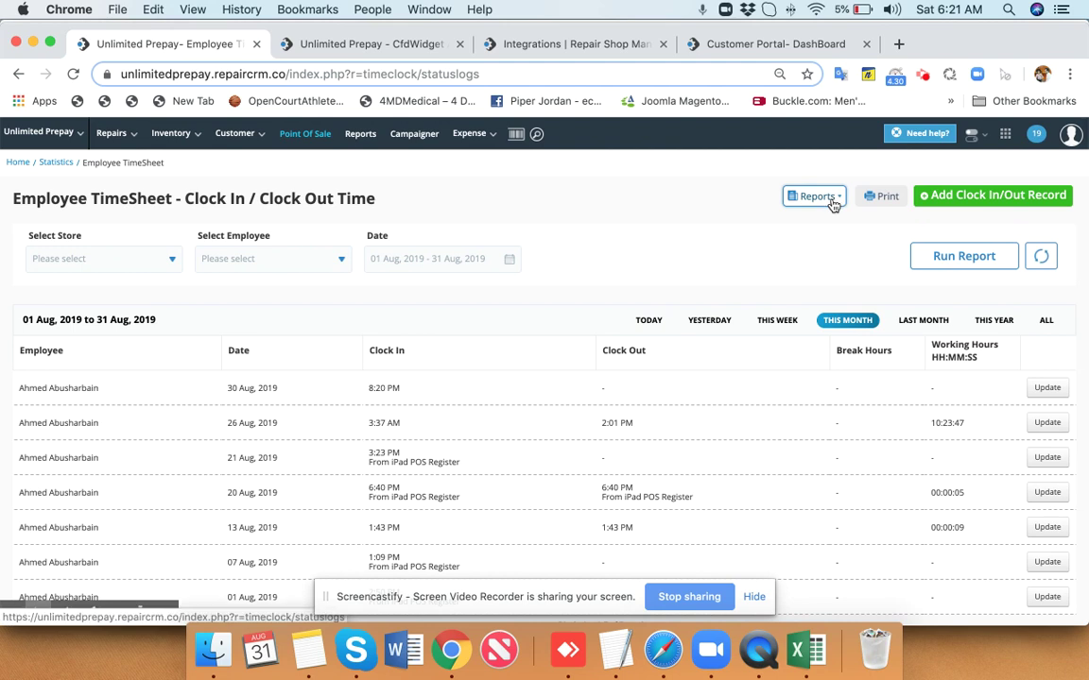
# Open the Payroll Payments report showing $11.28 net pay for August 2019.
pyautogui.click(833, 199)
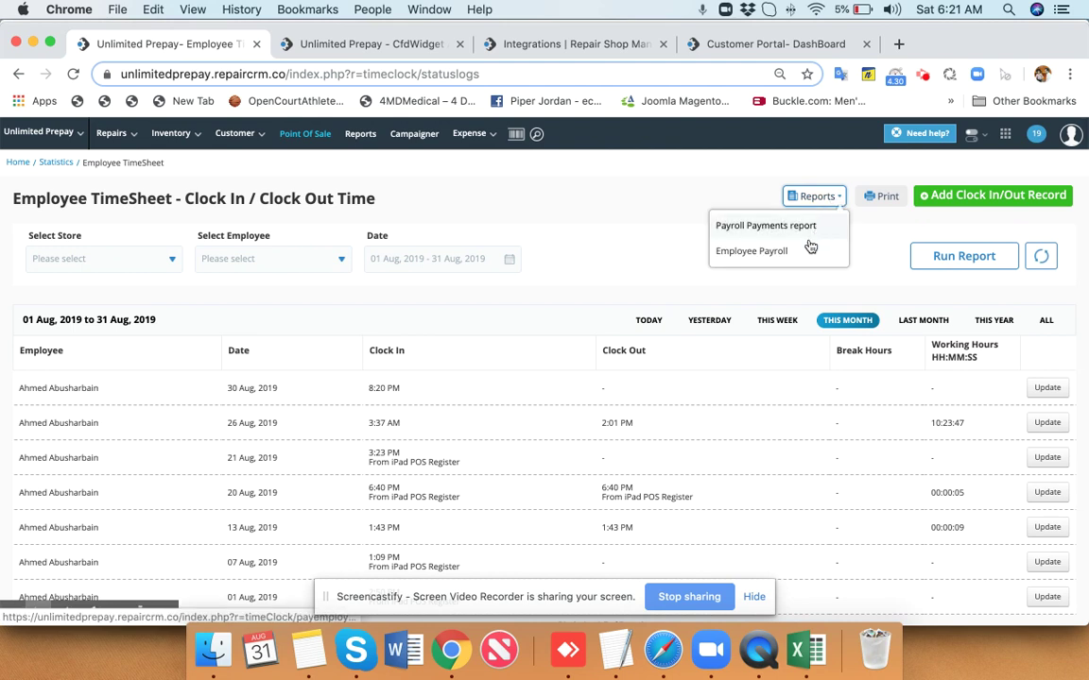
pyautogui.click(811, 228)
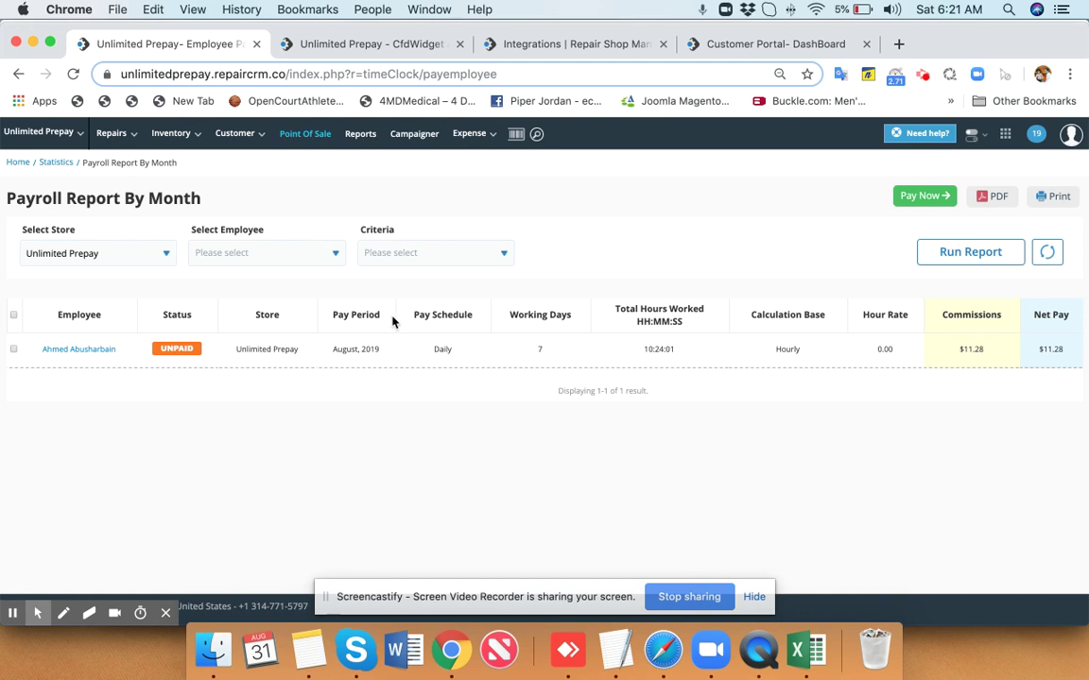
pyautogui.moveTo(188, 137)
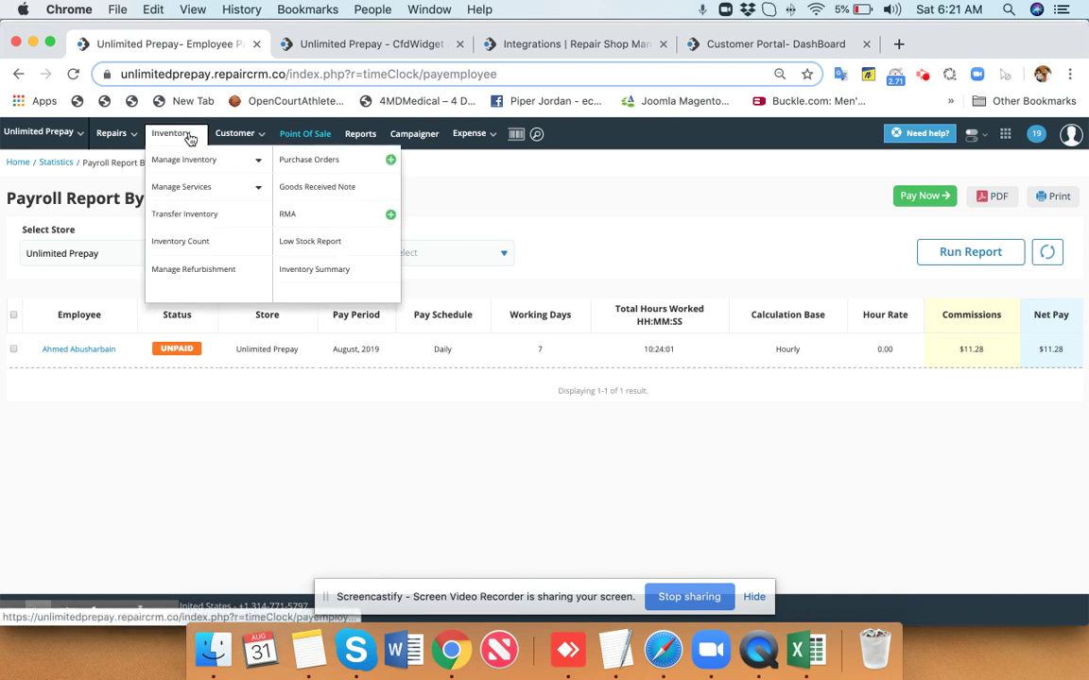
pyautogui.click(1004, 134)
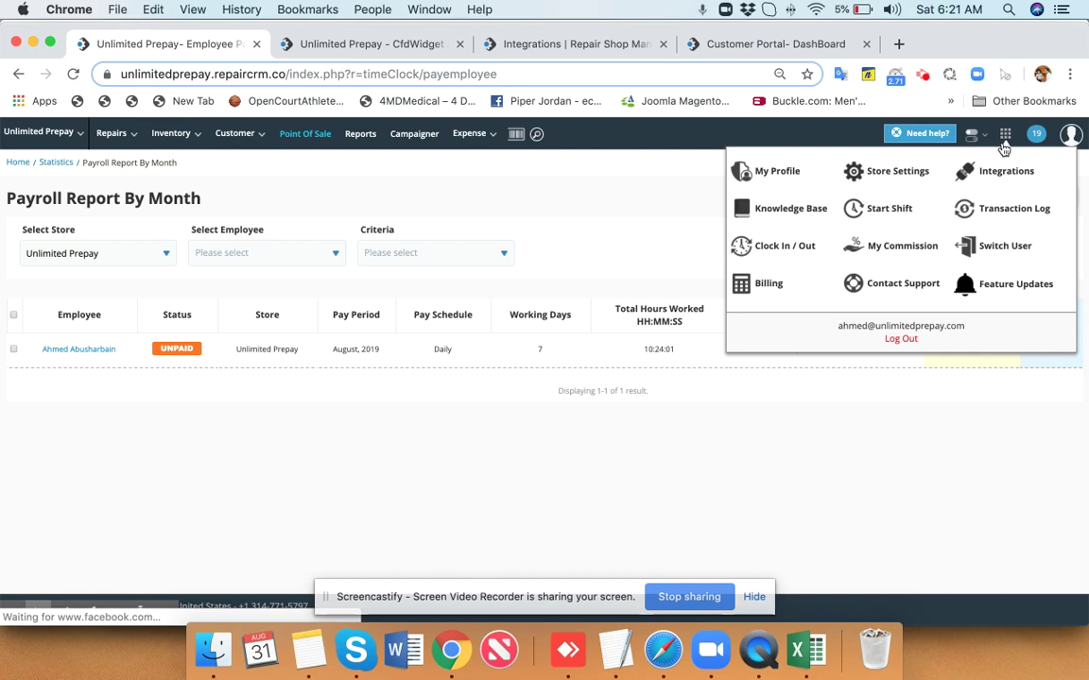
pyautogui.click(895, 214)
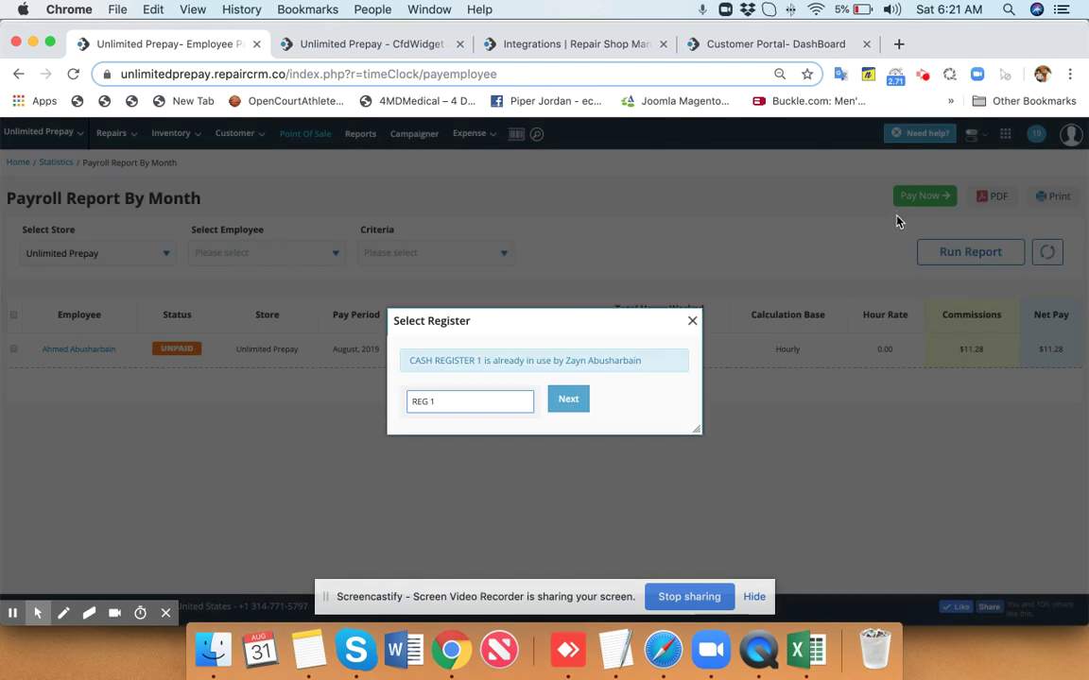
# Start a shift on register REG 1, confirming with the access PIN.
pyautogui.click(566, 401)
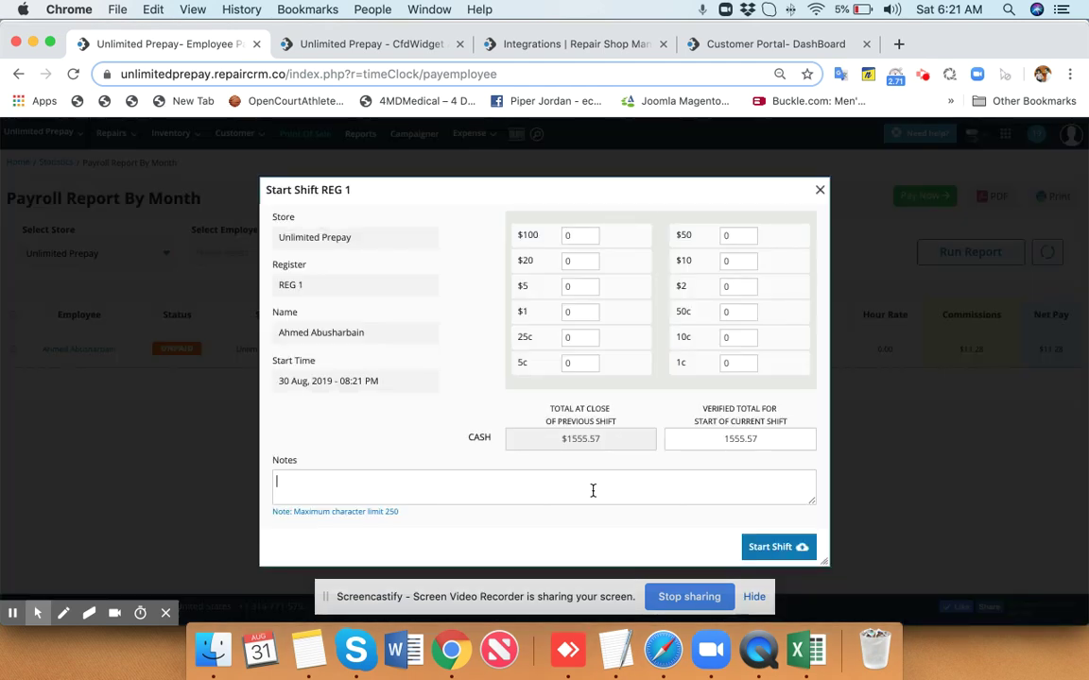
pyautogui.click(790, 548)
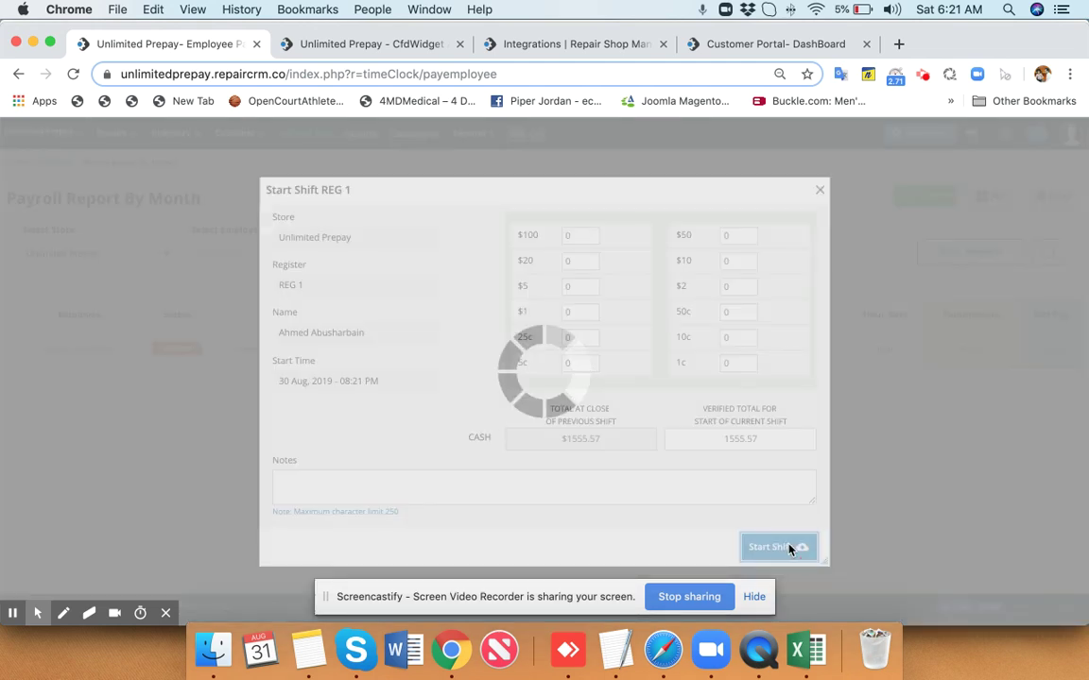
pyautogui.write('••')
pyautogui.press('Return')
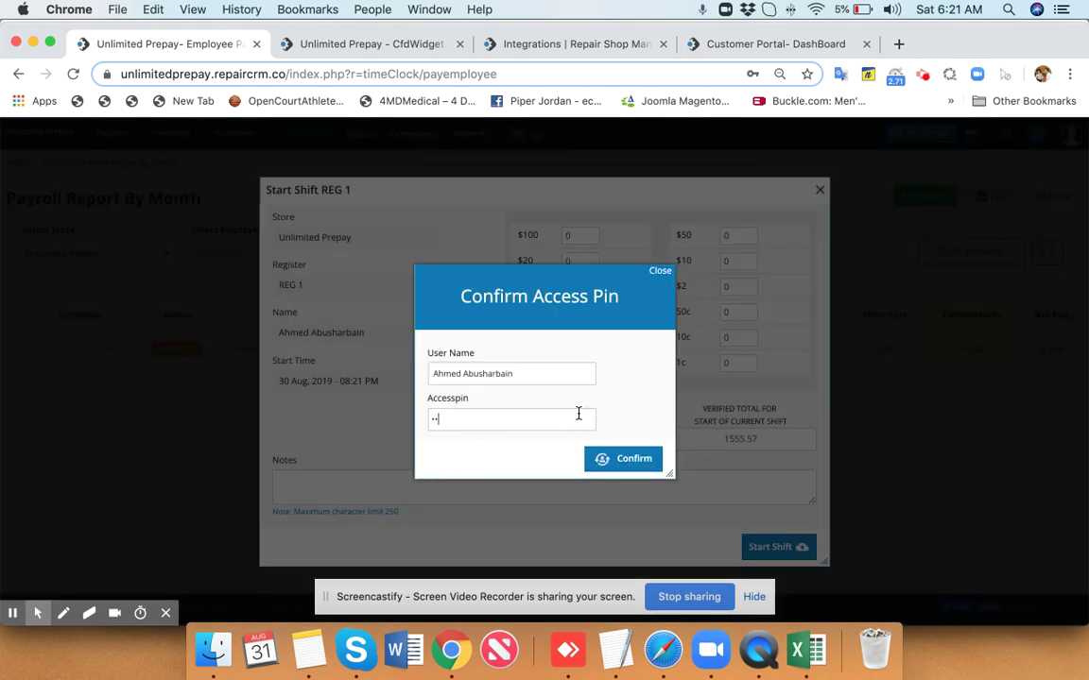
pyautogui.click(632, 457)
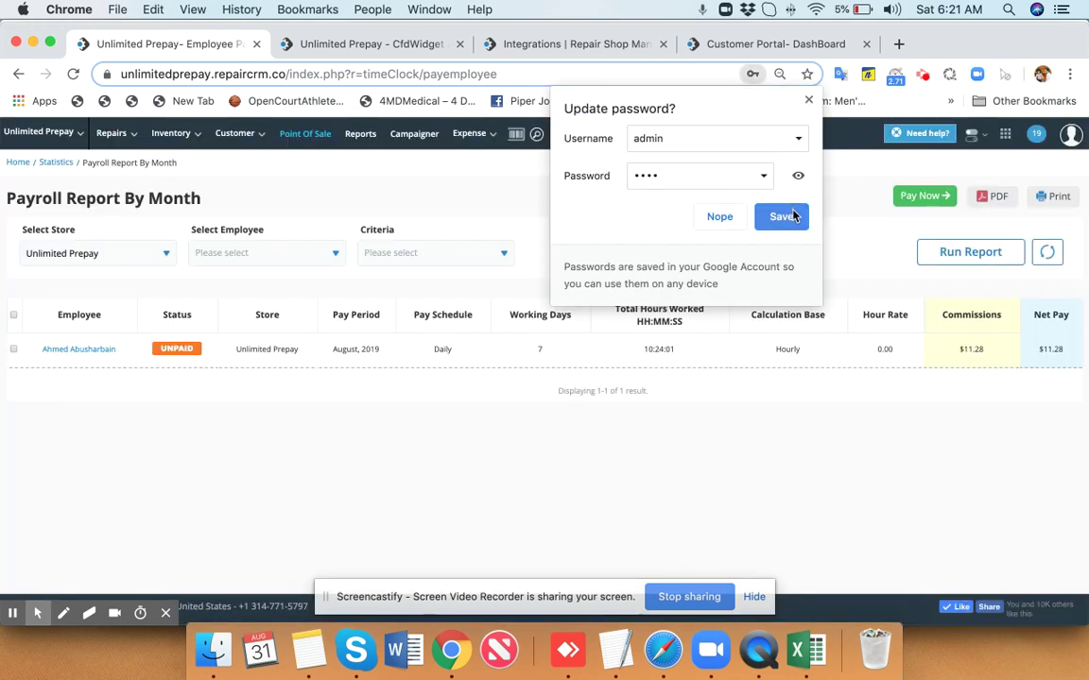
pyautogui.click(782, 216)
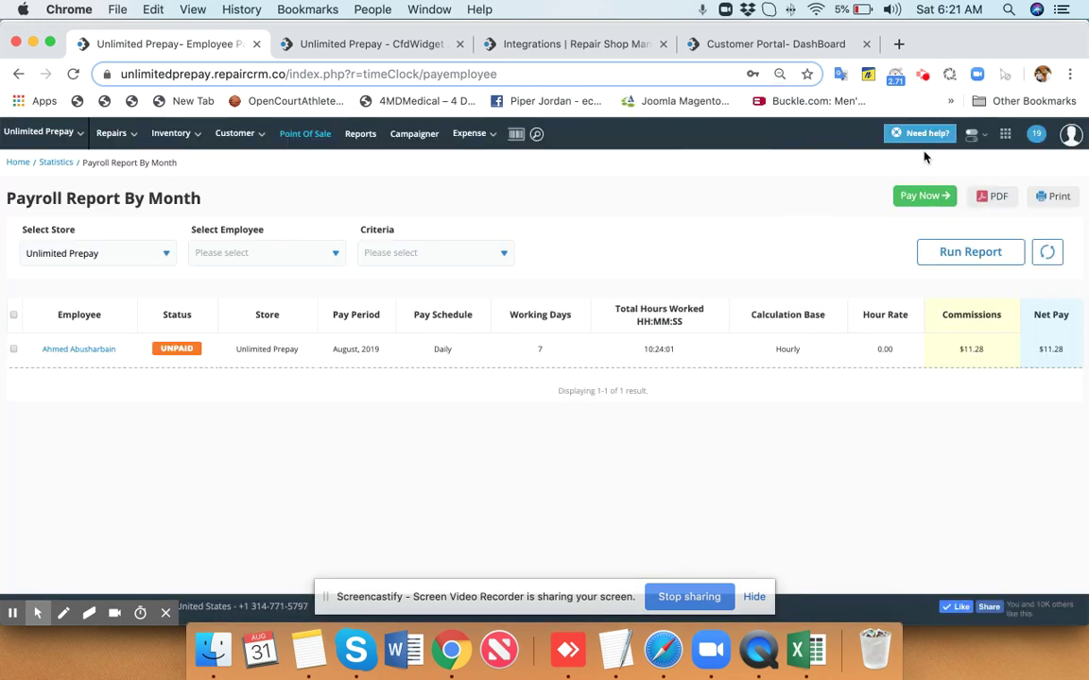
# End the shift with a 1400 cash payout, confirming with the access PIN.
pyautogui.click(1005, 135)
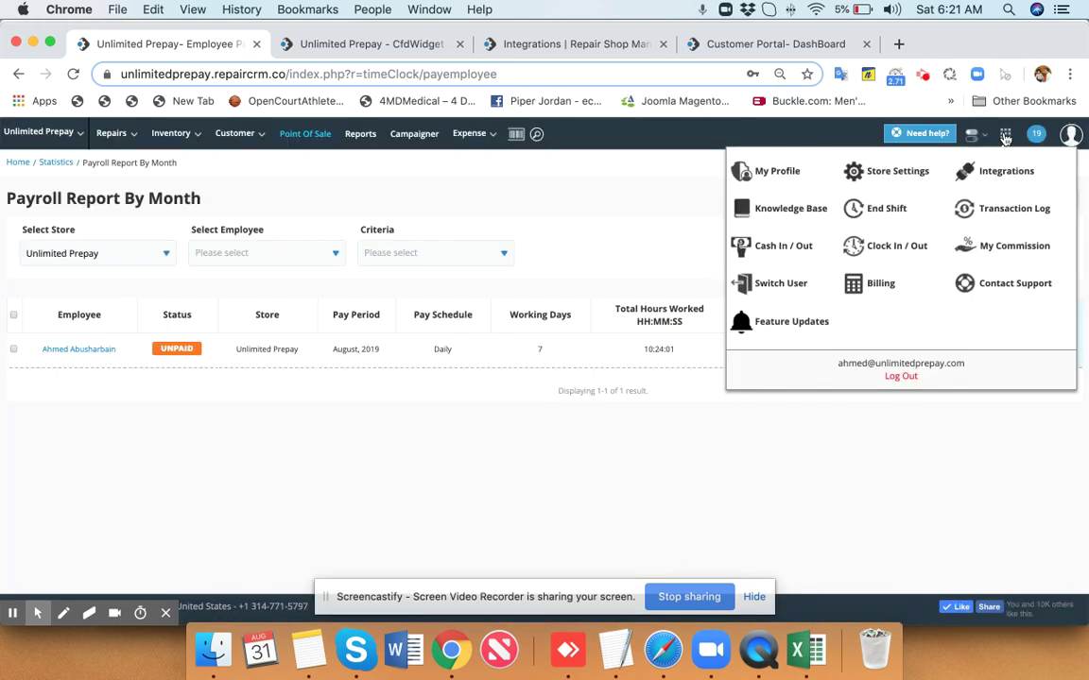
pyautogui.click(900, 208)
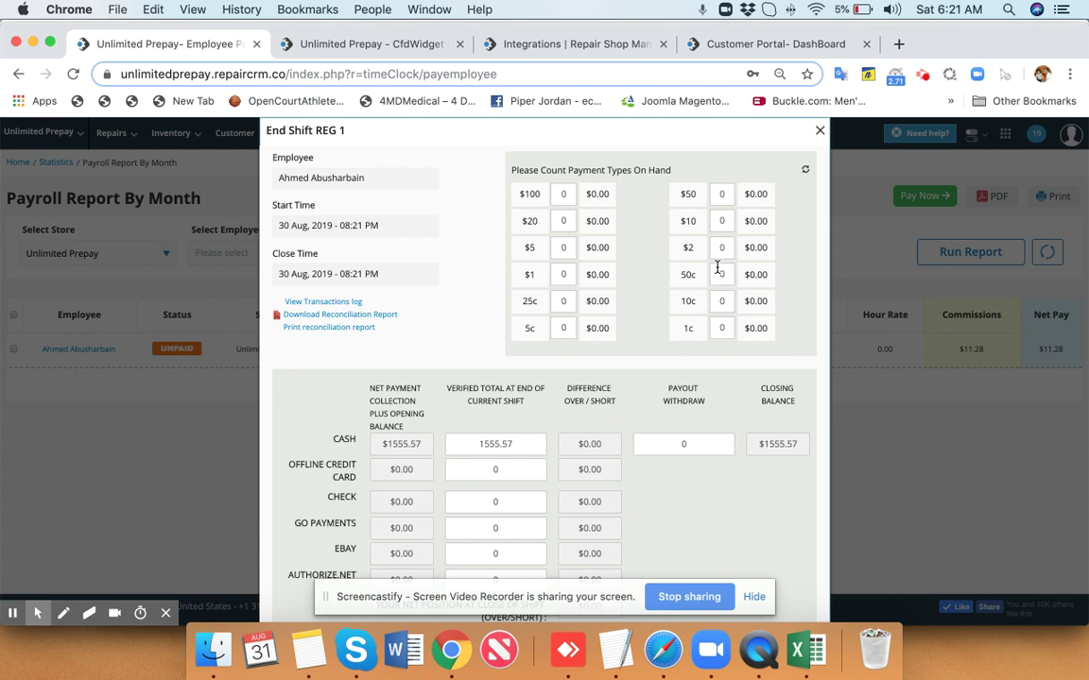
pyautogui.scroll(-2, 737, 445)
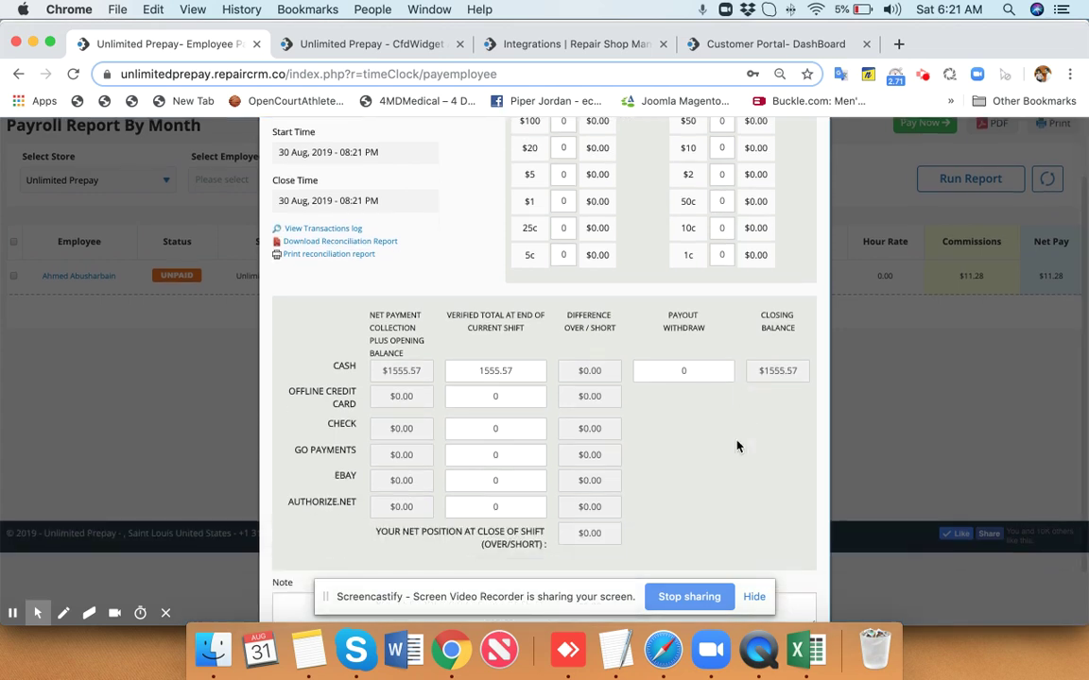
pyautogui.scroll(-1, 737, 445)
pyautogui.scroll(-2, 737, 445)
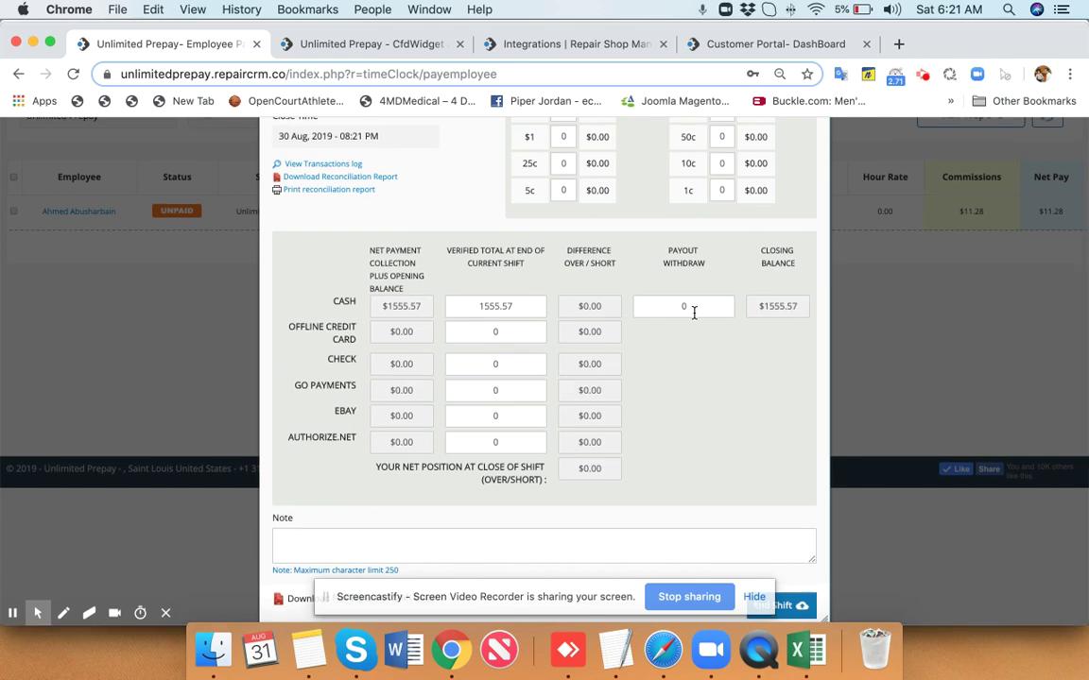
pyautogui.click(694, 312)
pyautogui.write('1400')
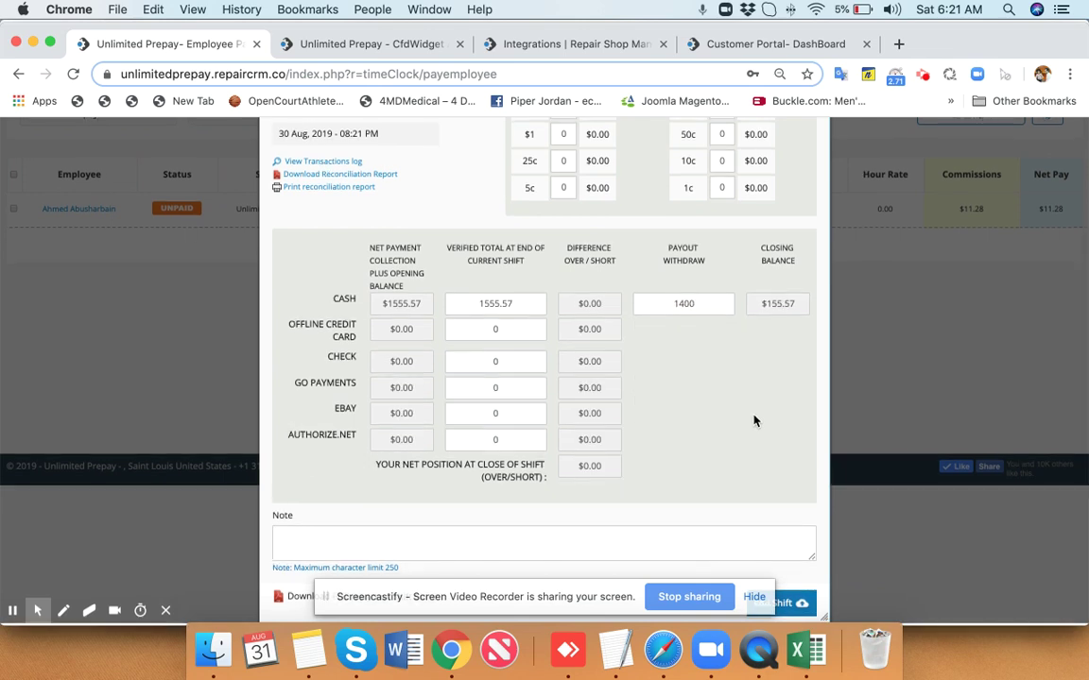
pyautogui.click(792, 606)
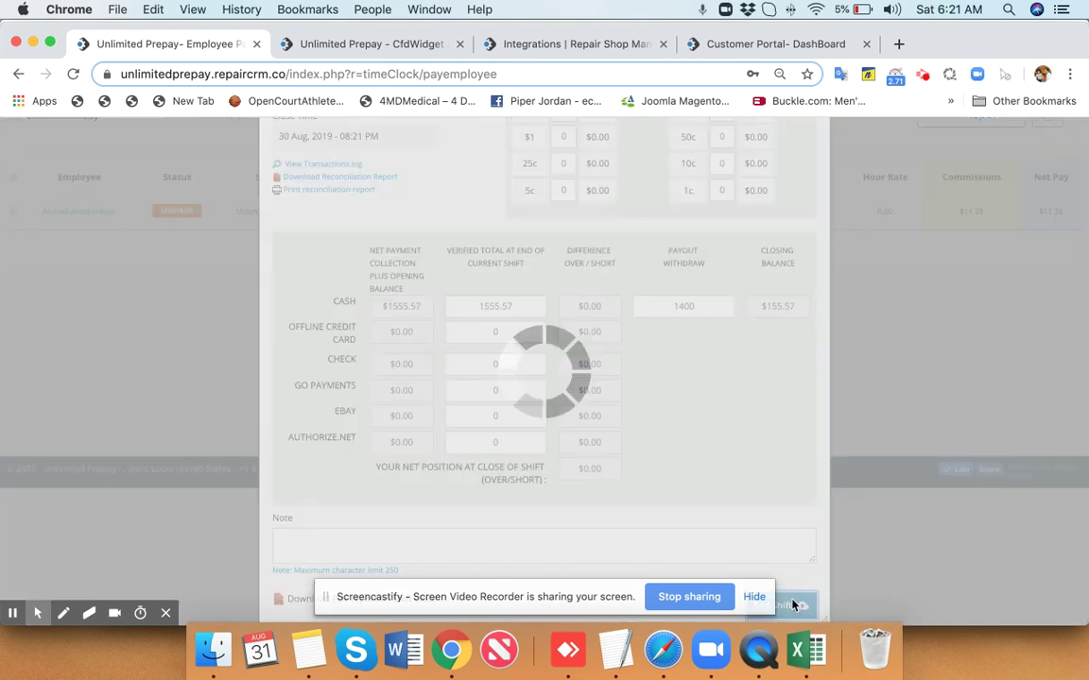
pyautogui.write('••')
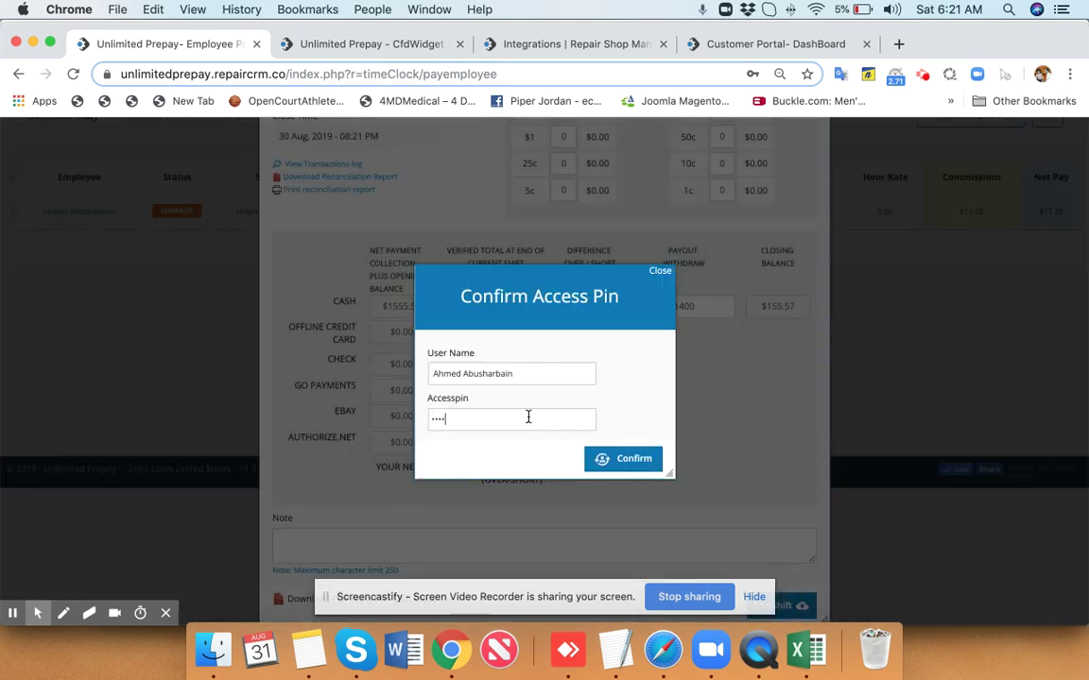
pyautogui.write('••')
pyautogui.click(619, 460)
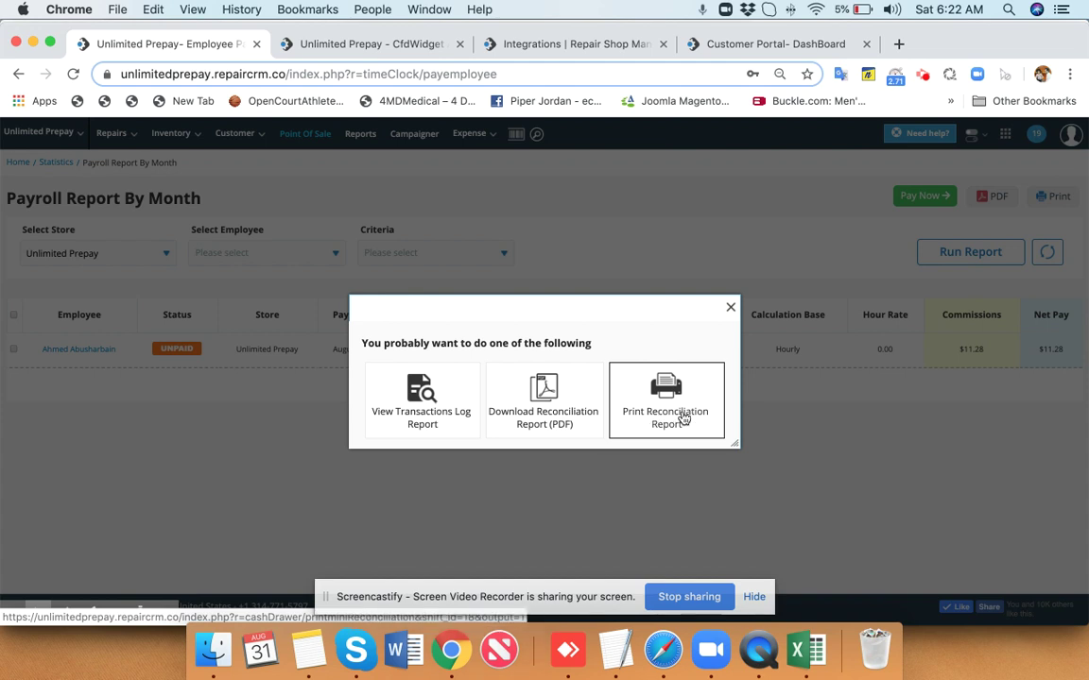
# Look over the printable reconciliation report, then close it.
pyautogui.click(680, 418)
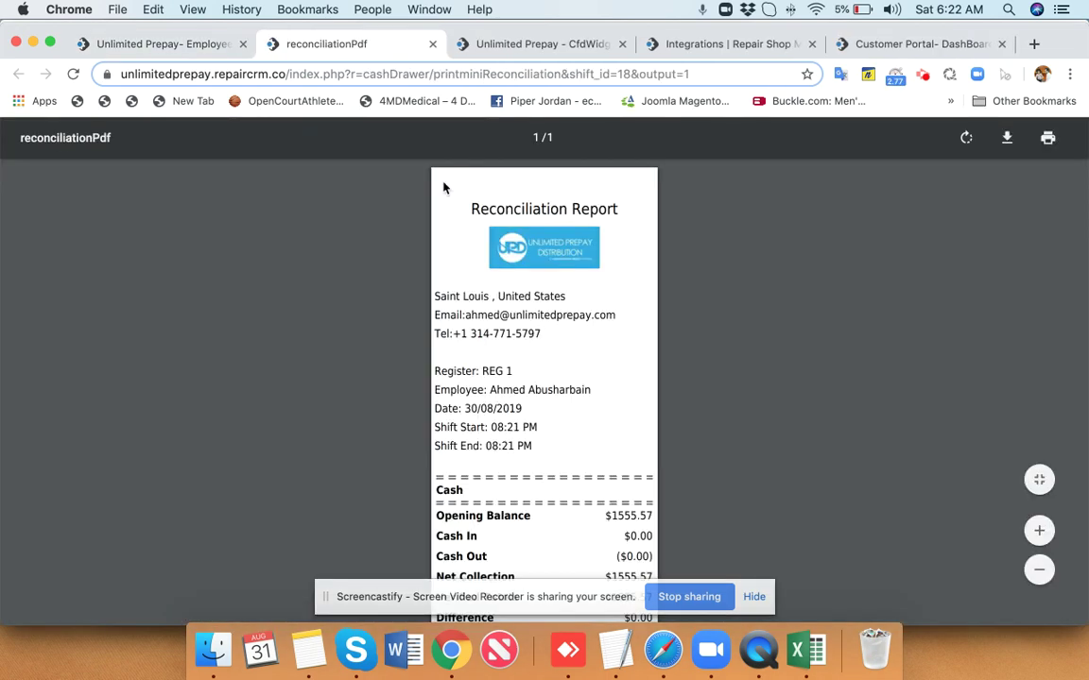
pyautogui.scroll(-5, 473, 359)
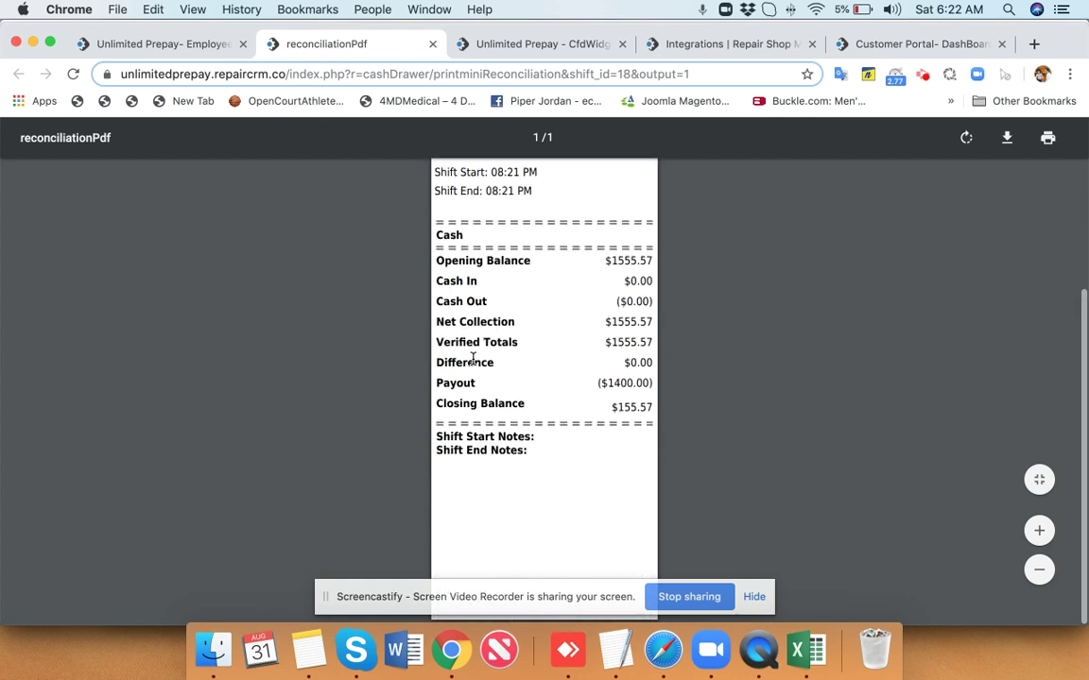
pyautogui.scroll(5, 472, 359)
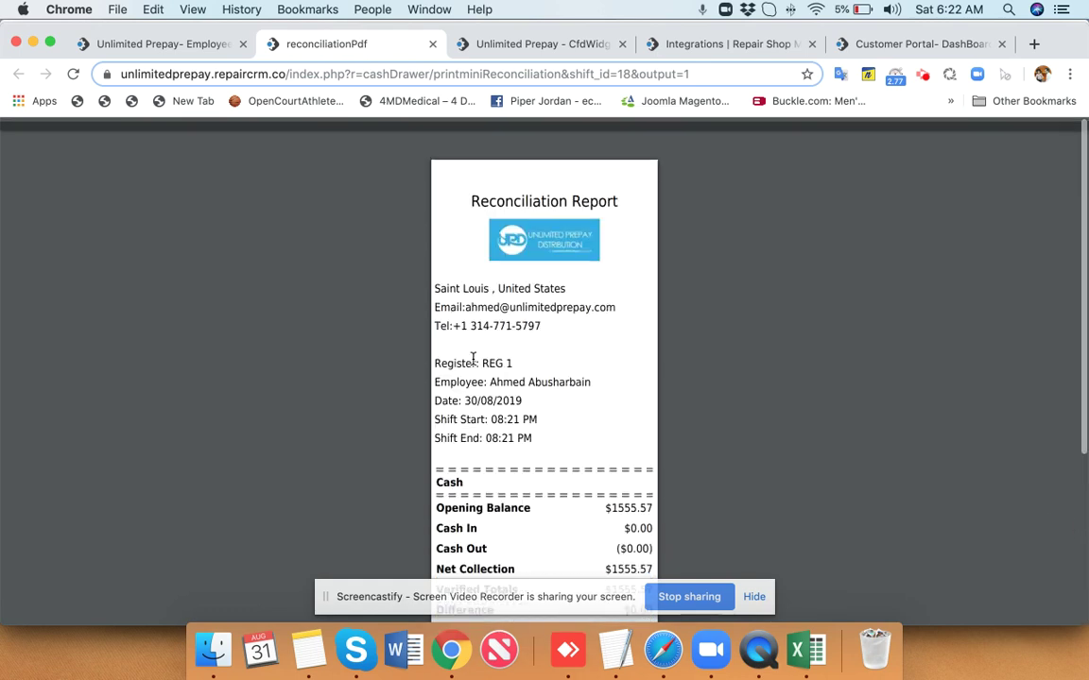
pyautogui.click(431, 44)
# Save the reconciliation report as ReconciliationReport-1567214542.pdf in Downloads and view it.
pyautogui.click(560, 404)
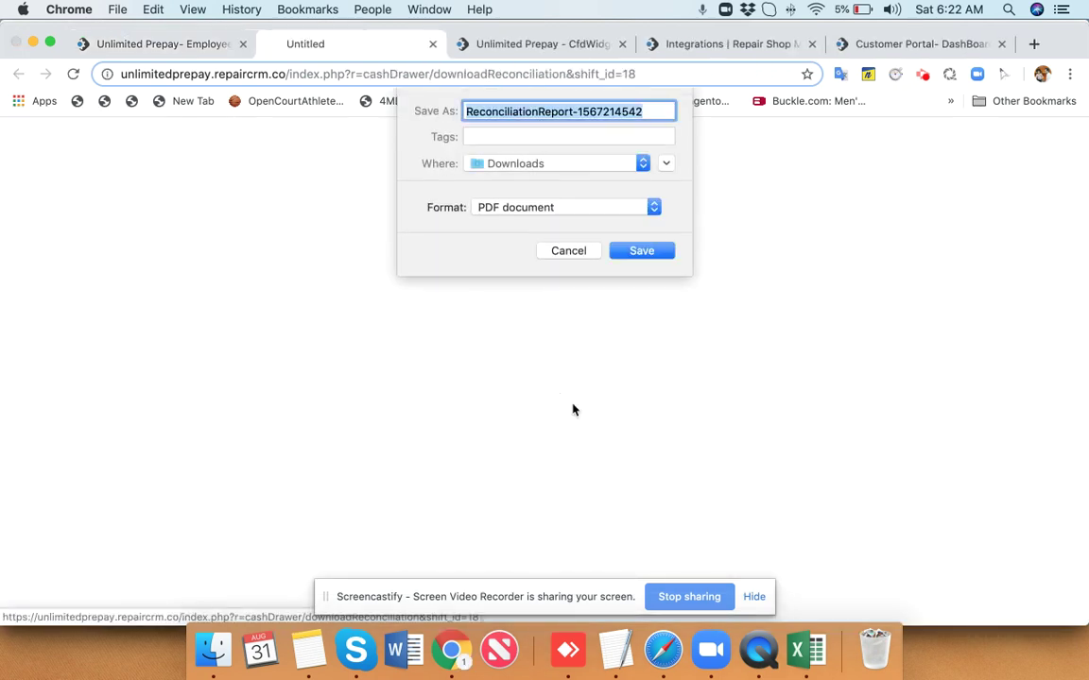
pyautogui.click(619, 252)
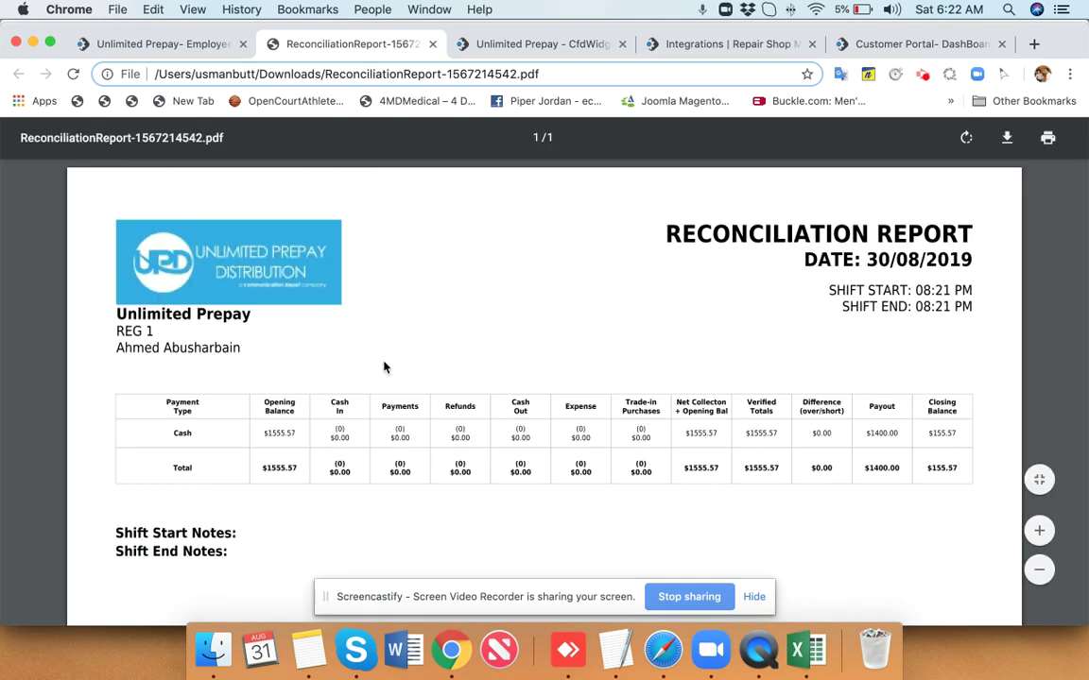
pyautogui.click(431, 44)
# Open the Mobile Sentrix integration, check its import history, and launch the import wizard.
pyautogui.click(535, 277)
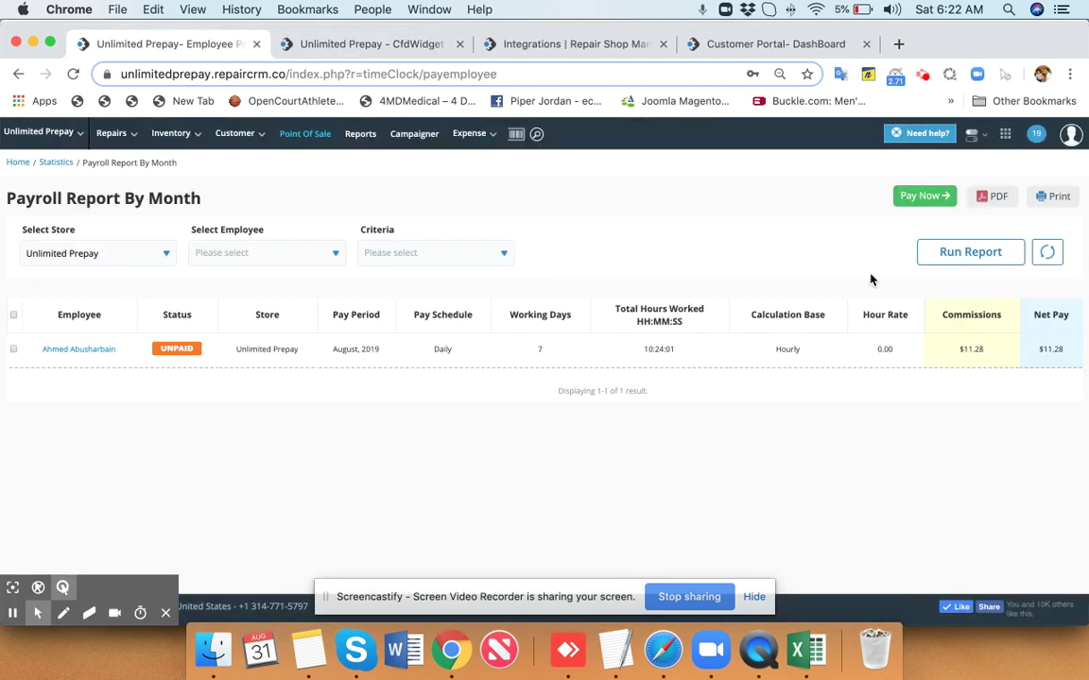
pyautogui.click(1007, 137)
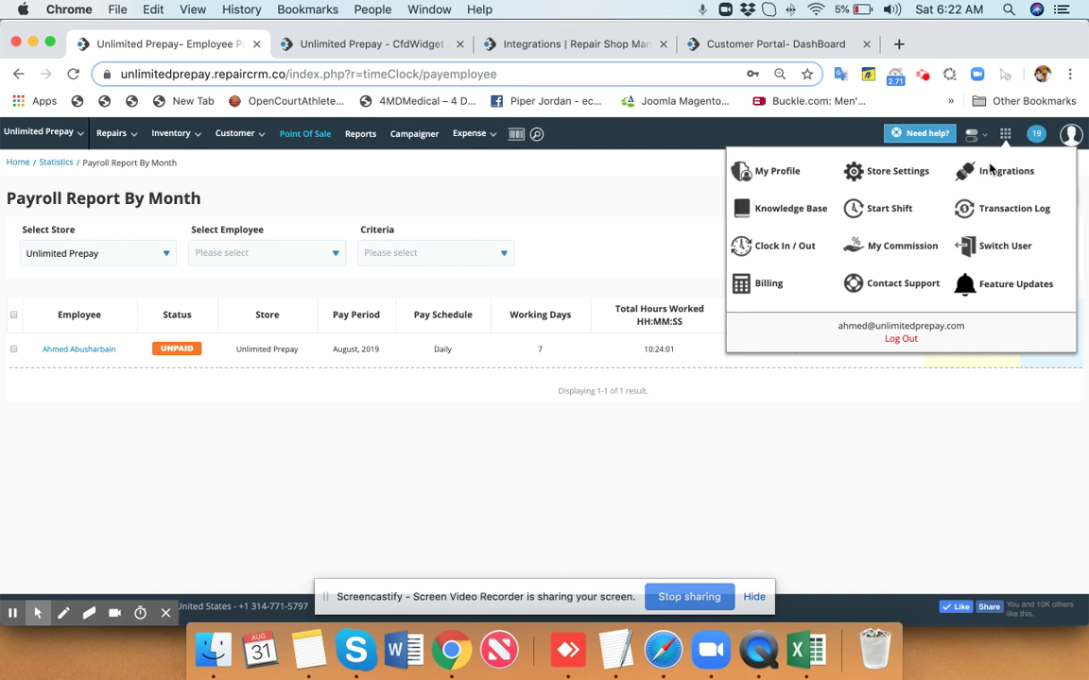
pyautogui.click(990, 168)
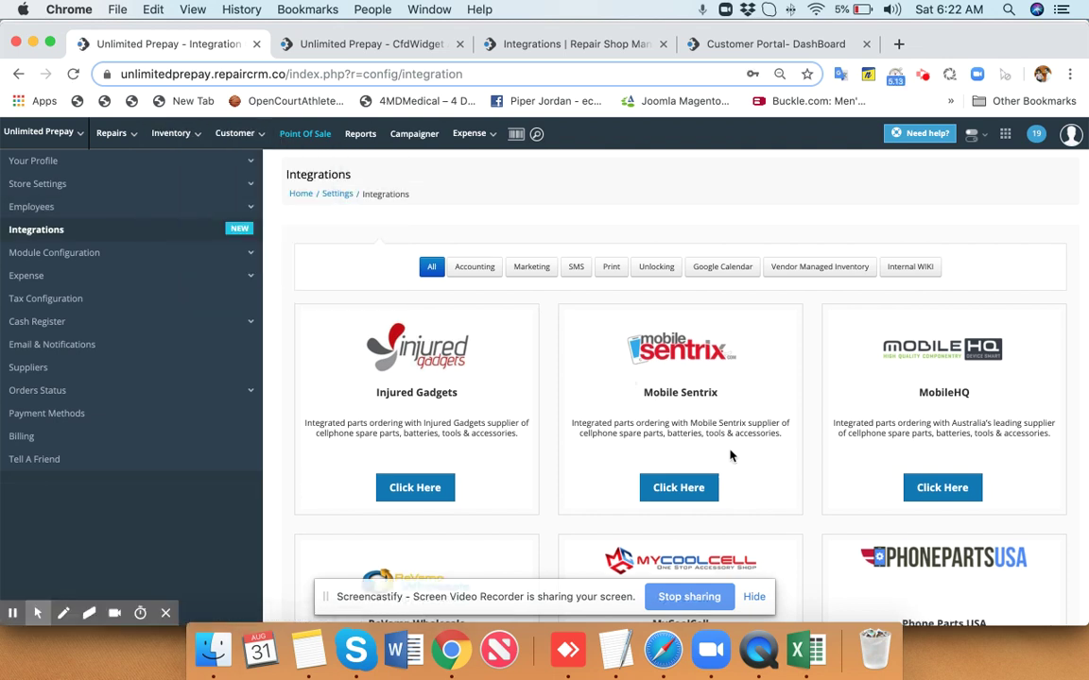
pyautogui.click(697, 488)
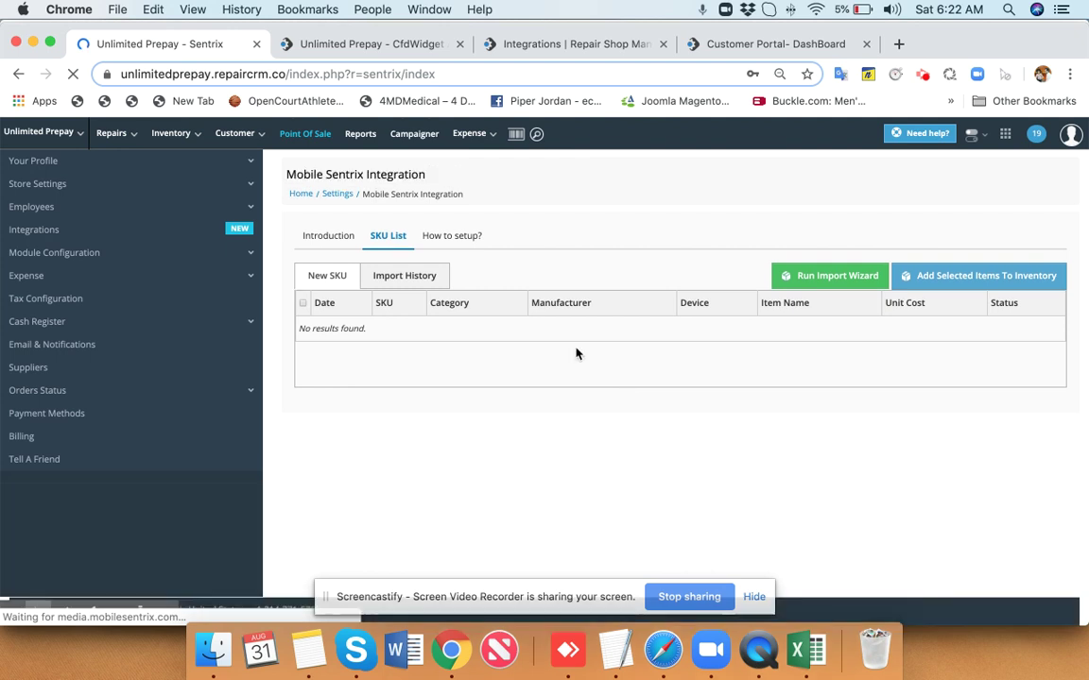
pyautogui.click(438, 283)
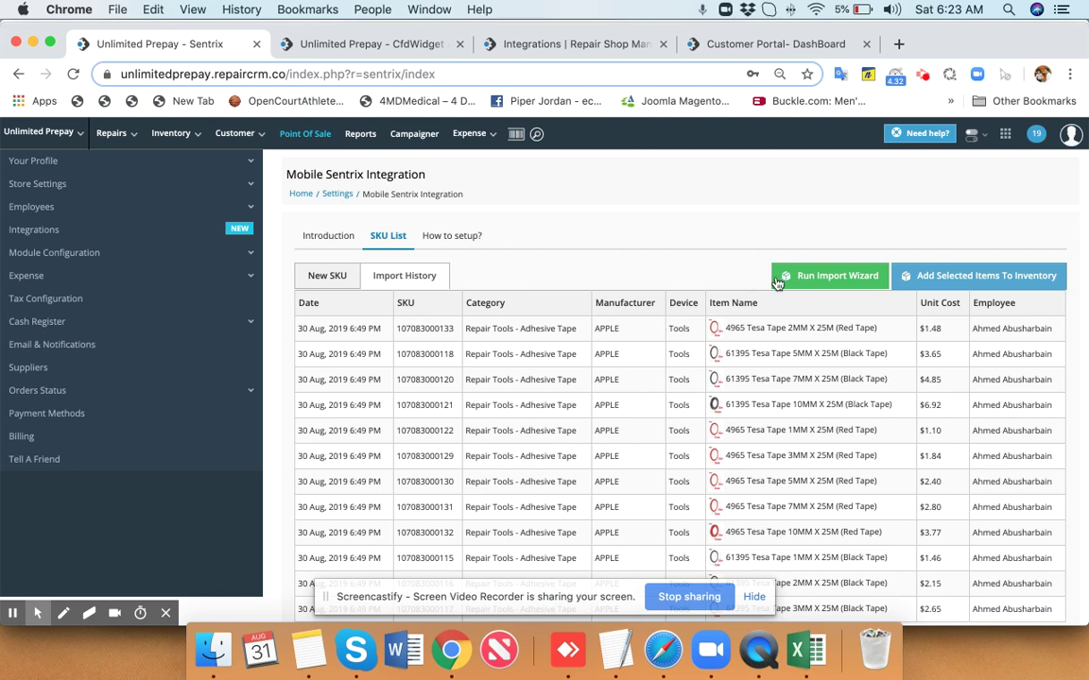
pyautogui.click(831, 277)
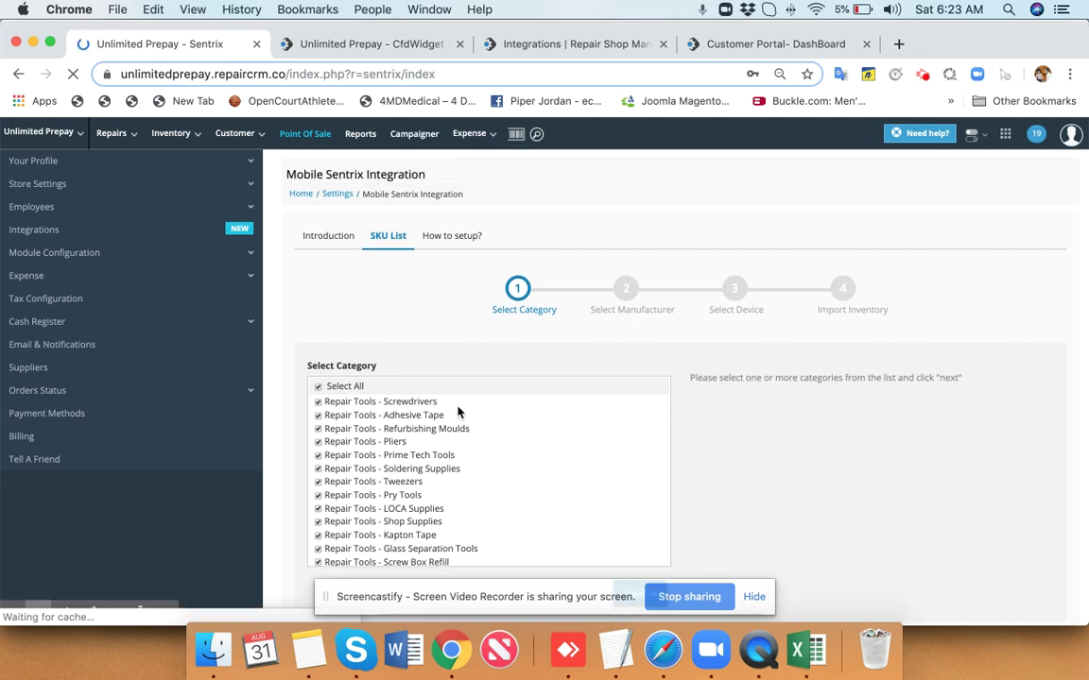
# Keep all categories and limit the manufacturers to SAMSUNG only.
pyautogui.scroll(-2, 736, 447)
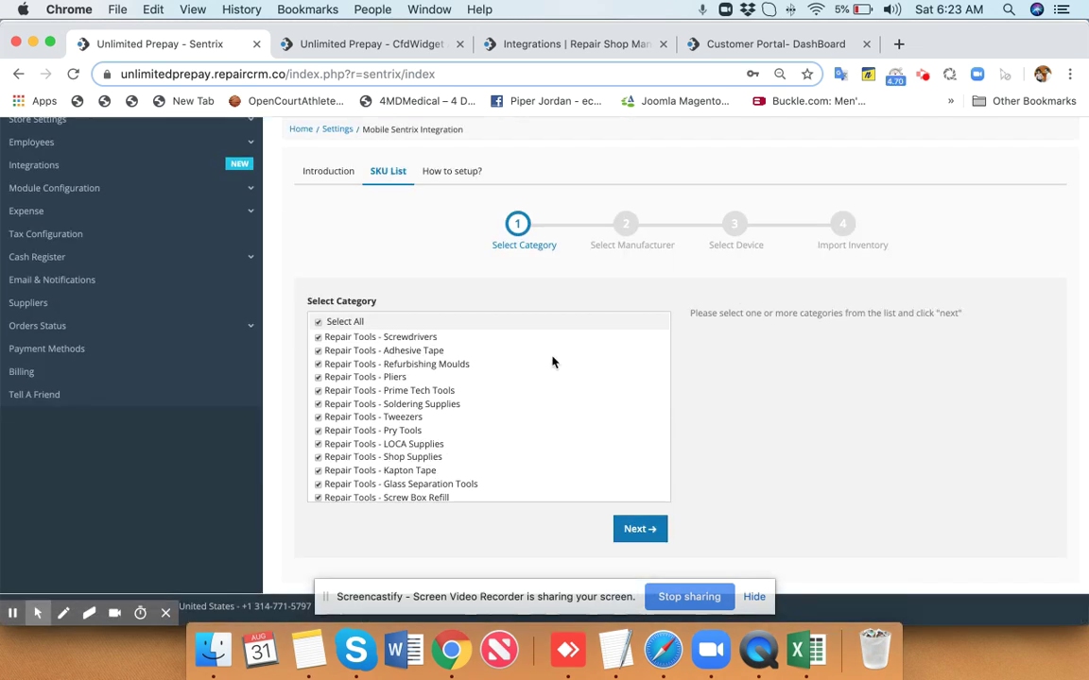
pyautogui.scroll(-15, 553, 362)
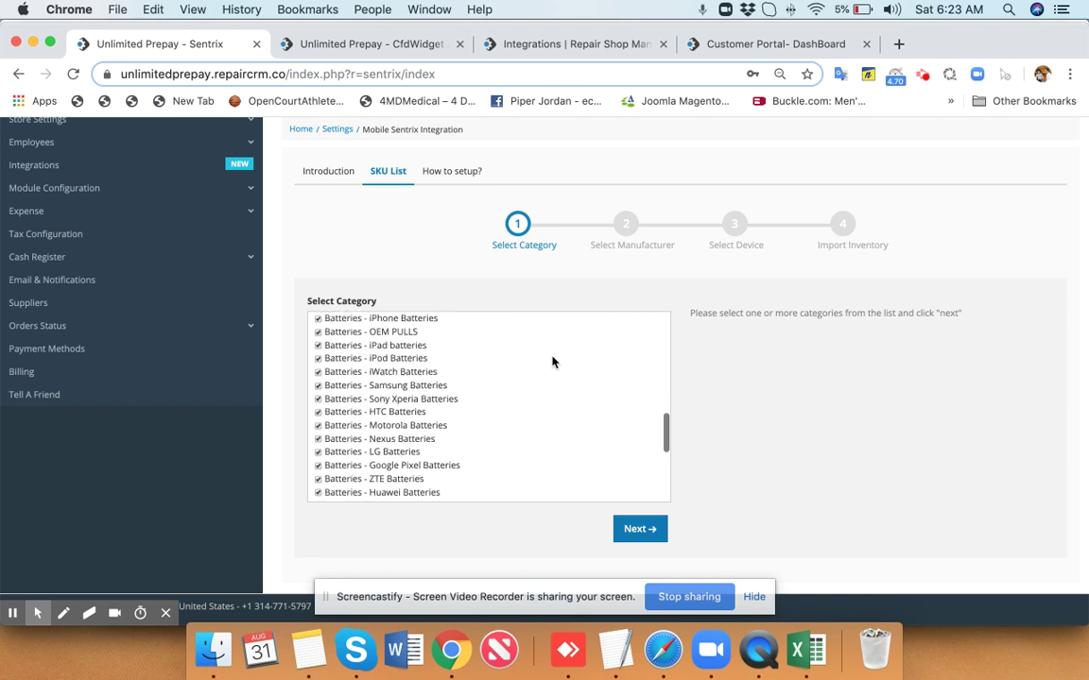
pyautogui.click(651, 534)
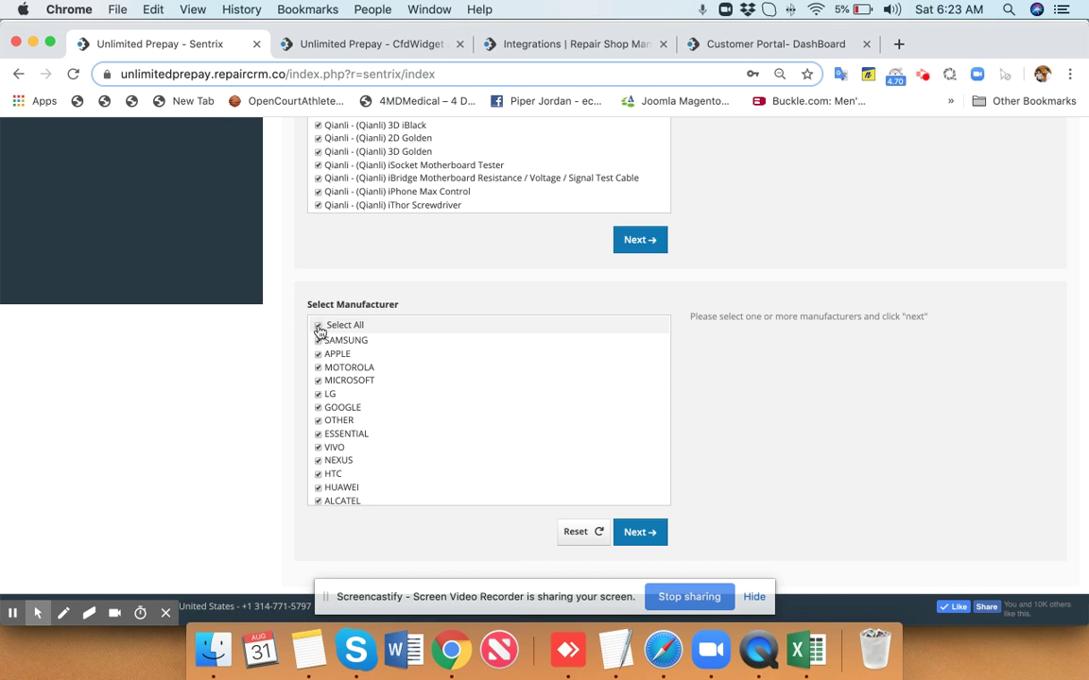
pyautogui.click(320, 327)
pyautogui.click(319, 340)
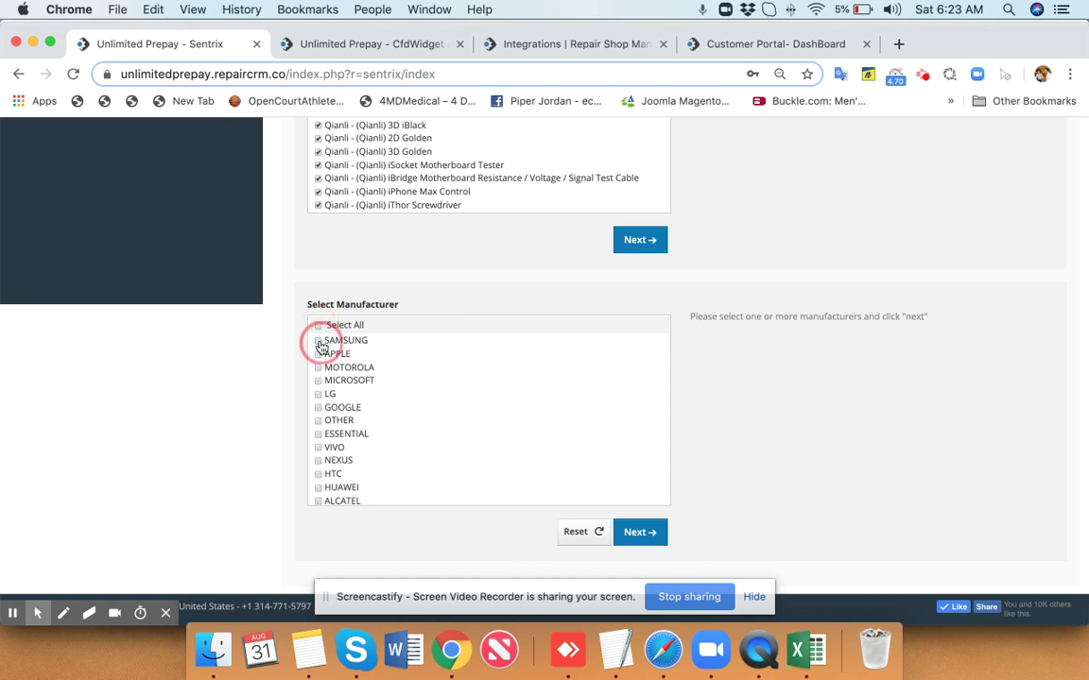
pyautogui.click(652, 531)
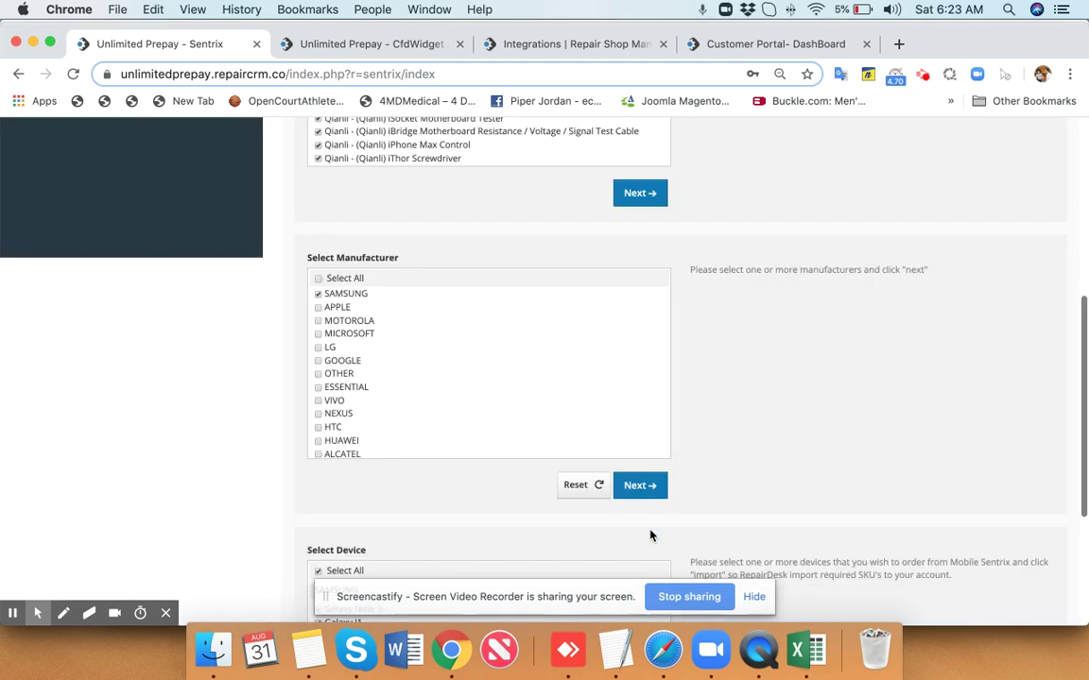
# Select only Galaxy Note 5 and Galaxy J1 Ace, then confirm the product import.
pyautogui.scroll(-5, 650, 536)
pyautogui.click(319, 348)
pyautogui.click(318, 367)
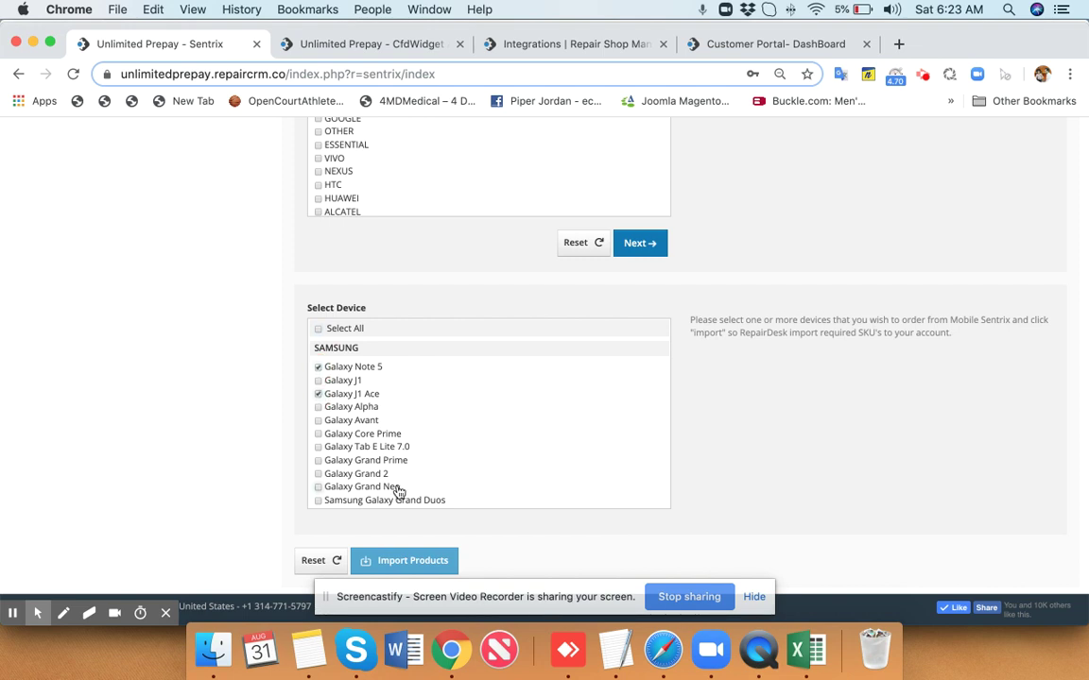
pyautogui.scroll(-5, 398, 492)
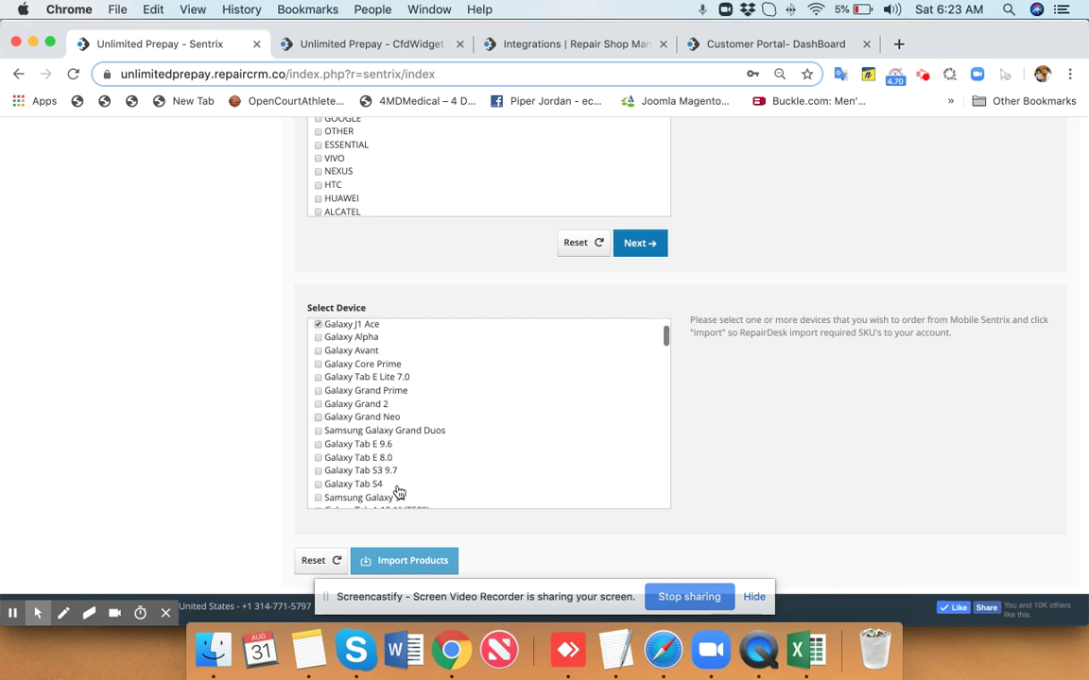
pyautogui.click(433, 564)
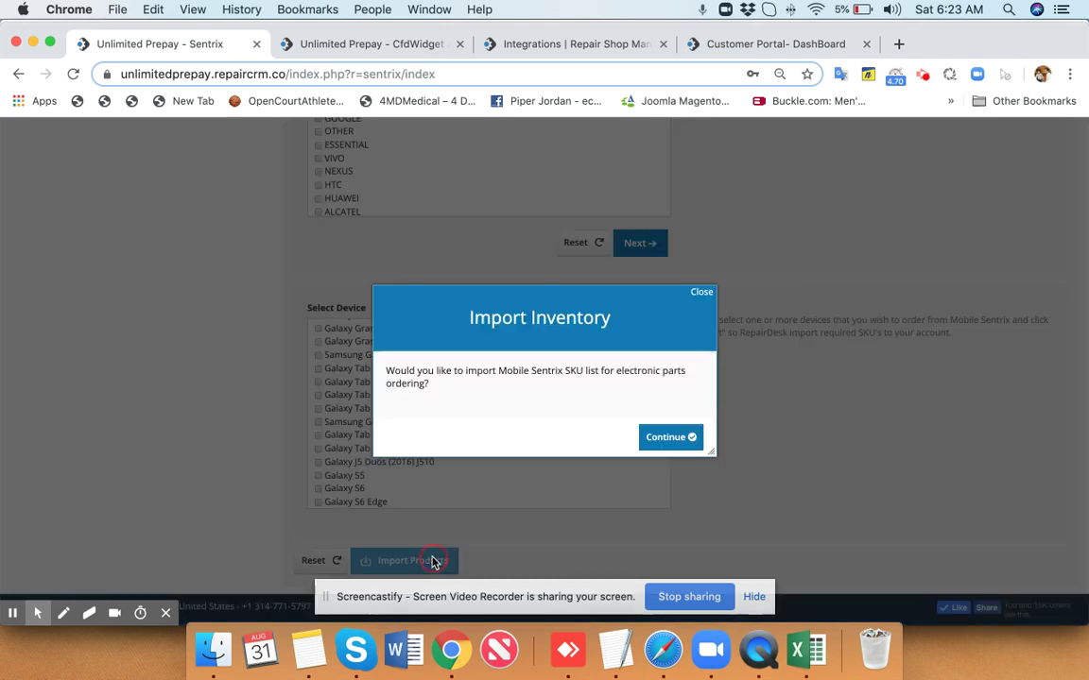
pyautogui.click(691, 440)
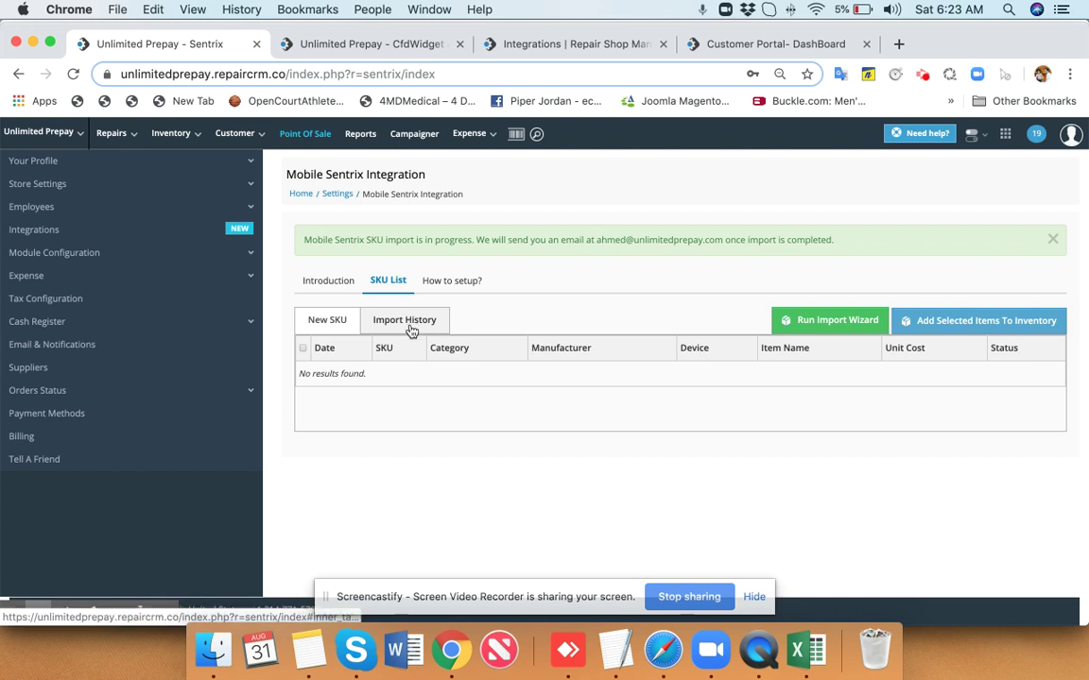
# Check the Import History and New SKU lists, then view the Mobile Sentrix Introduction tab.
pyautogui.click(411, 326)
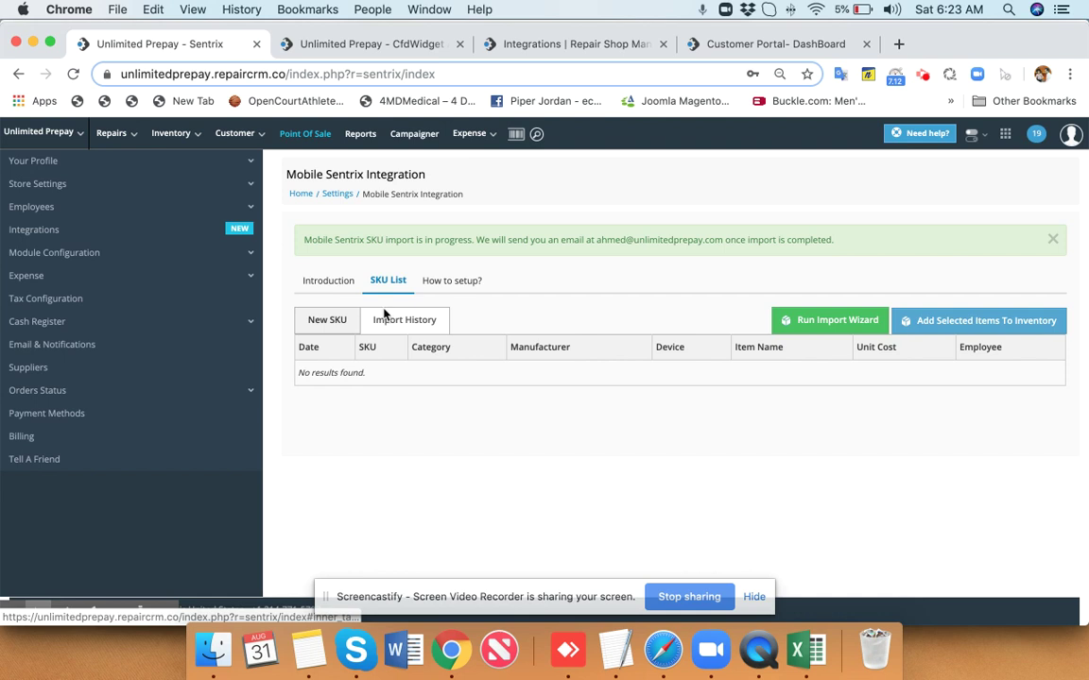
pyautogui.click(330, 321)
pyautogui.click(370, 324)
pyautogui.click(330, 282)
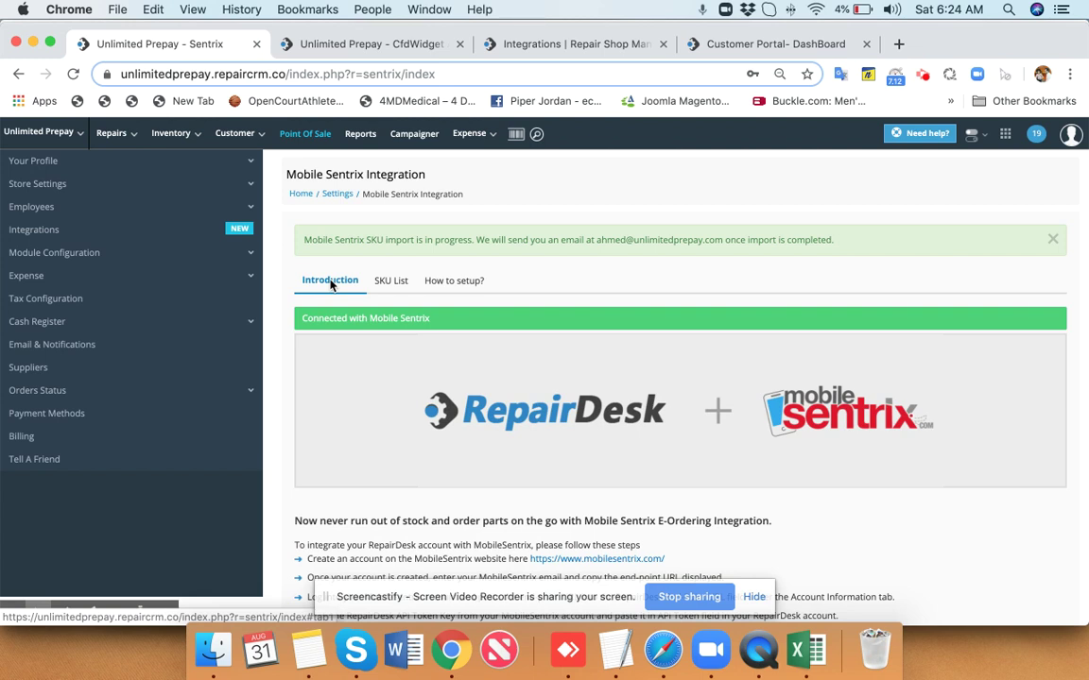
pyautogui.moveTo(200, 137)
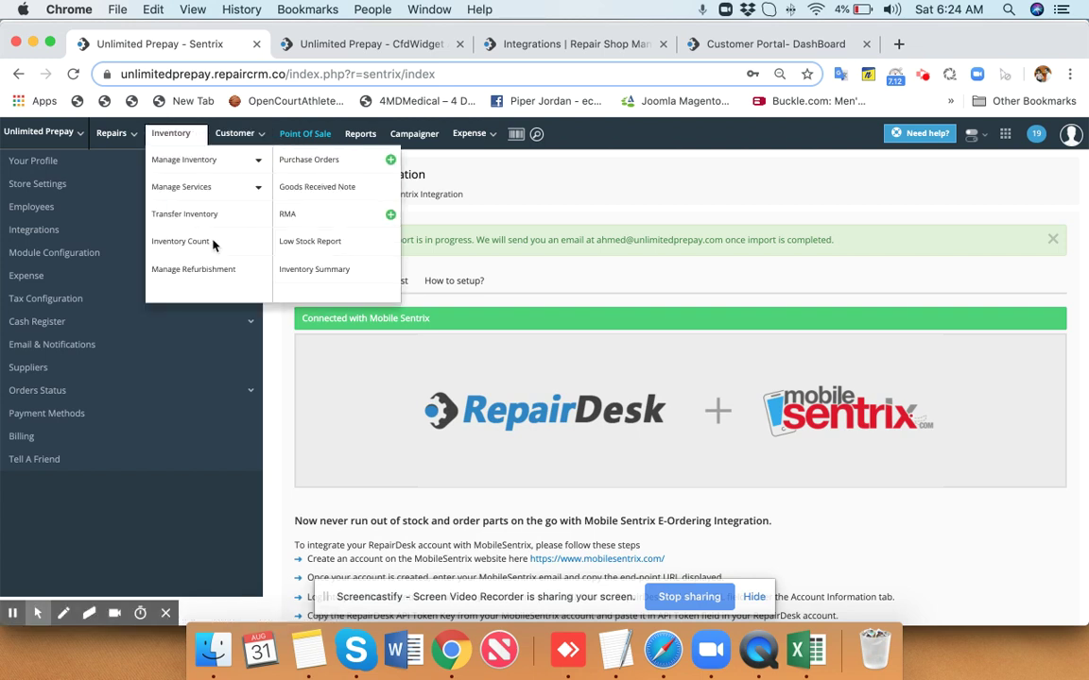
# From the low stock report, add the iPhone 5 powerbank battery to a purchase order.
pyautogui.click(310, 244)
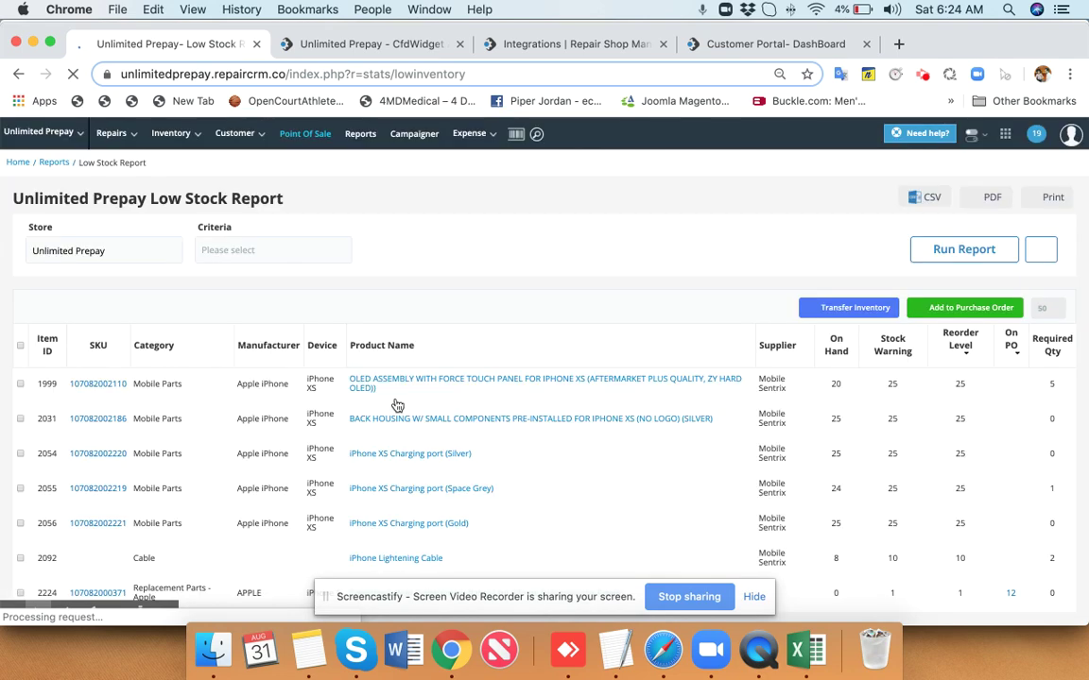
pyautogui.scroll(-1, 397, 407)
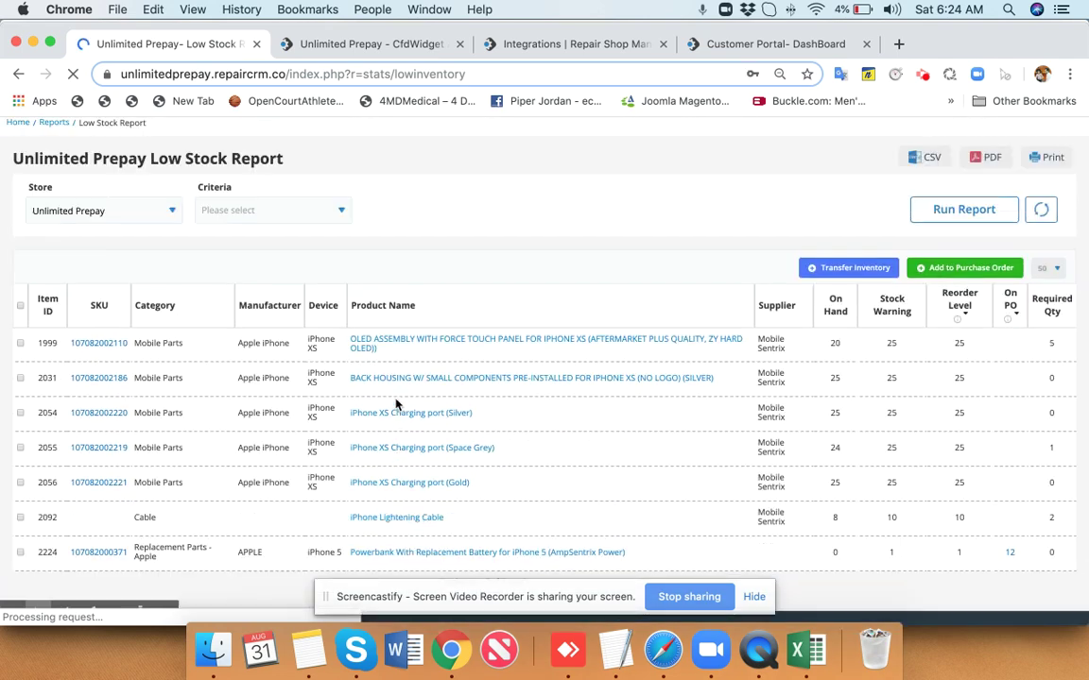
pyautogui.scroll(-1, 202, 490)
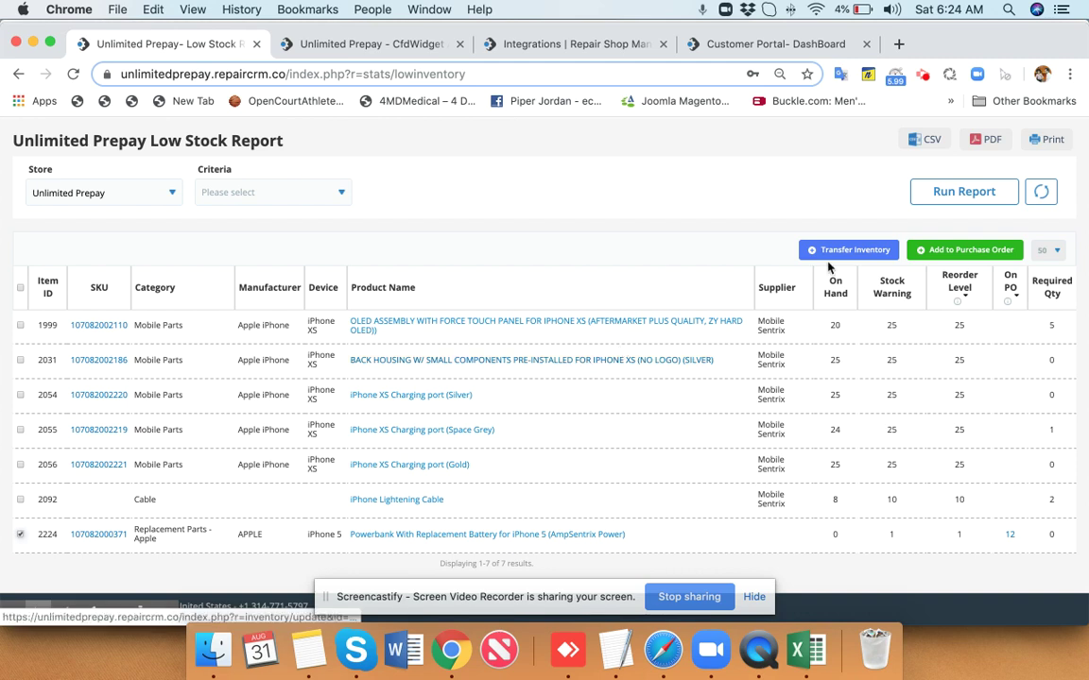
pyautogui.click(951, 251)
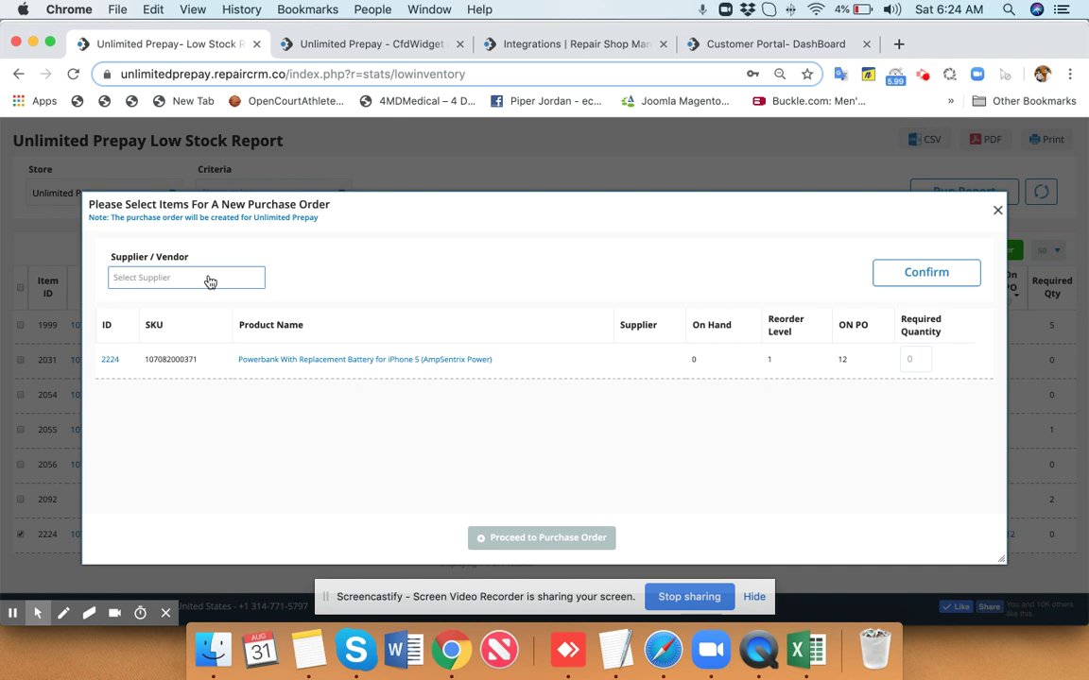
# Choose Mobile Sentrix as the supplier and proceed to purchase order PO-040.
pyautogui.click(207, 279)
pyautogui.write('mob')
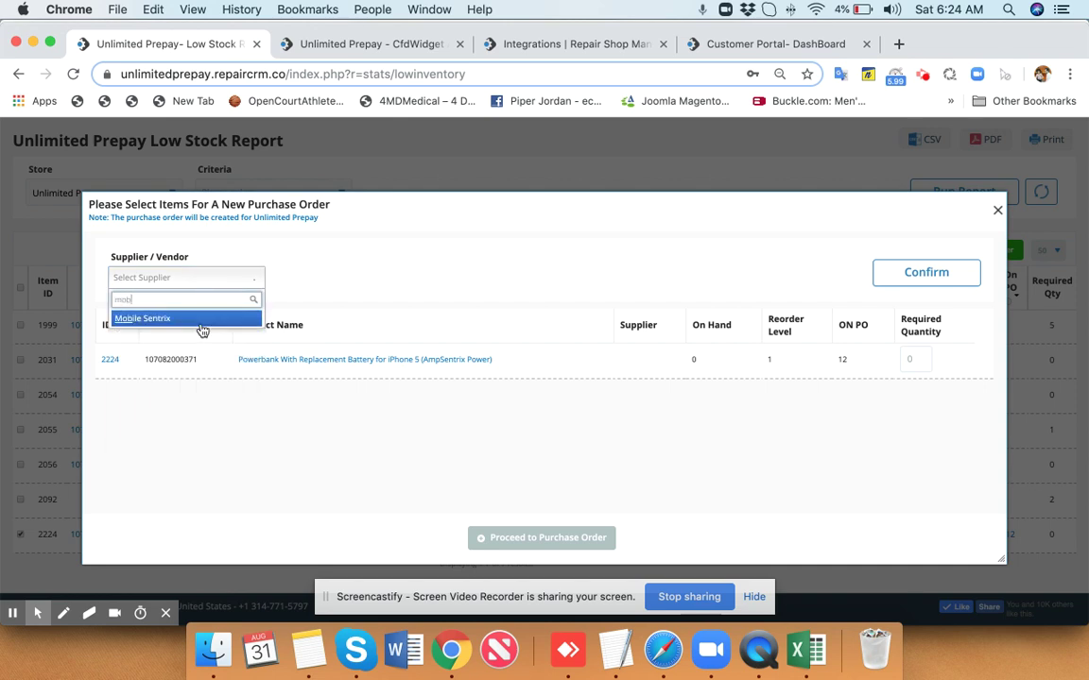
pyautogui.press('Return')
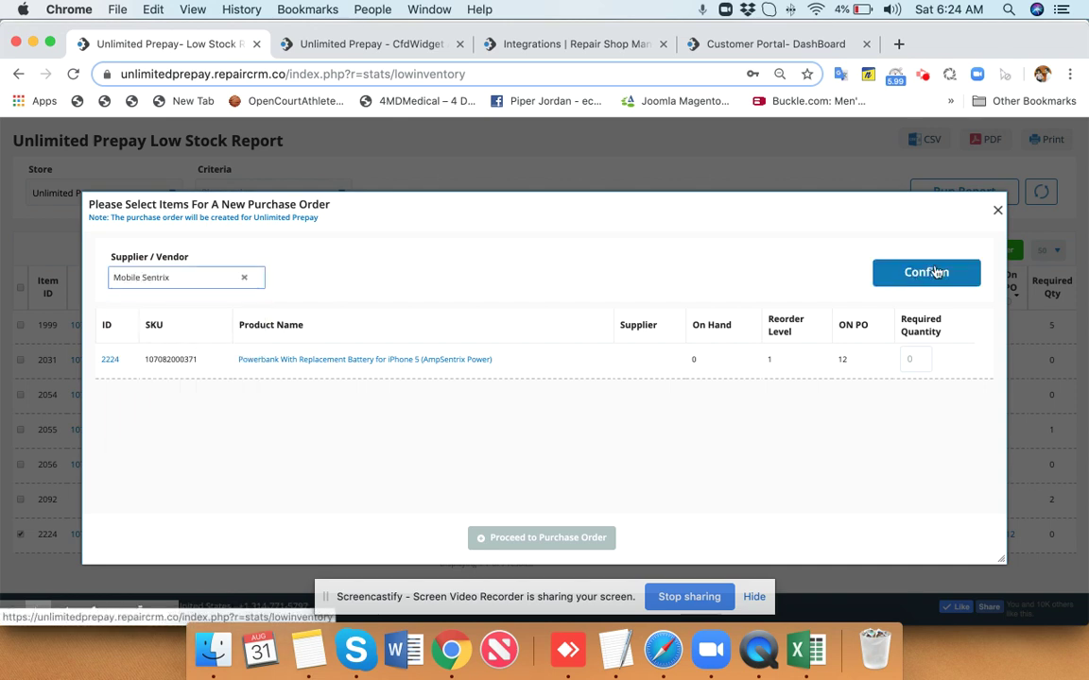
pyautogui.click(907, 276)
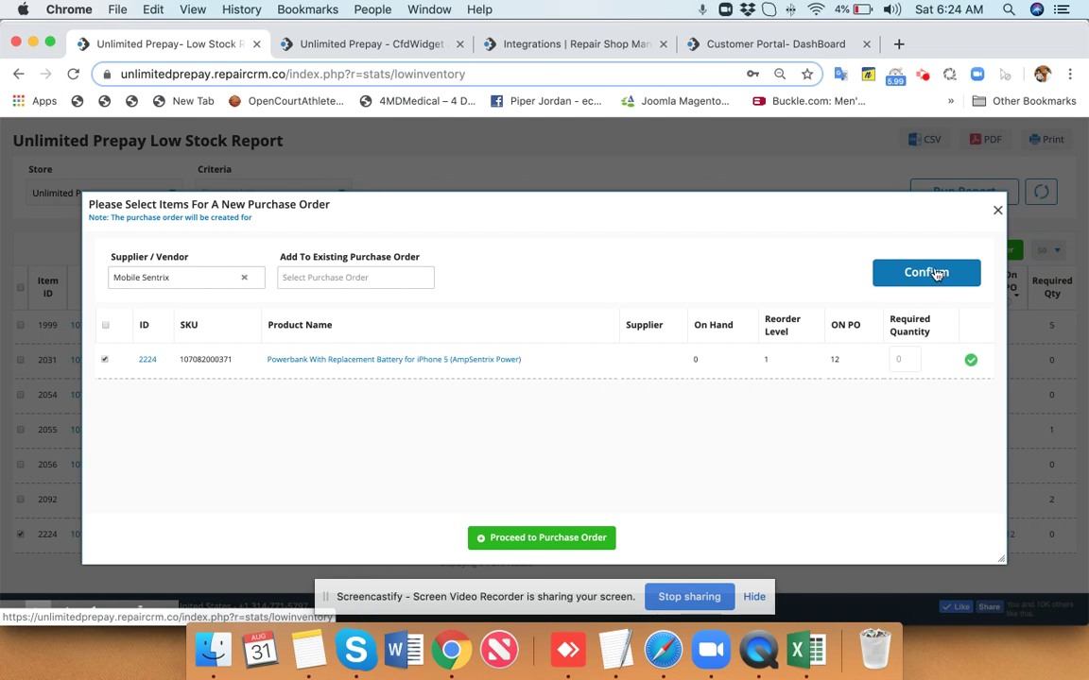
pyautogui.click(575, 542)
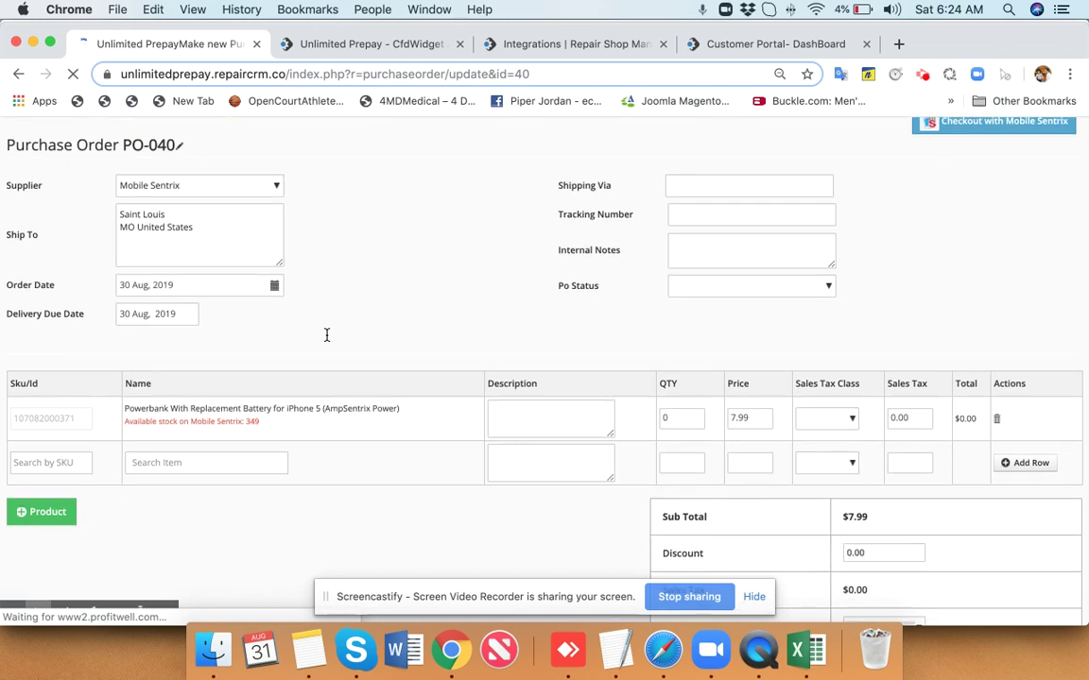
# Set the powerbank quantity to 10 at $7.99 ($79.90 total) and save PO-040.
pyautogui.scroll(-3, 328, 275)
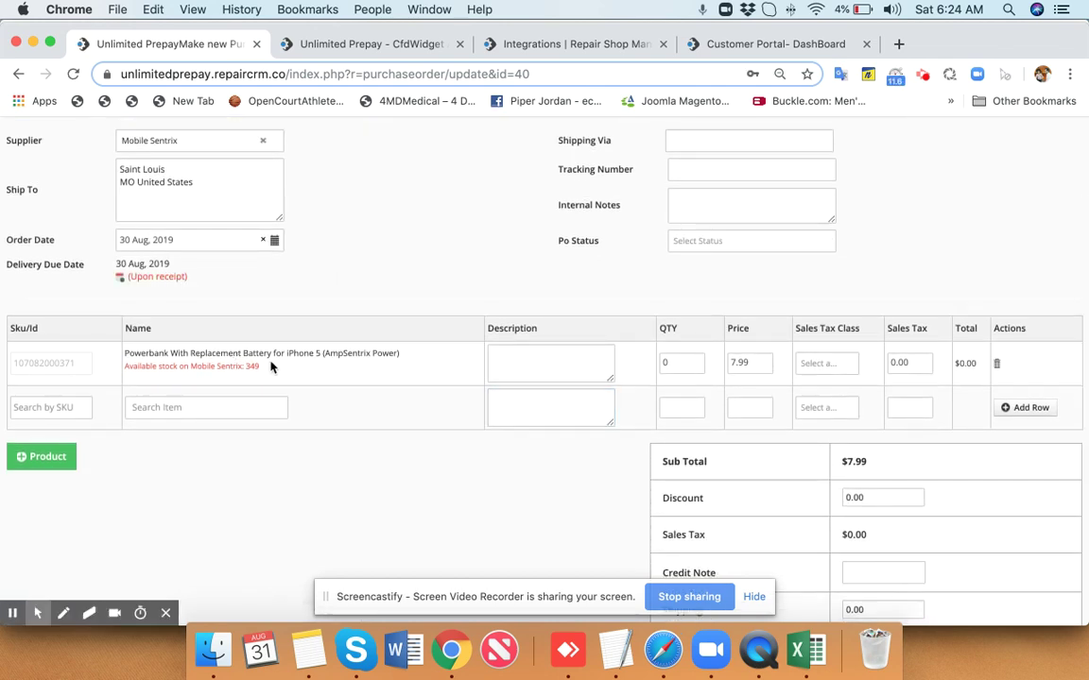
pyautogui.moveTo(268, 373); pyautogui.dragTo(130, 360)
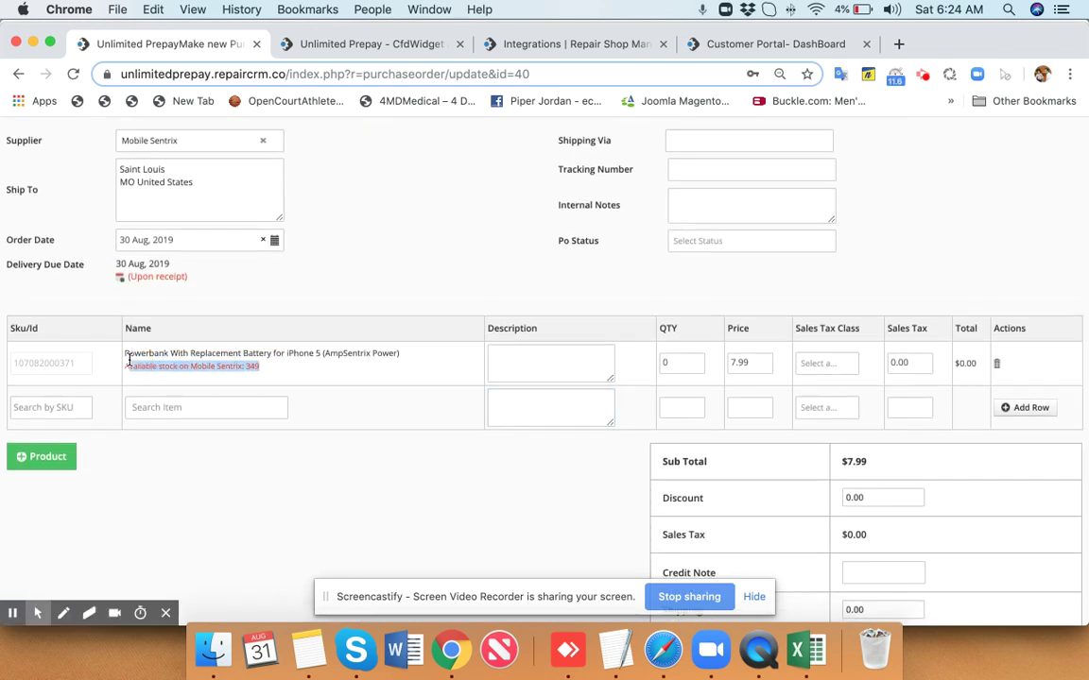
pyautogui.click(751, 362)
pyautogui.click(701, 362)
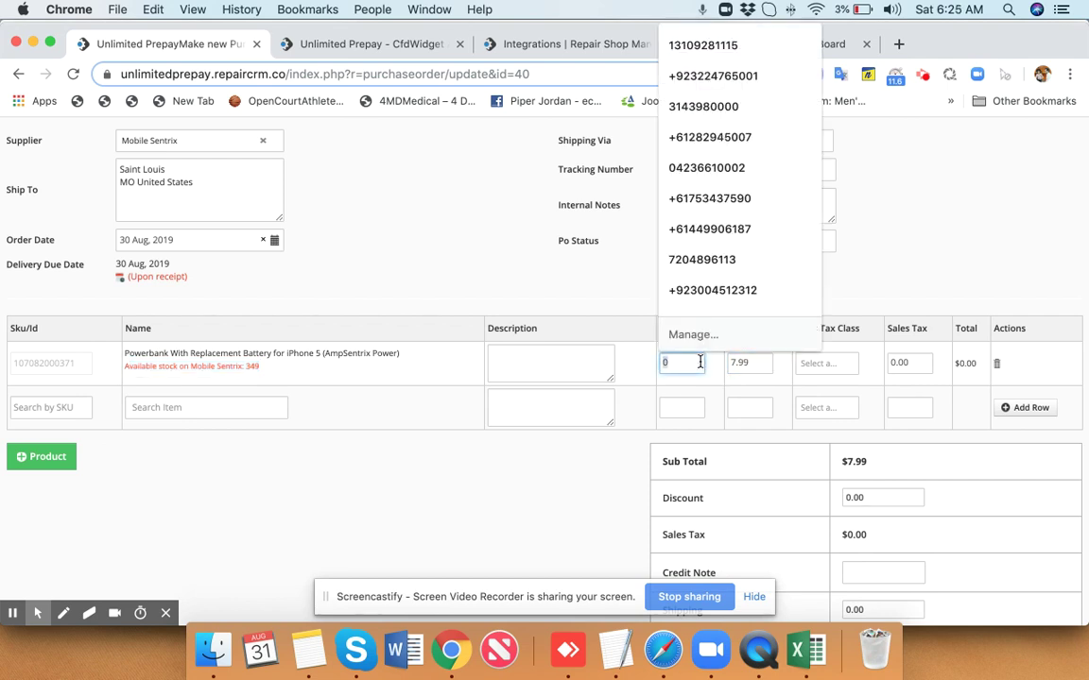
pyautogui.write('10')
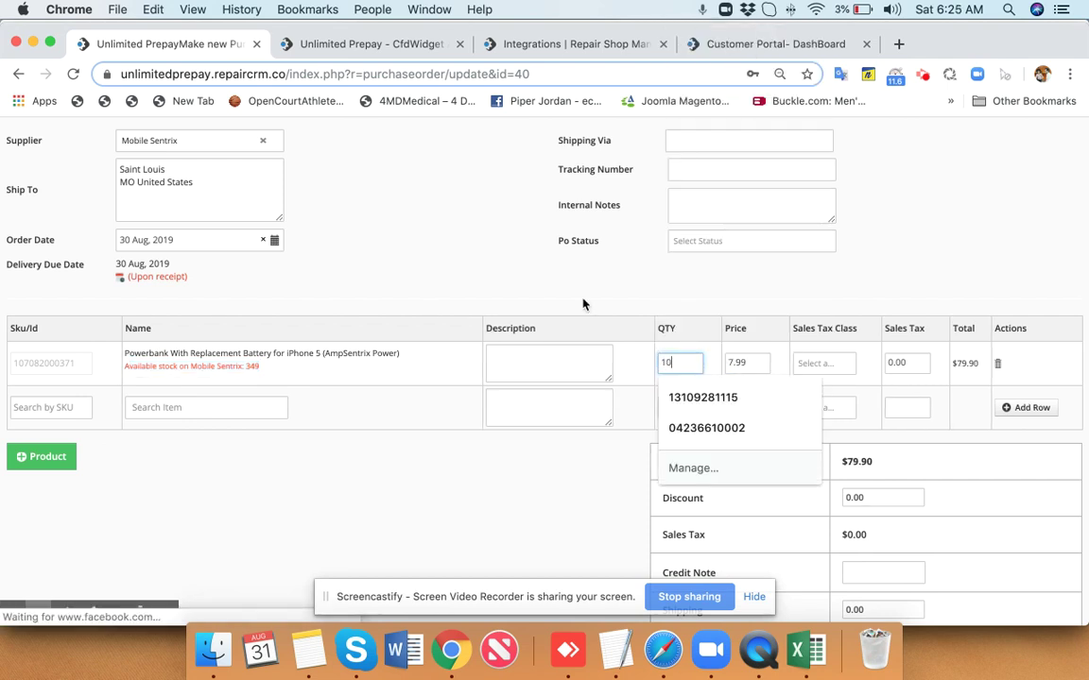
pyautogui.click(544, 294)
pyautogui.scroll(-2, 546, 296)
pyautogui.scroll(-1, 546, 296)
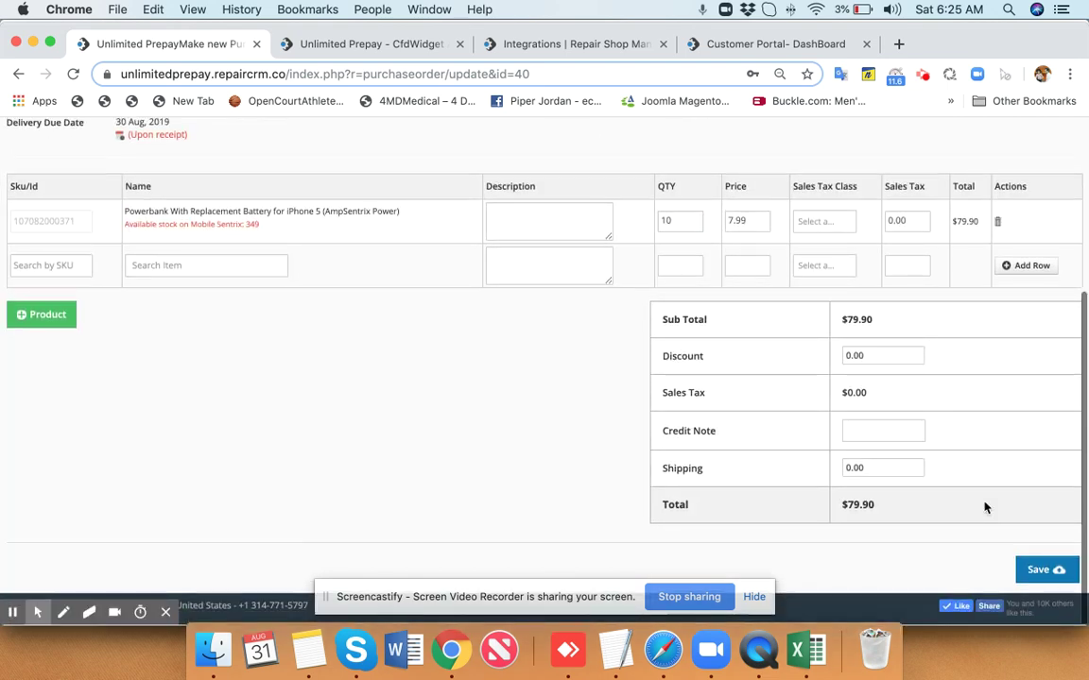
pyautogui.click(1049, 571)
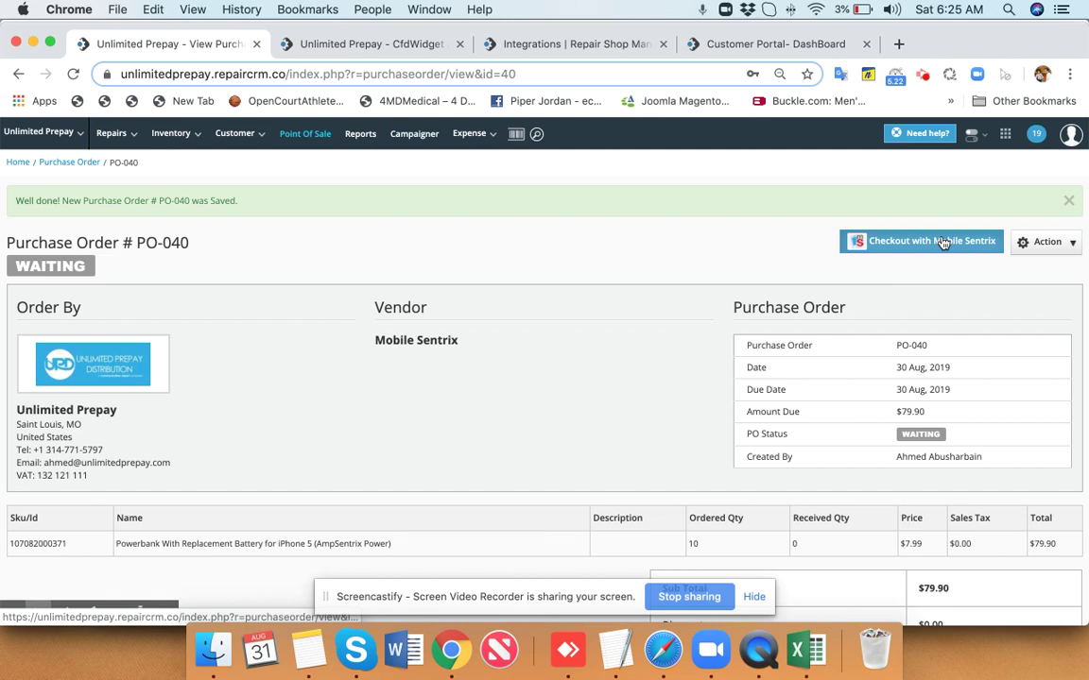
pyautogui.moveTo(1006, 143)
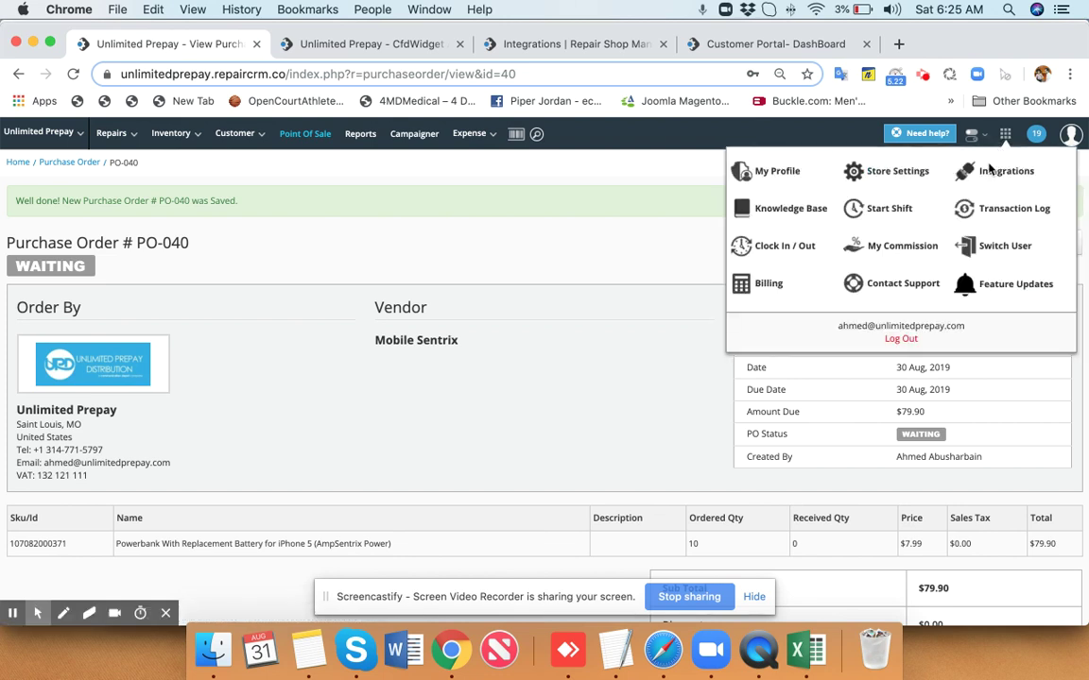
# Scroll down the Integrations page cards and launch the Repair Tracker card's setup.
pyautogui.click(987, 172)
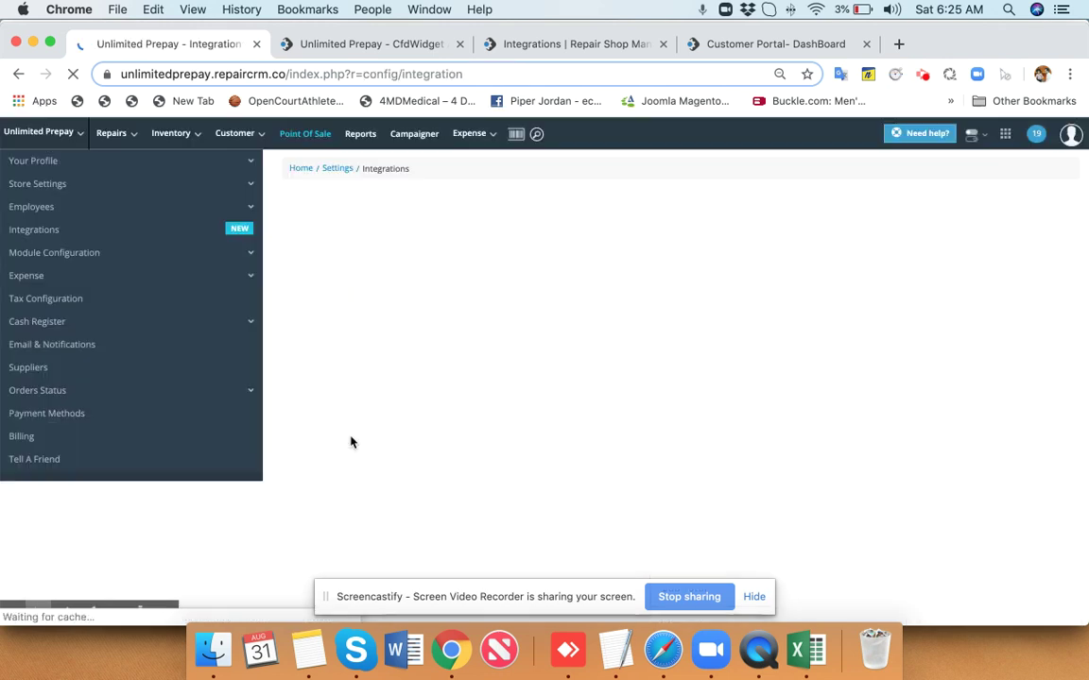
pyautogui.scroll(-2, 350, 441)
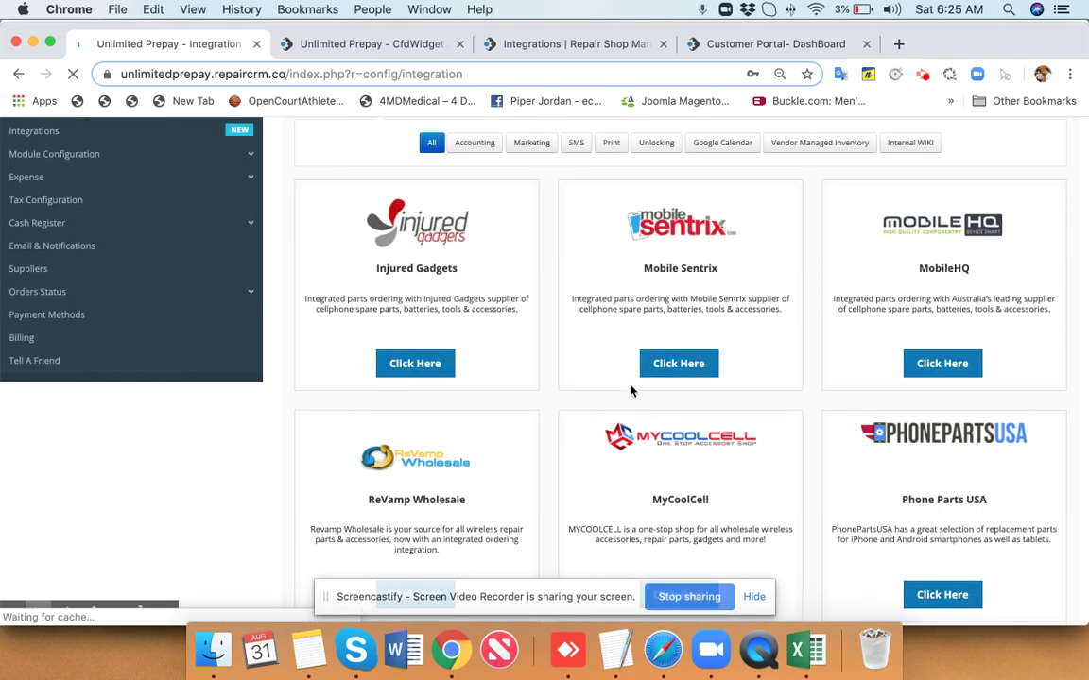
pyautogui.scroll(-5, 631, 390)
pyautogui.scroll(-7, 632, 390)
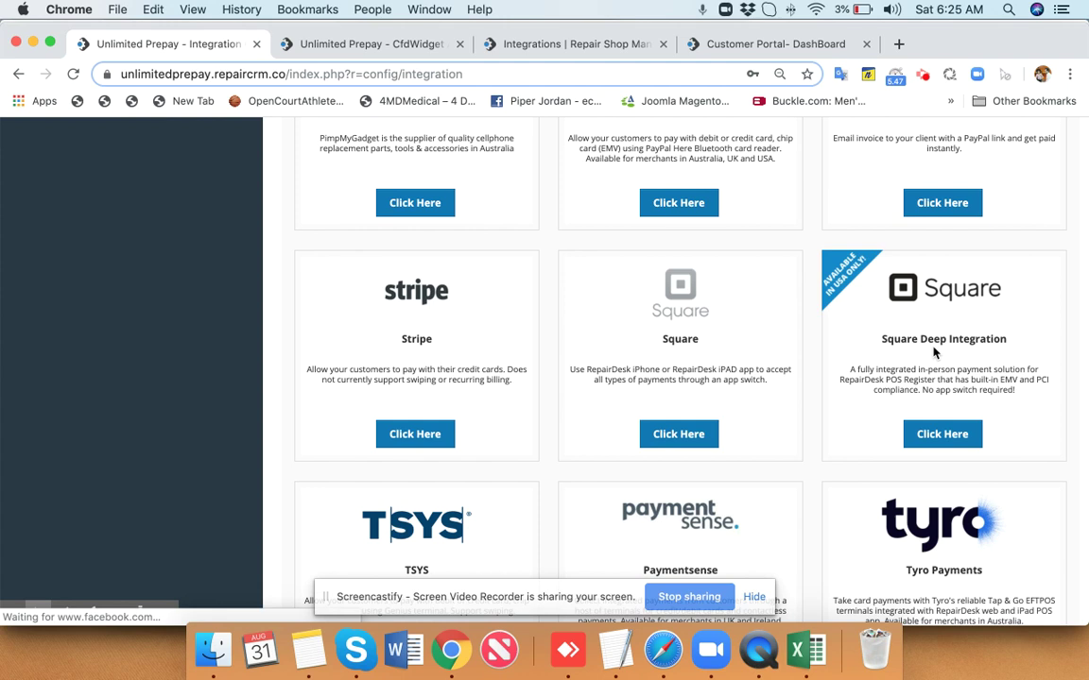
pyautogui.scroll(-2, 933, 352)
pyautogui.scroll(-2, 932, 352)
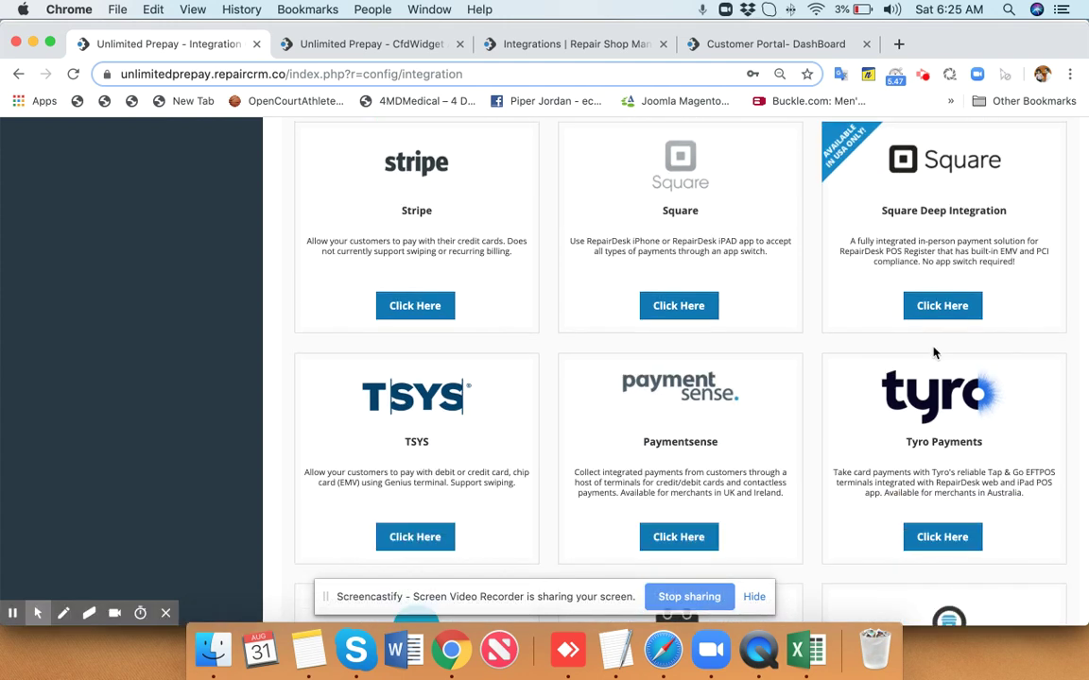
pyautogui.scroll(-2, 933, 353)
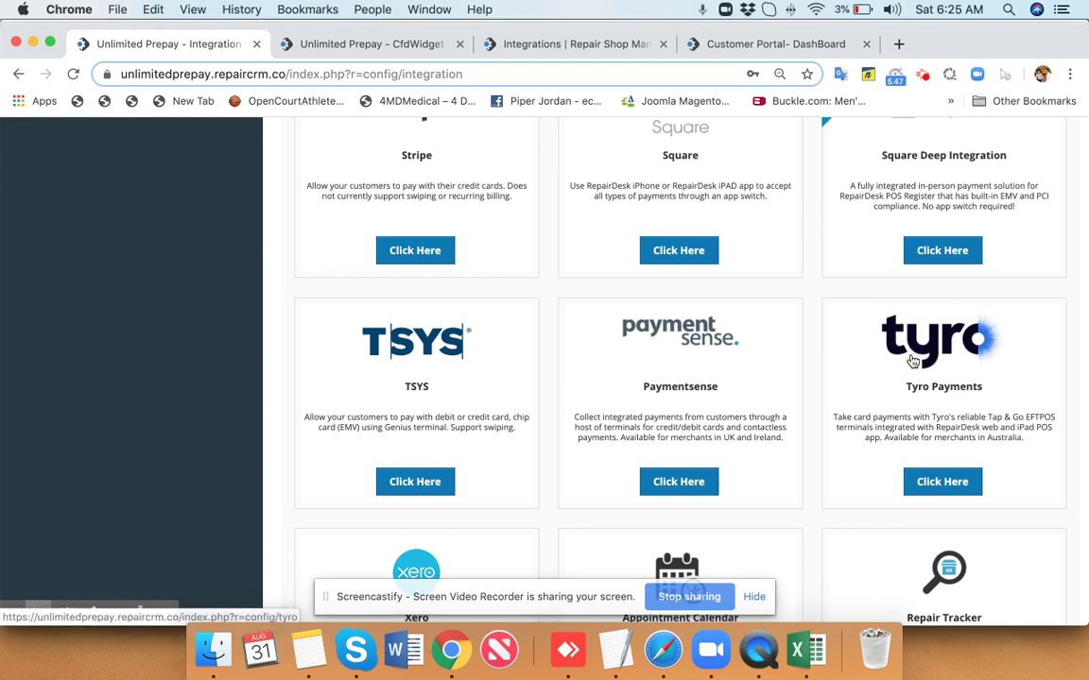
pyautogui.scroll(-1, 403, 352)
pyautogui.scroll(-5, 404, 351)
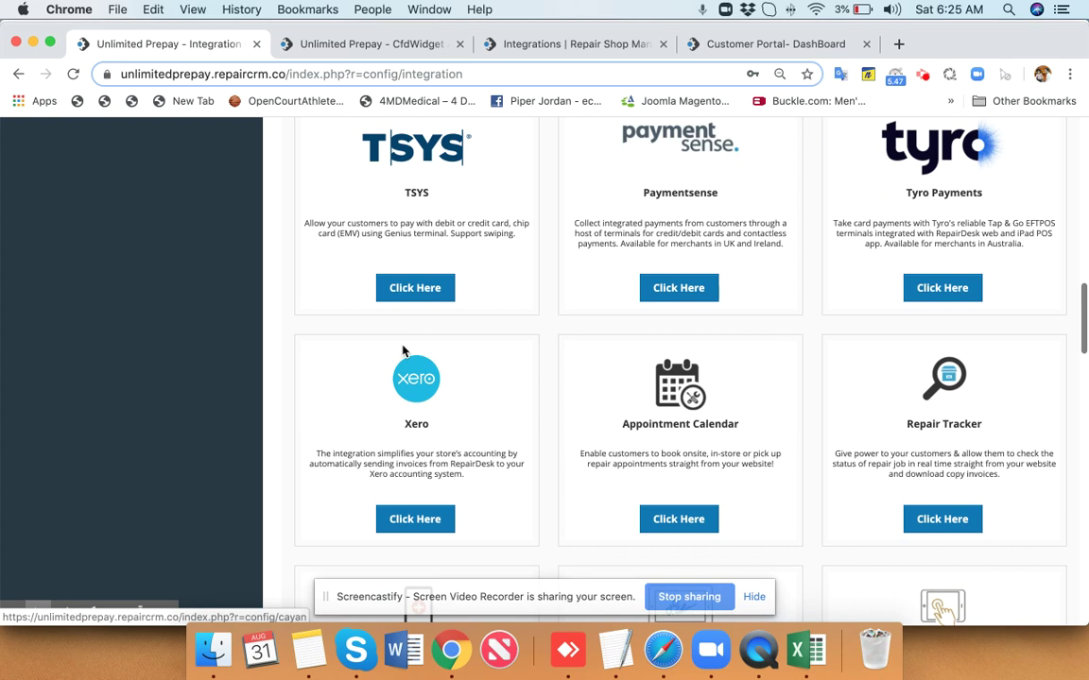
pyautogui.scroll(-1, 404, 351)
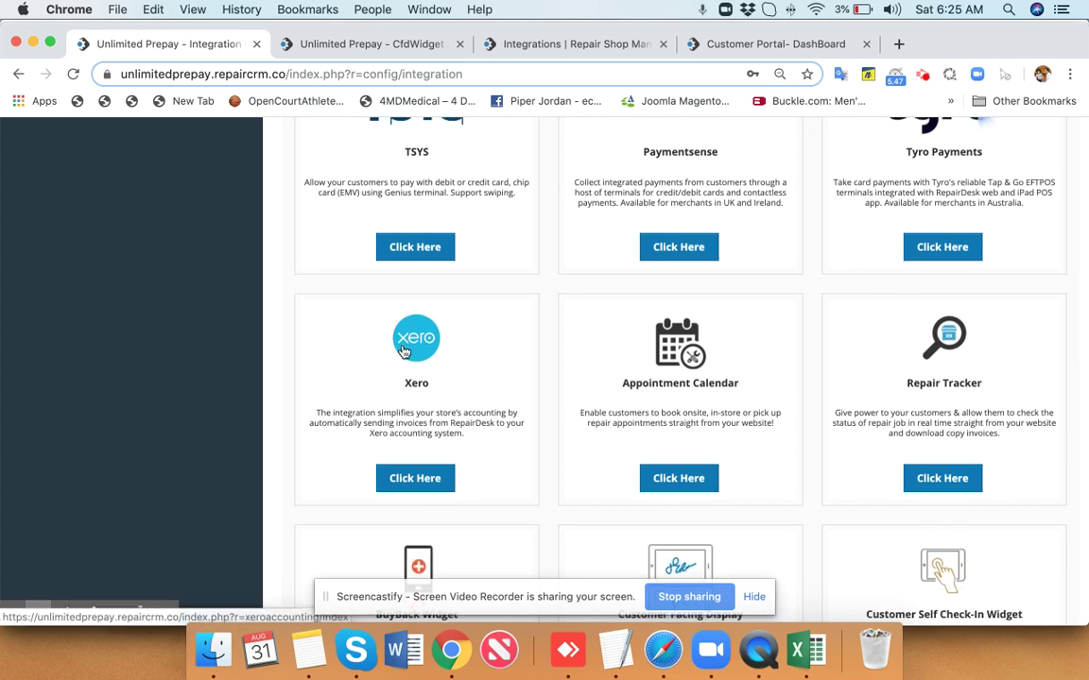
pyautogui.scroll(-2, 423, 353)
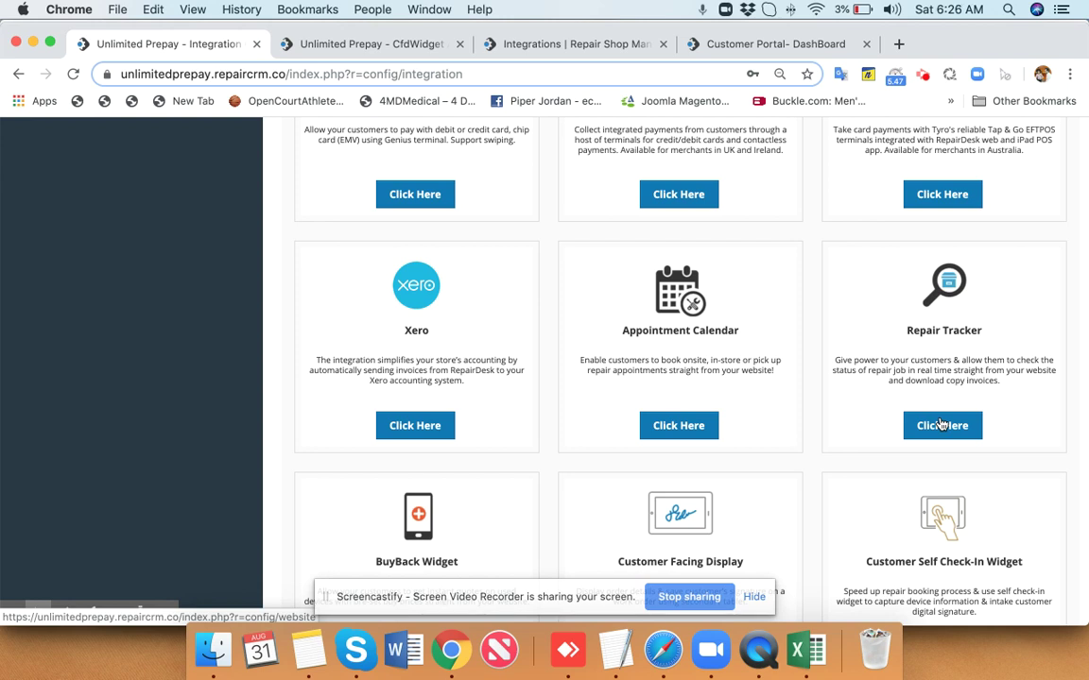
pyautogui.click(942, 426)
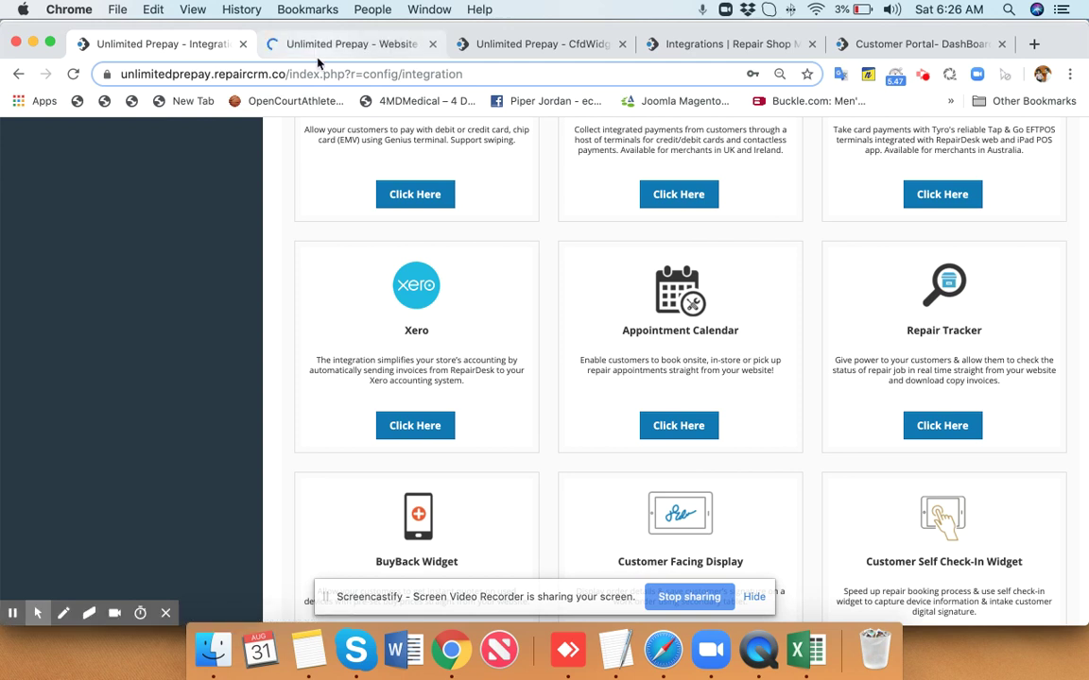
pyautogui.click(342, 44)
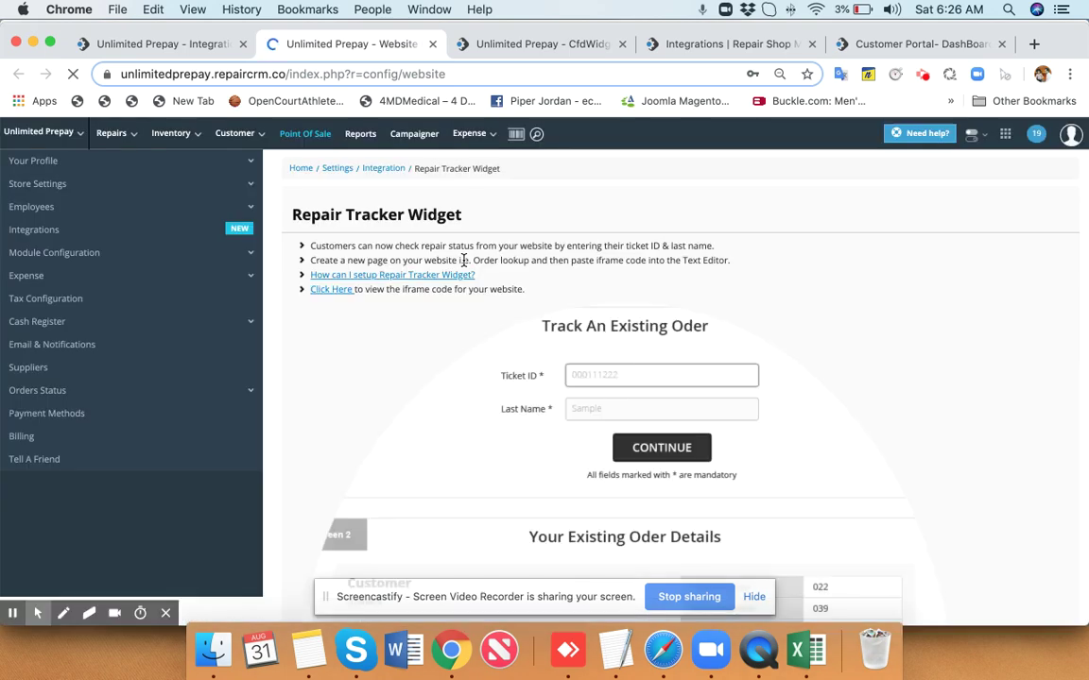
pyautogui.scroll(-3, 463, 260)
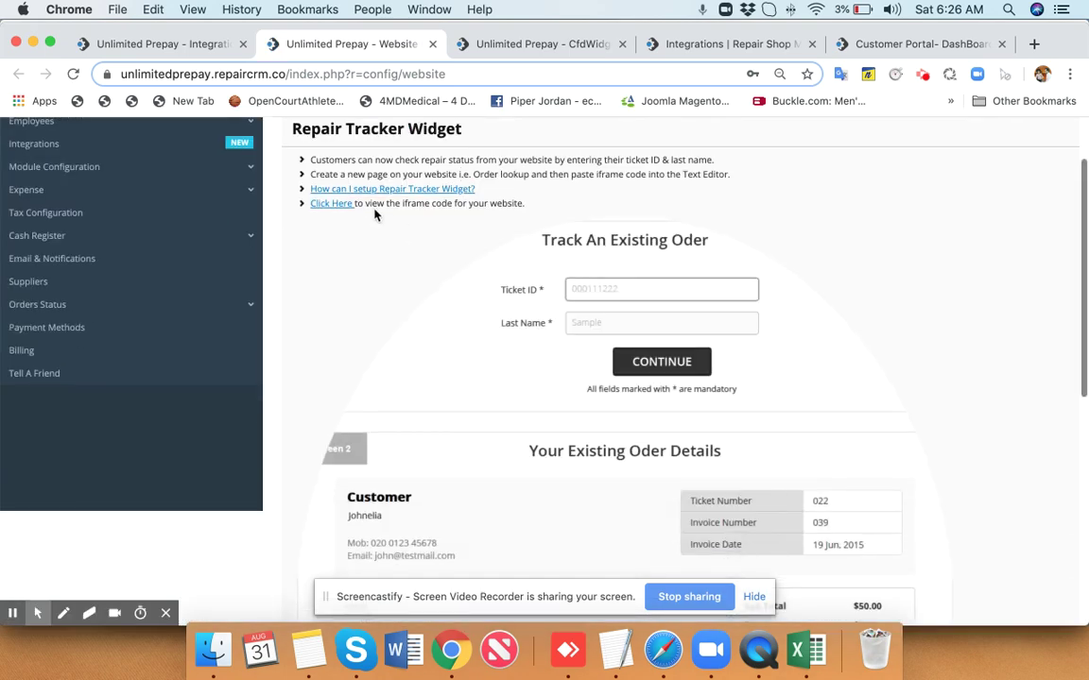
pyautogui.click(337, 206)
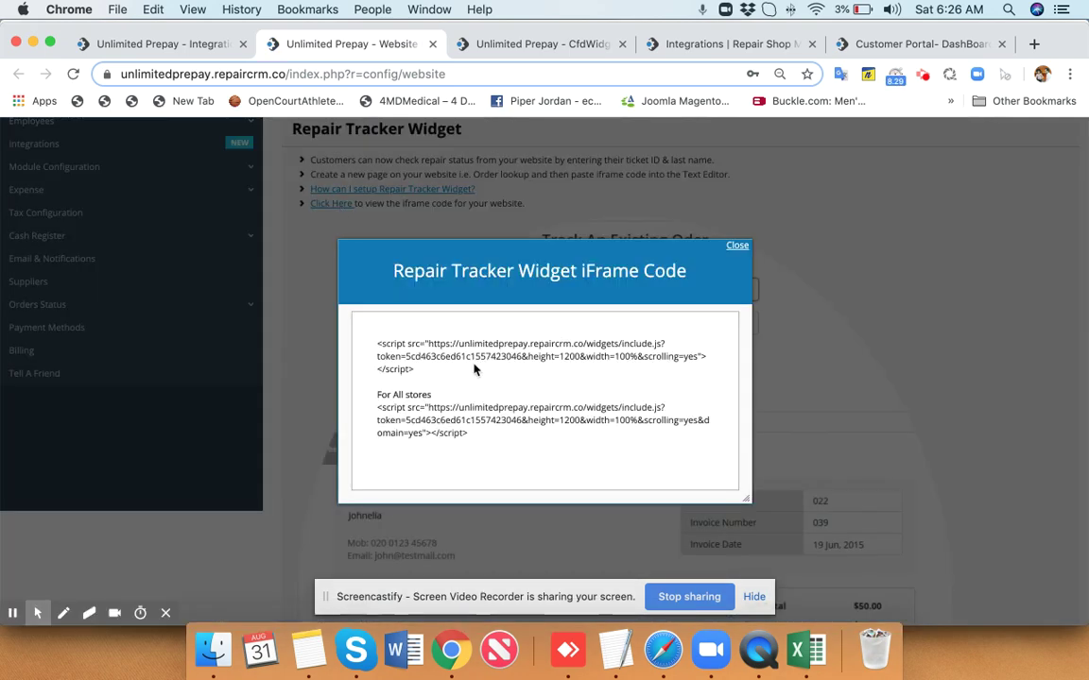
pyautogui.tripleClick(366, 343)
pyautogui.click(736, 247)
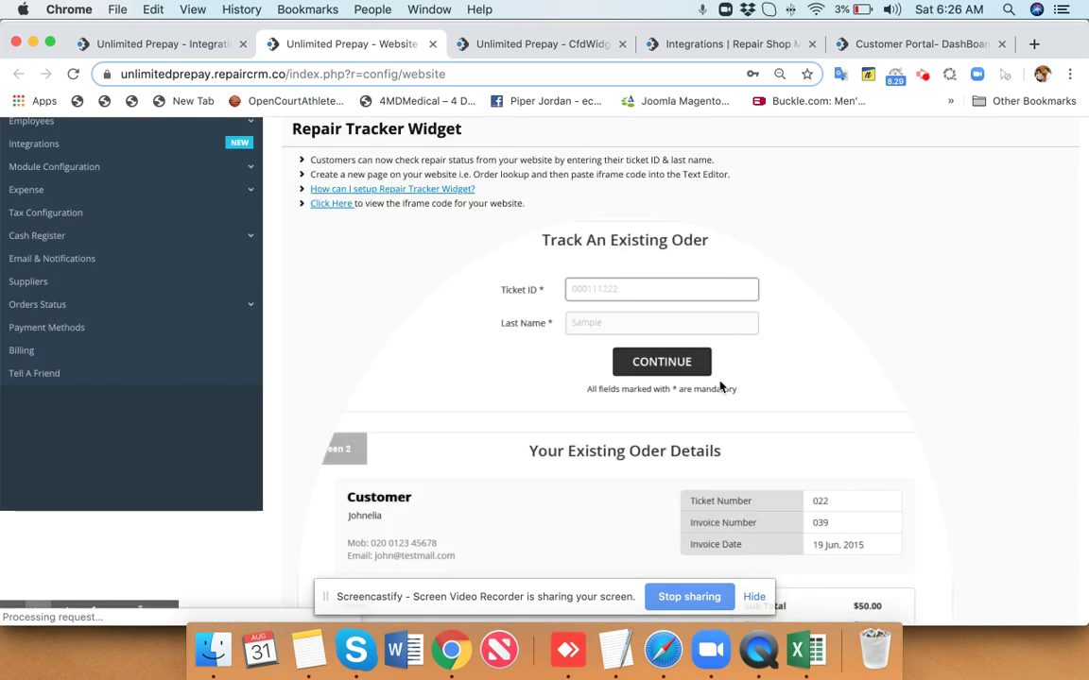
pyautogui.scroll(-1, 719, 386)
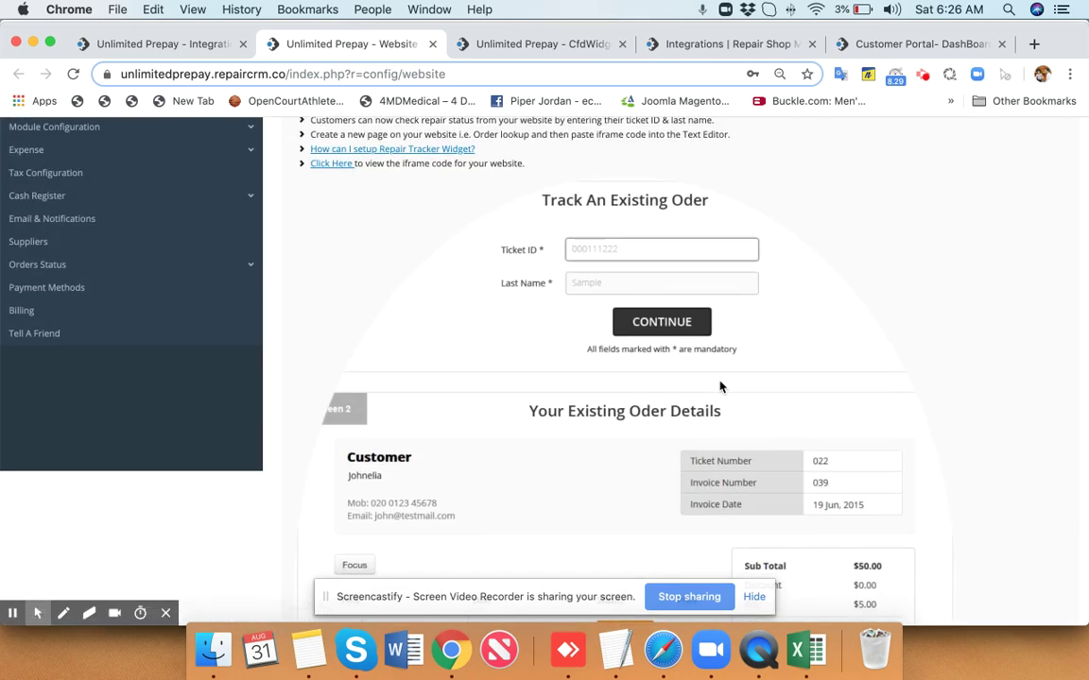
pyautogui.scroll(-4, 719, 386)
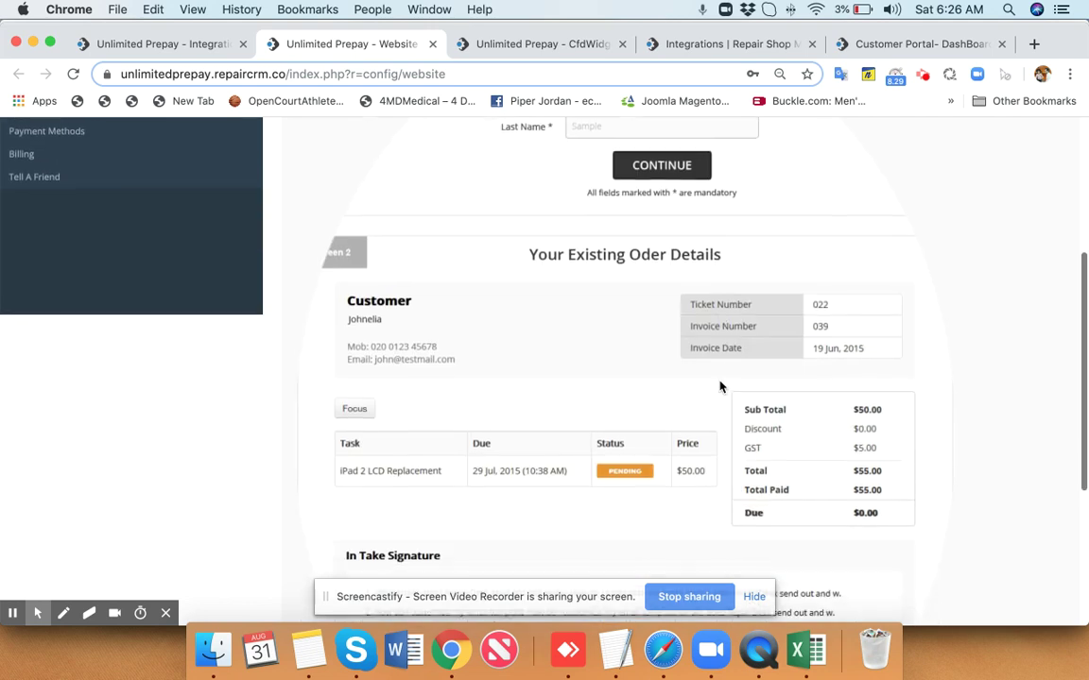
pyautogui.scroll(1, 719, 386)
pyautogui.scroll(-7, 719, 386)
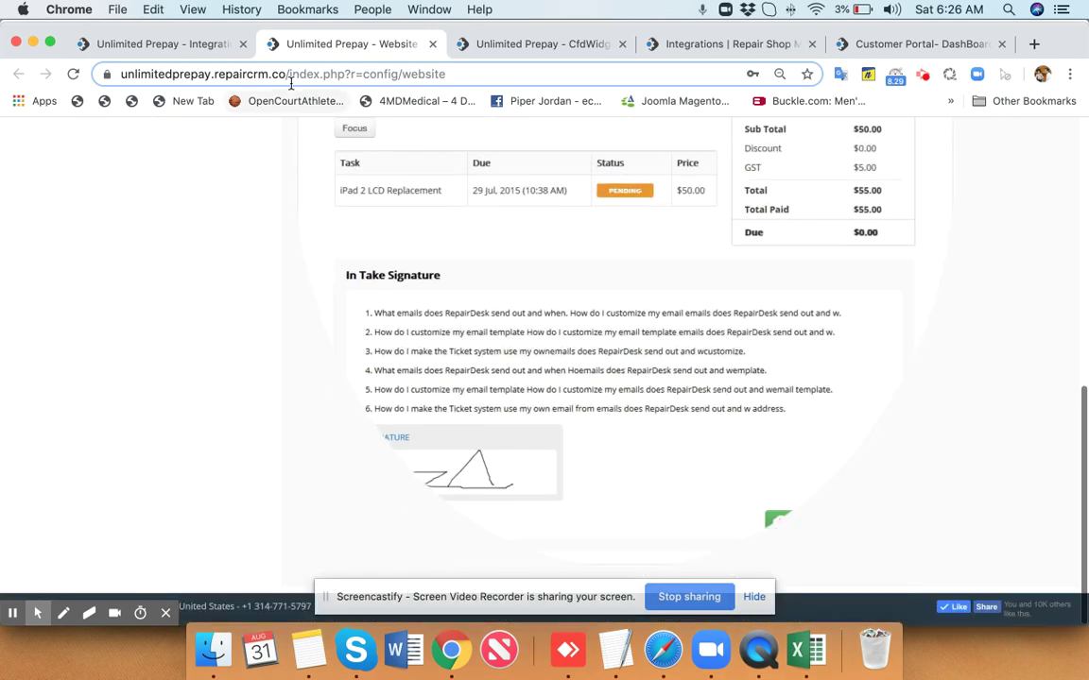
pyautogui.click(162, 40)
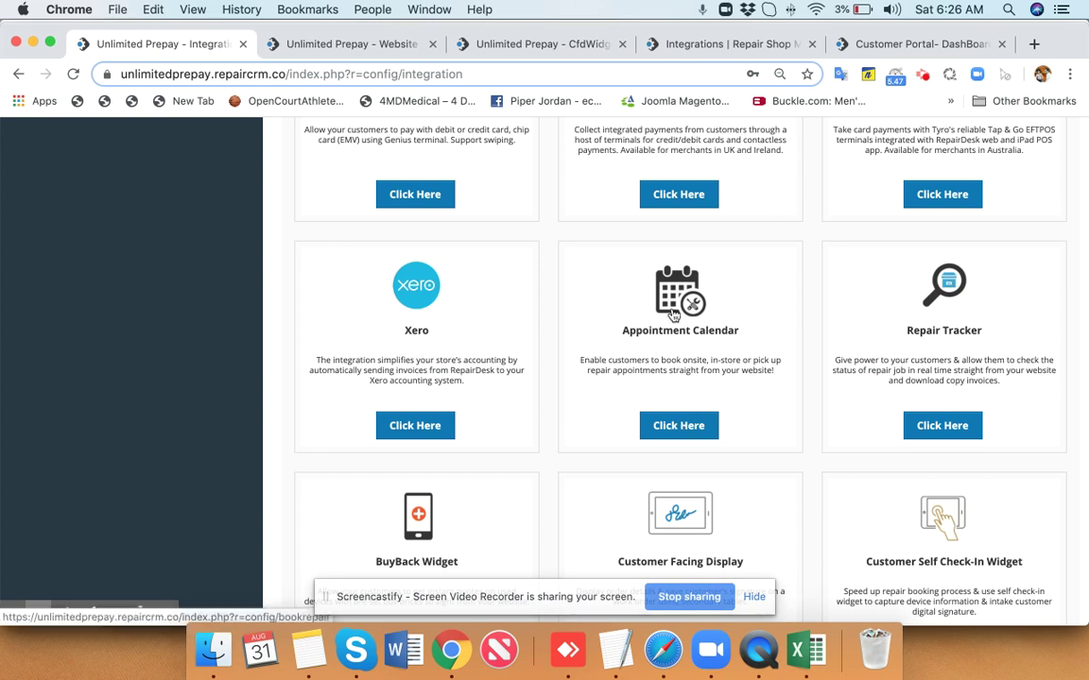
# Scroll the integrations past Print Node, SMS, MailChimp and WooCommerce to reach the Customer Portal card.
pyautogui.scroll(-10, 668, 420)
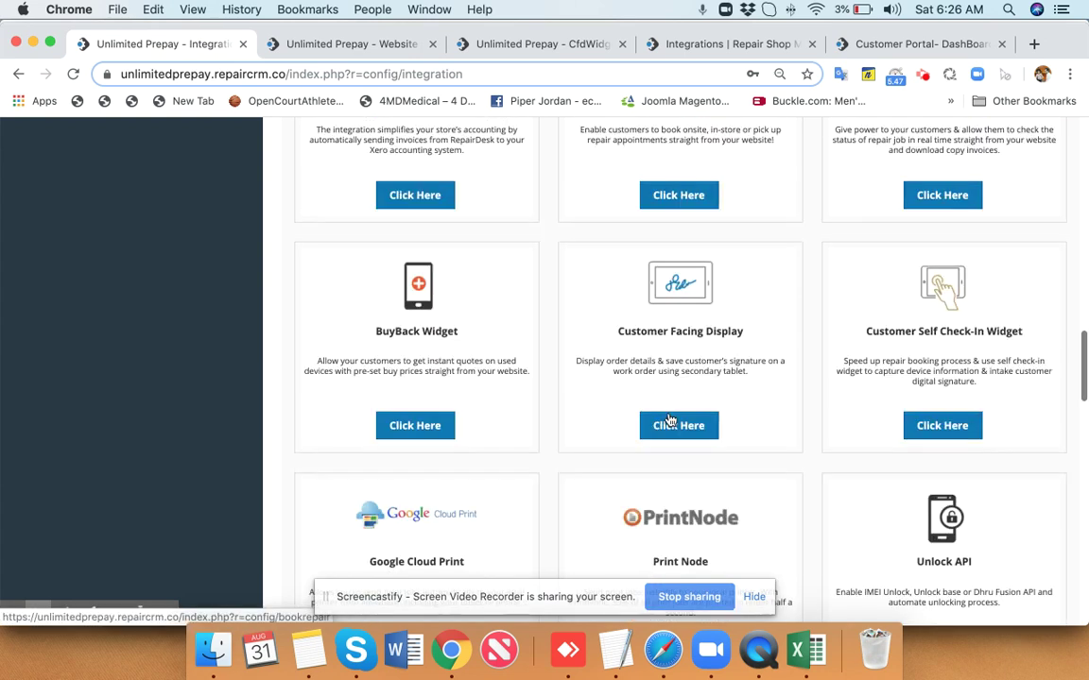
pyautogui.scroll(-2, 669, 416)
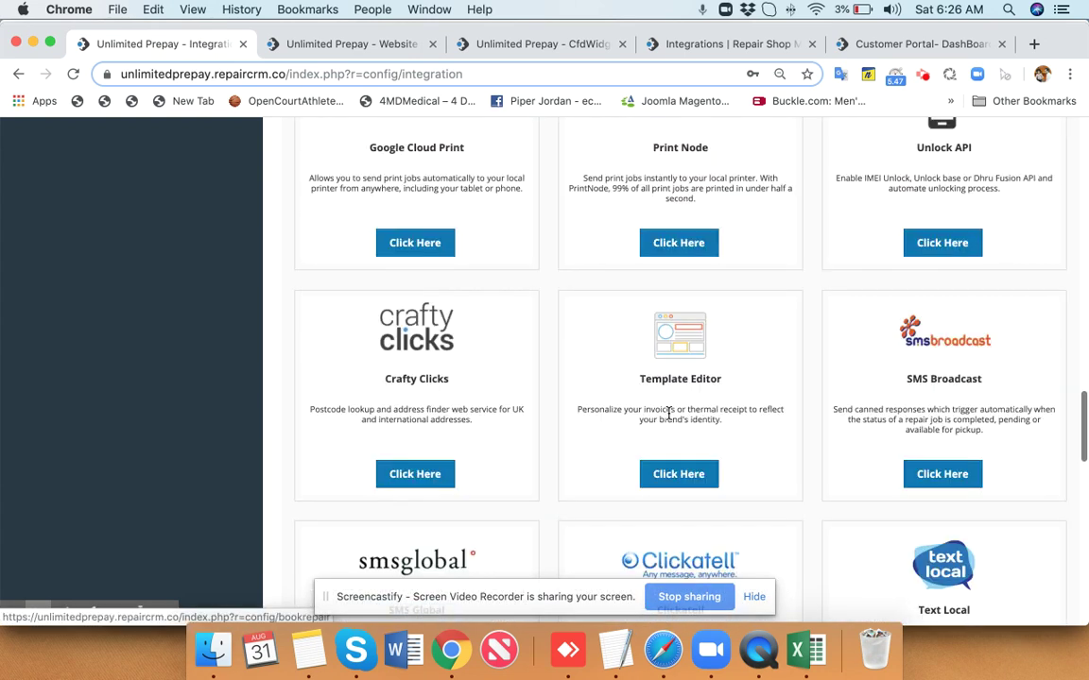
pyautogui.scroll(-4, 668, 416)
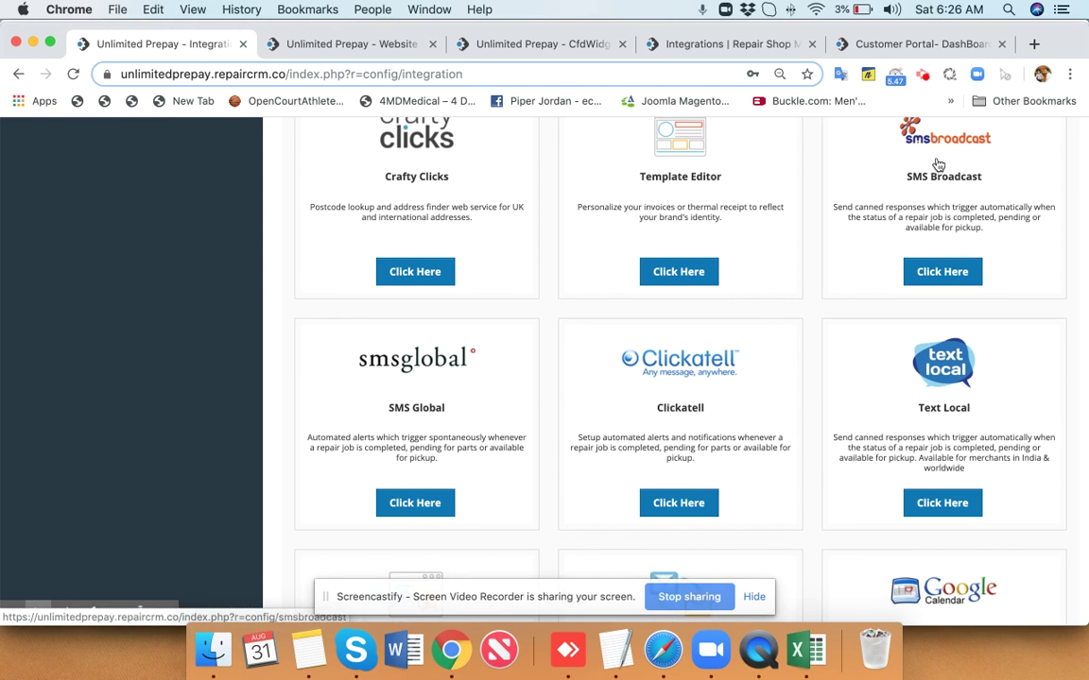
pyautogui.scroll(-5, 770, 319)
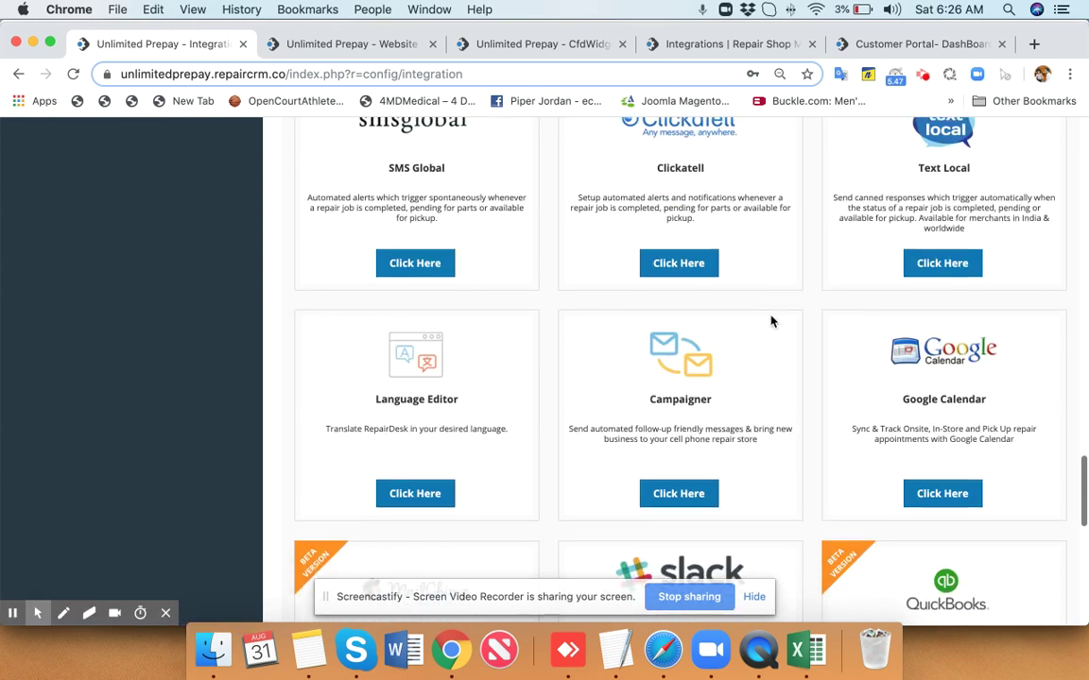
pyautogui.scroll(2, 770, 322)
pyautogui.scroll(-5, 770, 322)
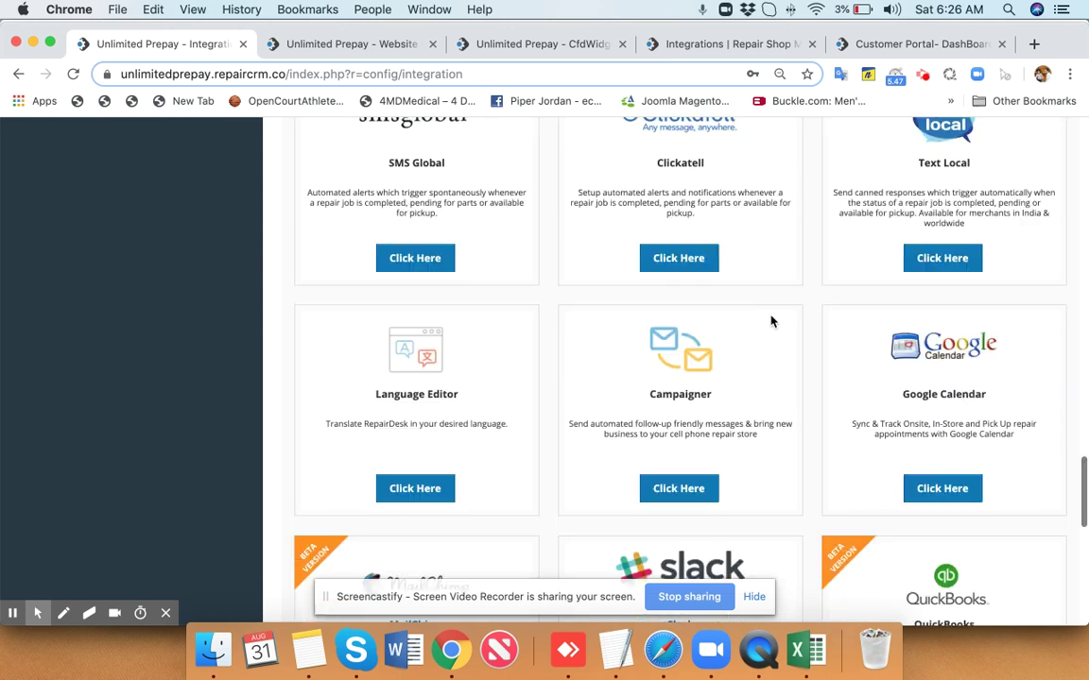
pyautogui.scroll(-3, 771, 322)
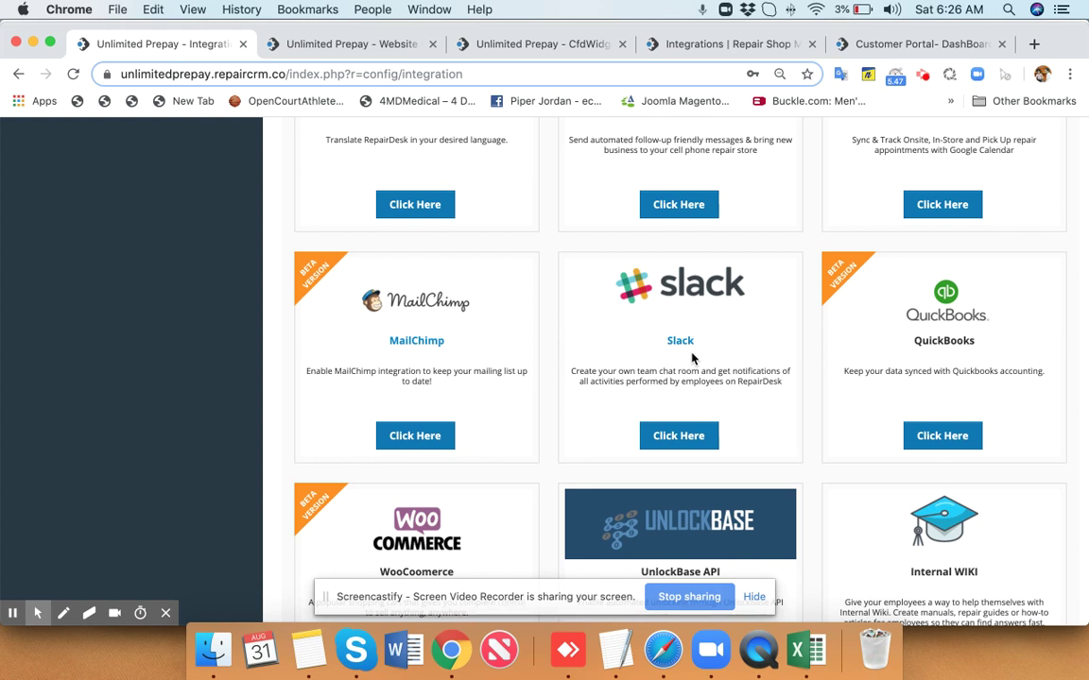
pyautogui.scroll(-5, 446, 342)
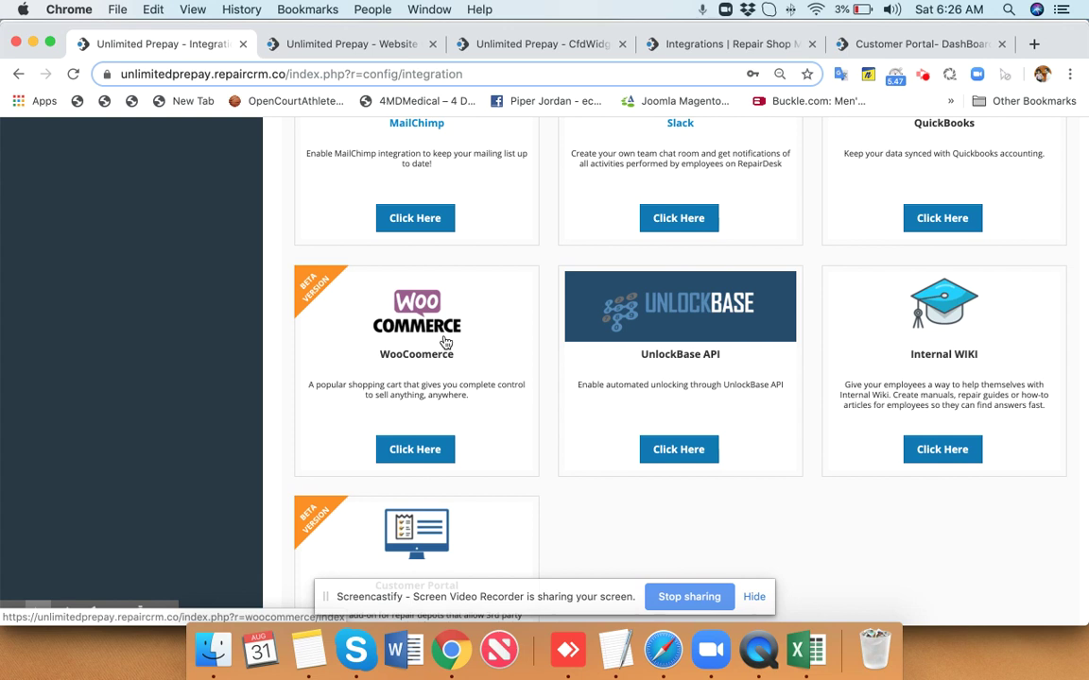
pyautogui.scroll(-2, 445, 342)
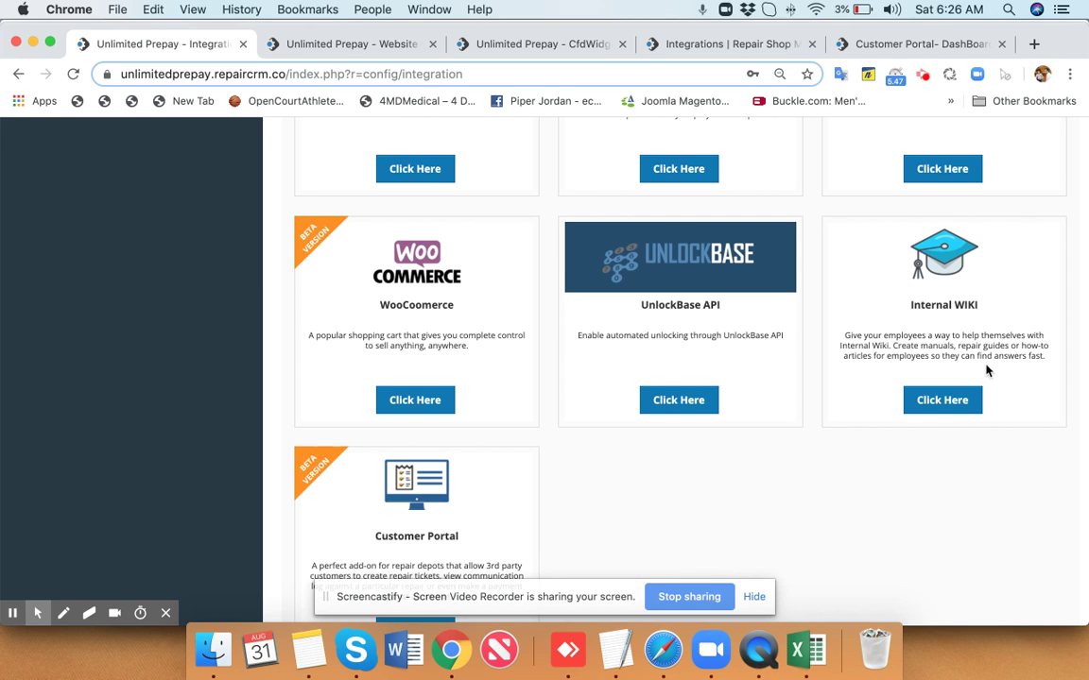
pyautogui.scroll(-1, 988, 326)
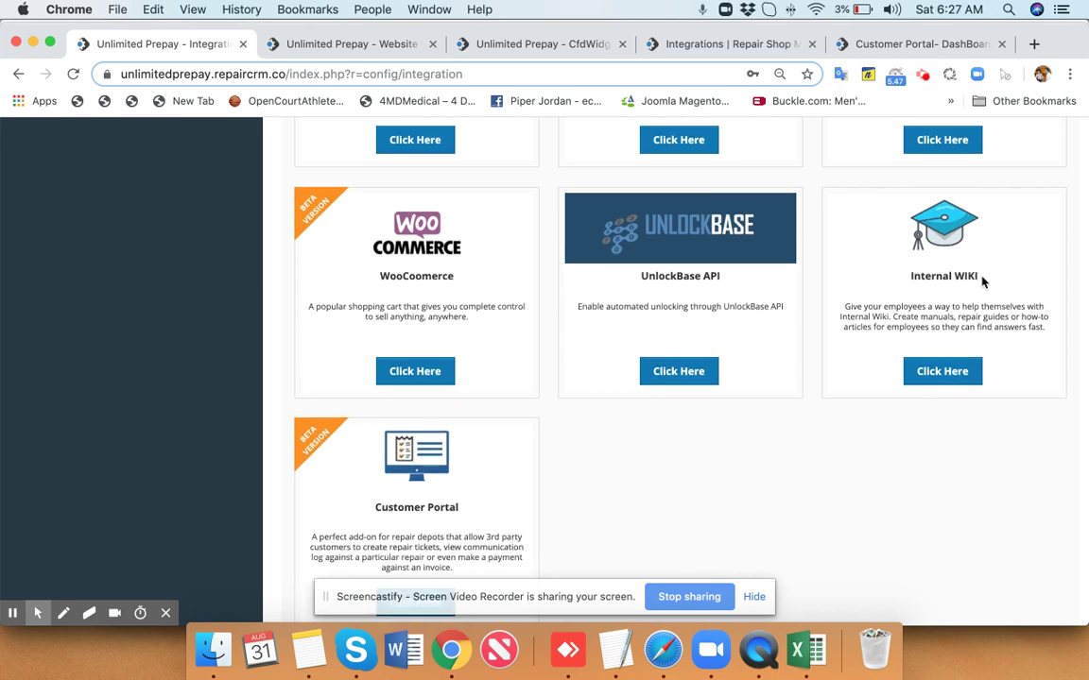
# Highlight the 'Internal WIKI' card title, then scroll to show the beta Customer Portal add-on.
pyautogui.moveTo(981, 276); pyautogui.dragTo(907, 275)
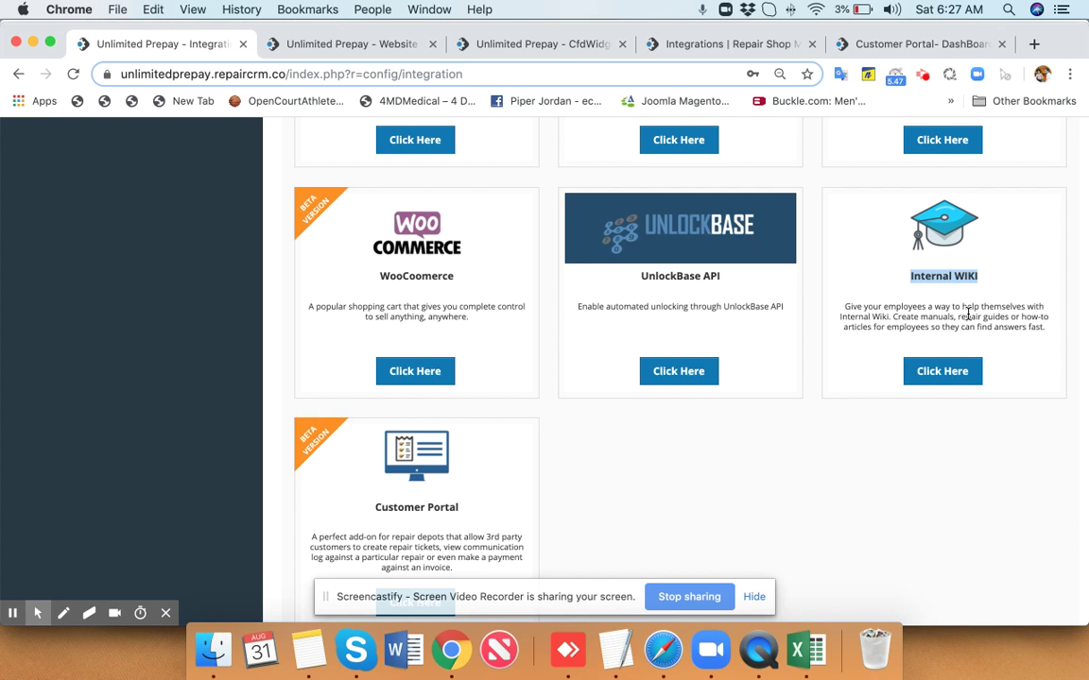
pyautogui.scroll(-2, 592, 459)
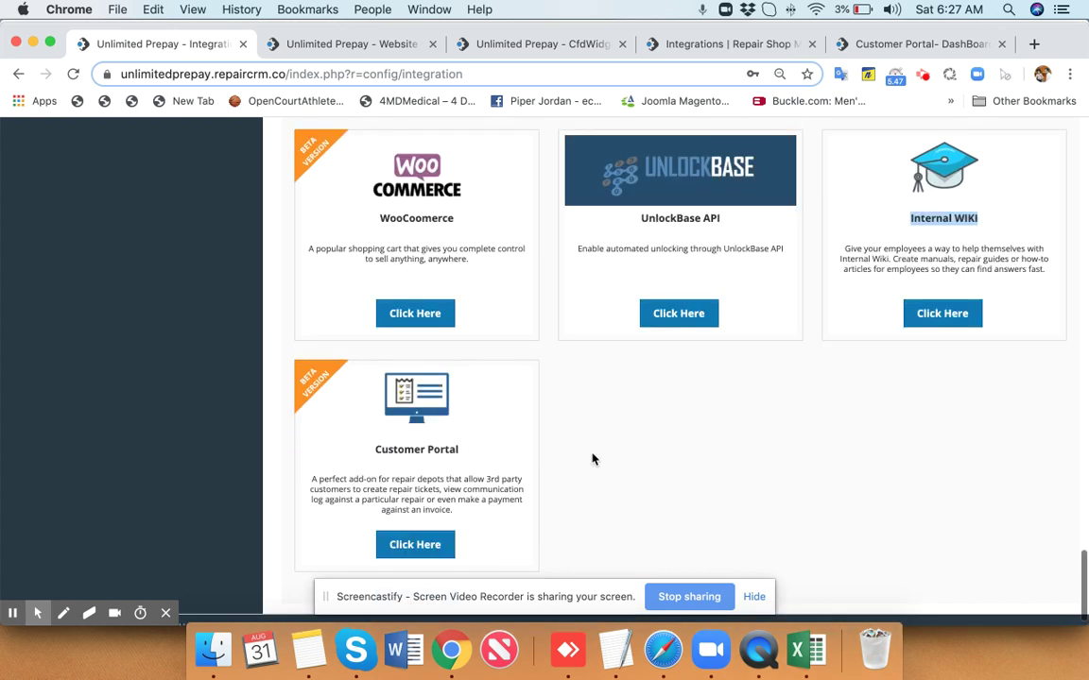
pyautogui.scroll(-1, 592, 458)
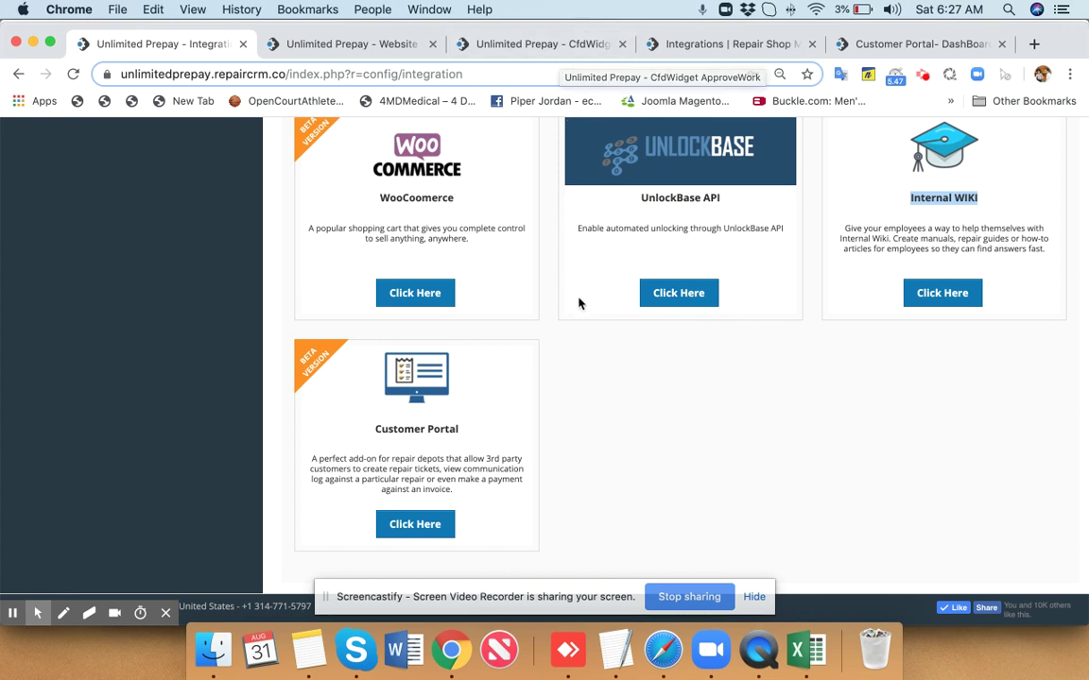
pyautogui.scroll(2, 578, 298)
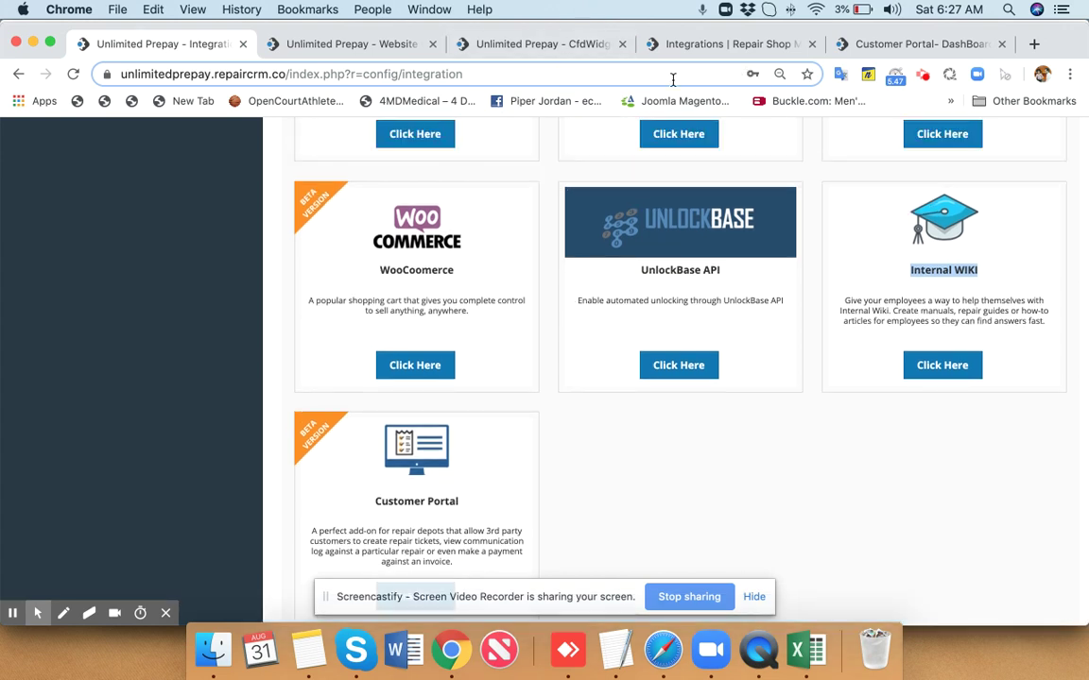
# Switch to the Website tab, then the Customer Portal tab, and open the portal's Tickets.
pyautogui.click(399, 55)
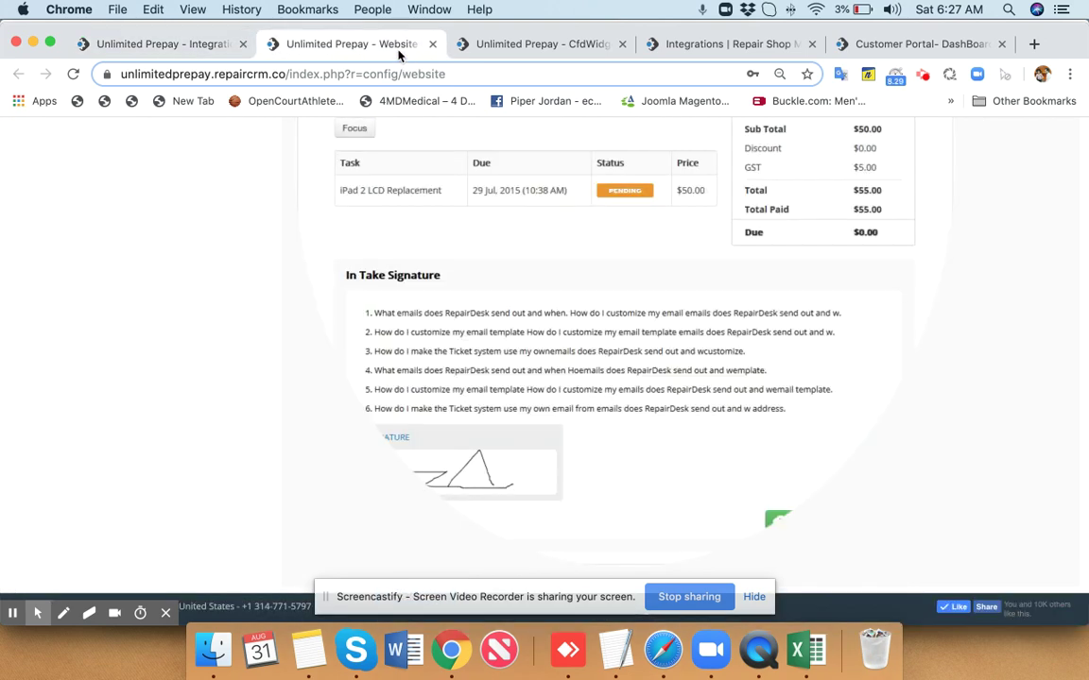
pyautogui.click(953, 43)
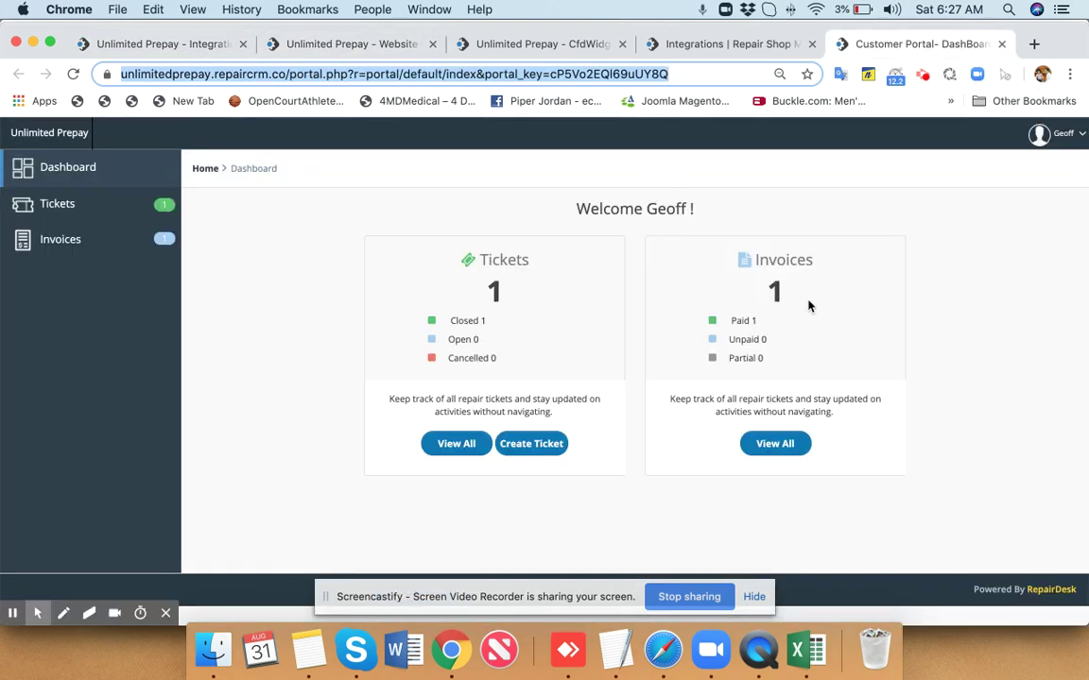
pyautogui.click(94, 223)
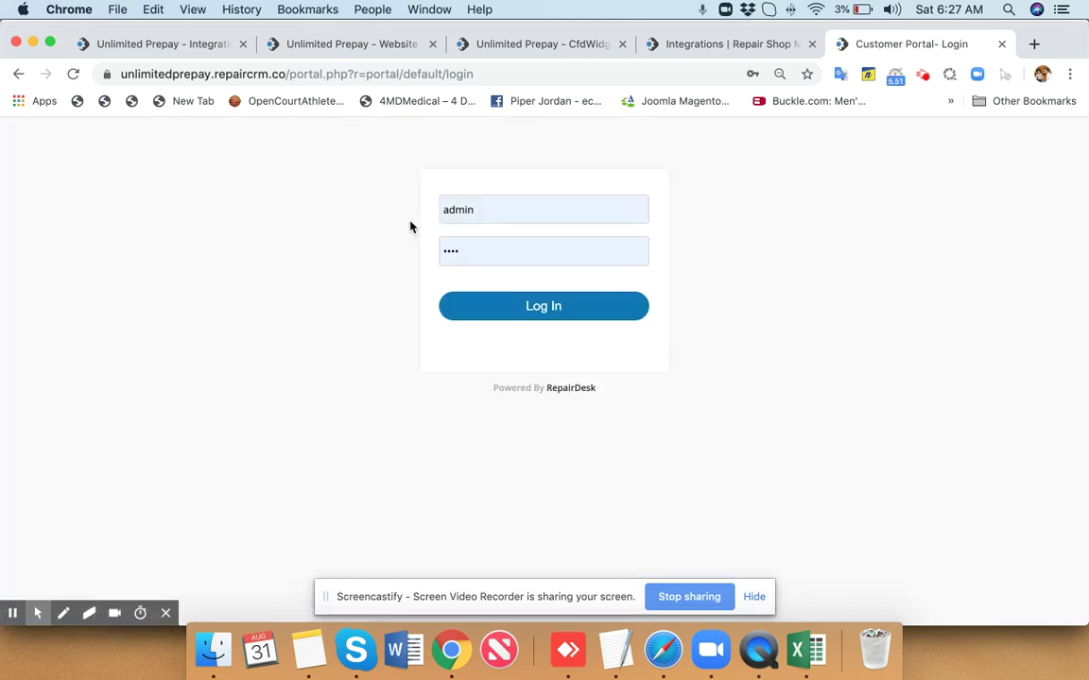
# Return to the first tab and open Customer > Manage Customer.
pyautogui.click(146, 43)
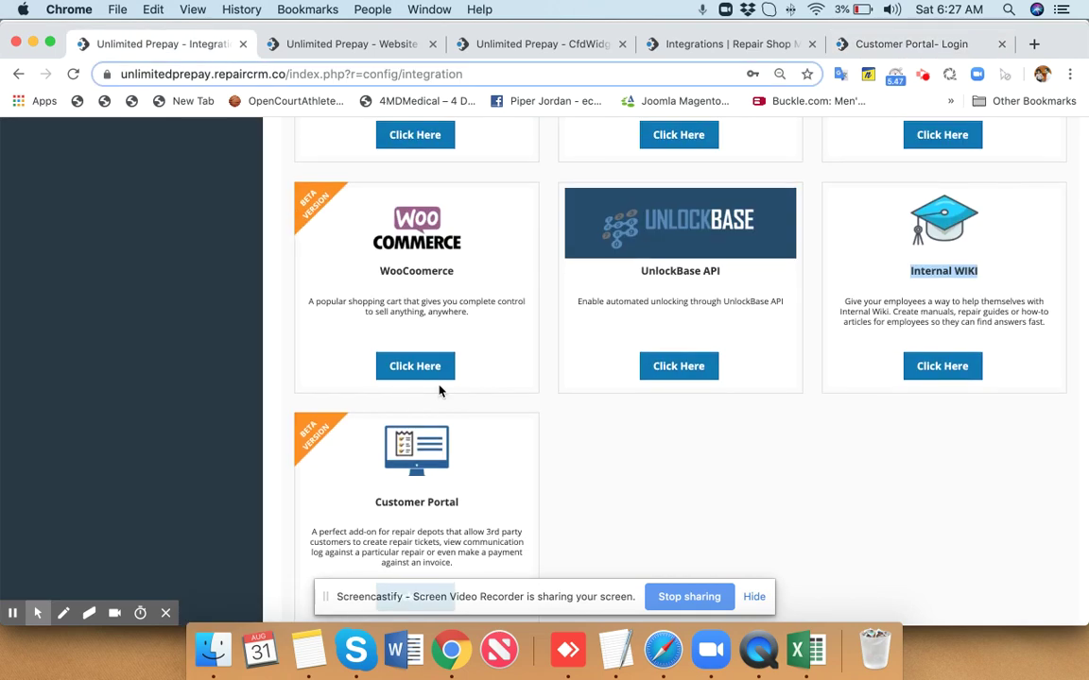
pyautogui.scroll(10, 440, 388)
pyautogui.moveTo(253, 135)
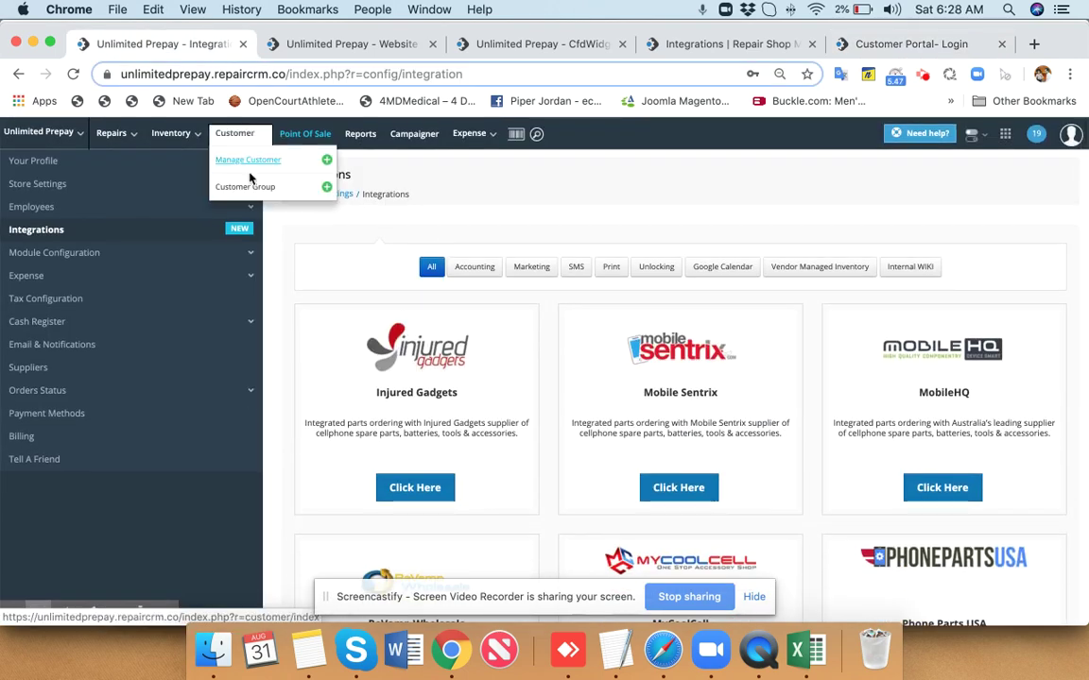
pyautogui.click(248, 163)
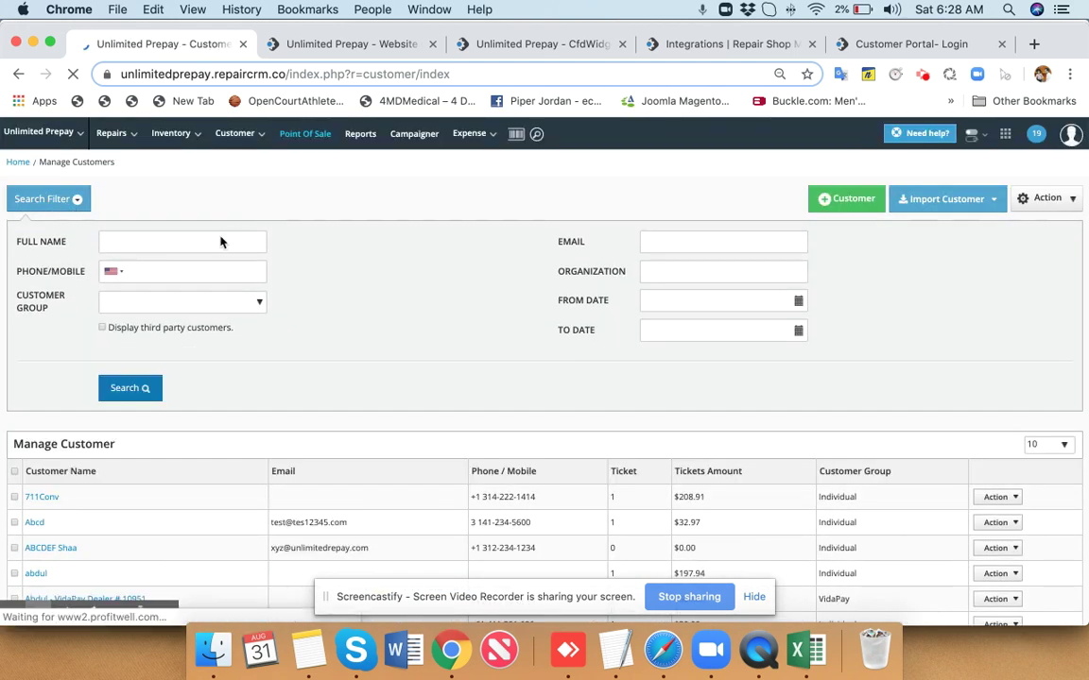
# Search customers by full name and open the matching customer's detail page.
pyautogui.click(179, 243)
pyautogui.write('geoff')
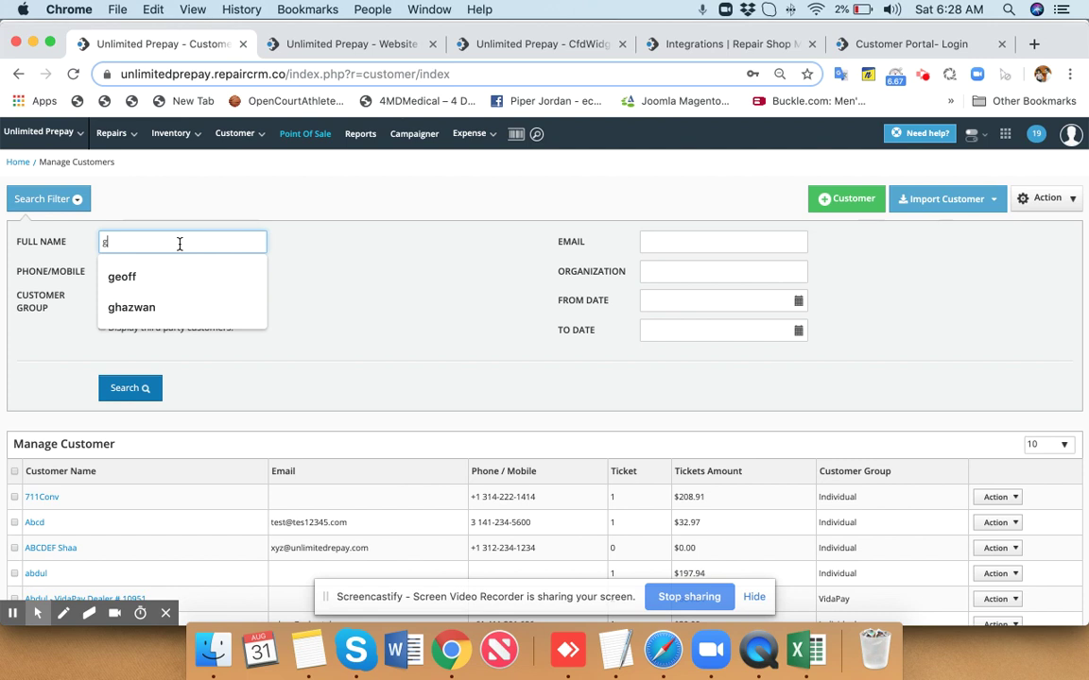
pyautogui.click(132, 389)
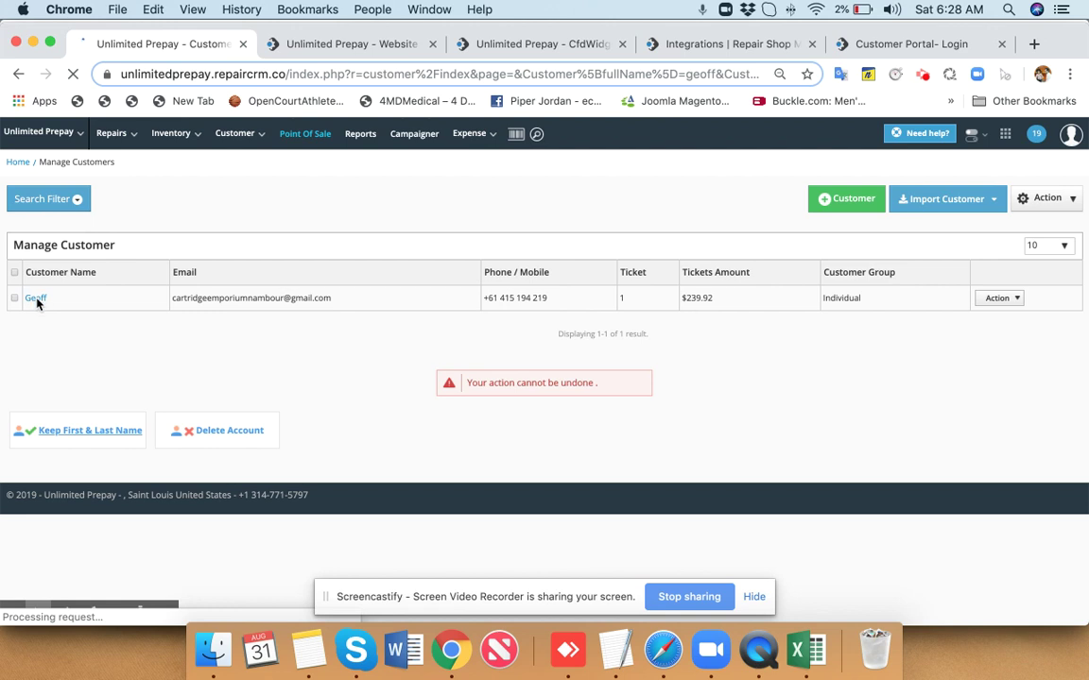
pyautogui.click(36, 299)
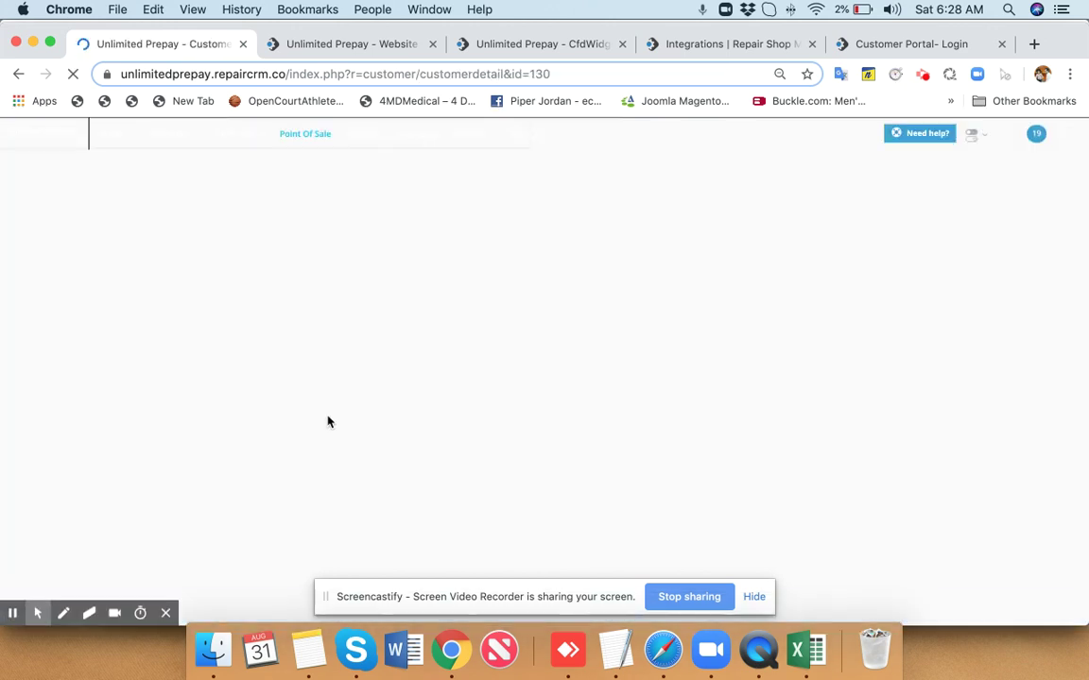
pyautogui.scroll(-10, 328, 421)
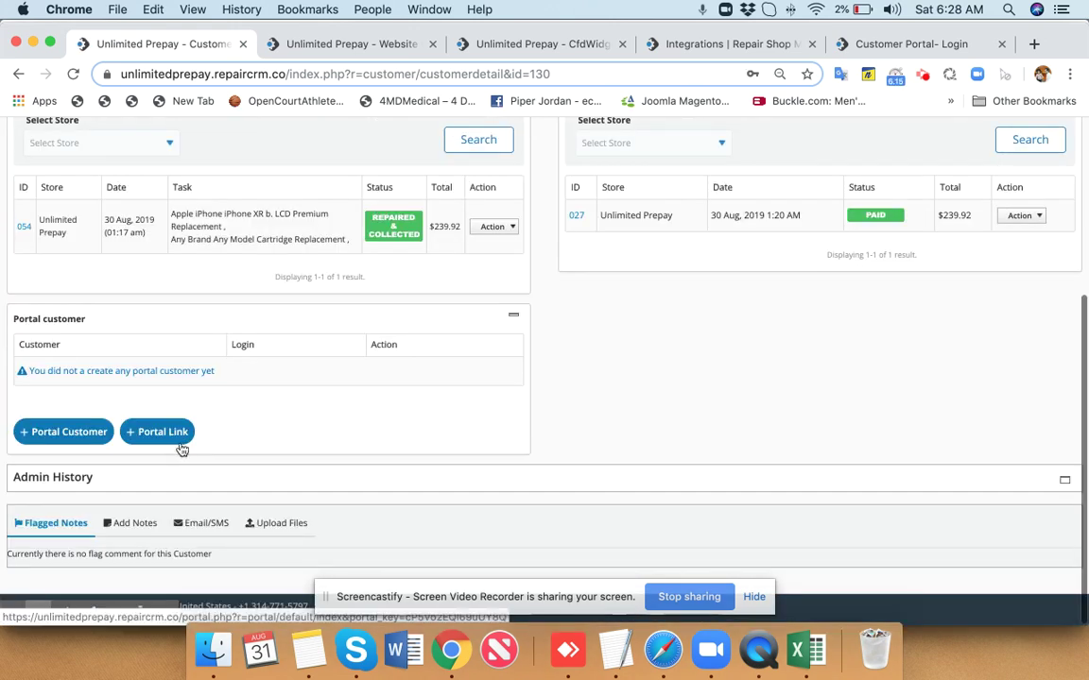
# In the customer's portal tickets, start a new repair ticket with an HP desktop model as device.
pyautogui.click(163, 427)
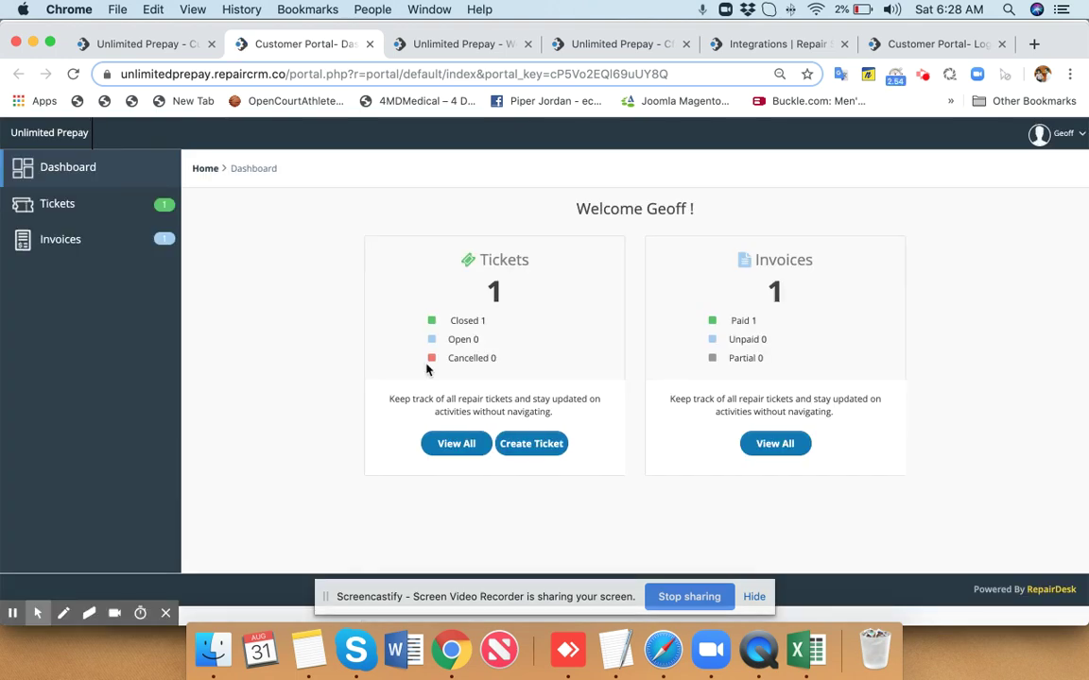
pyautogui.click(81, 211)
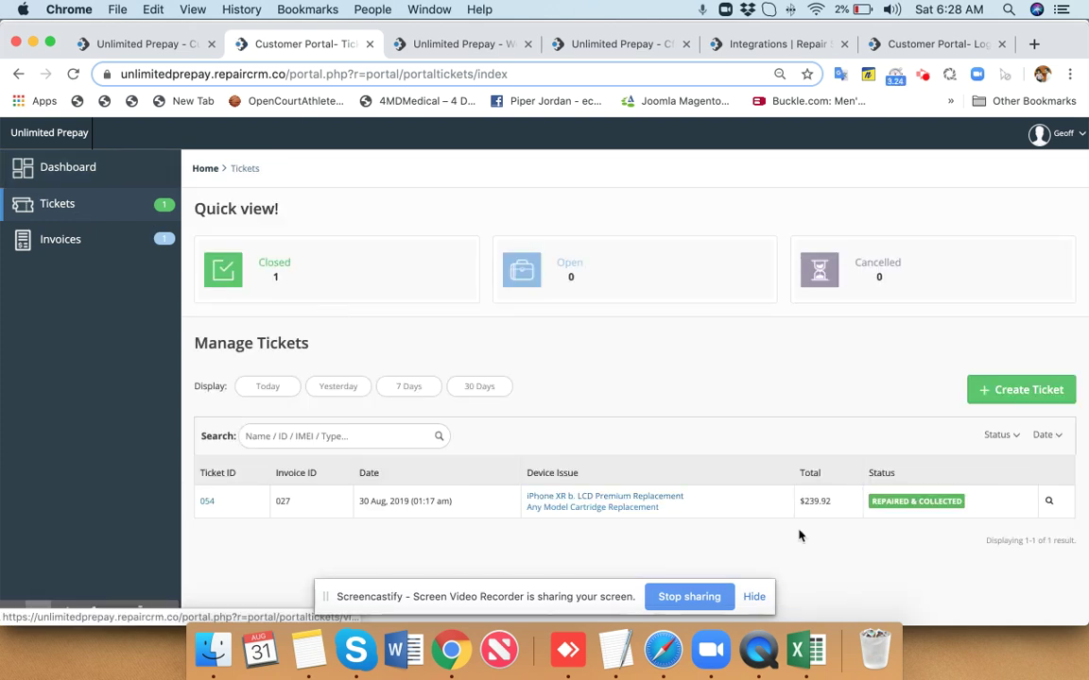
pyautogui.click(1021, 404)
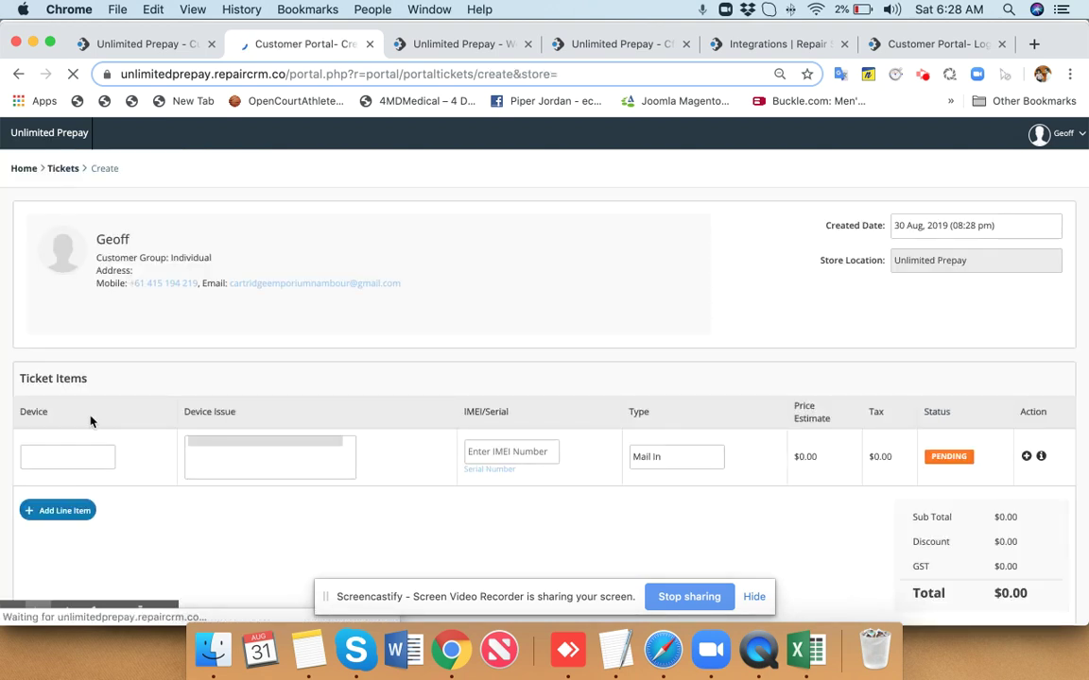
pyautogui.click(92, 462)
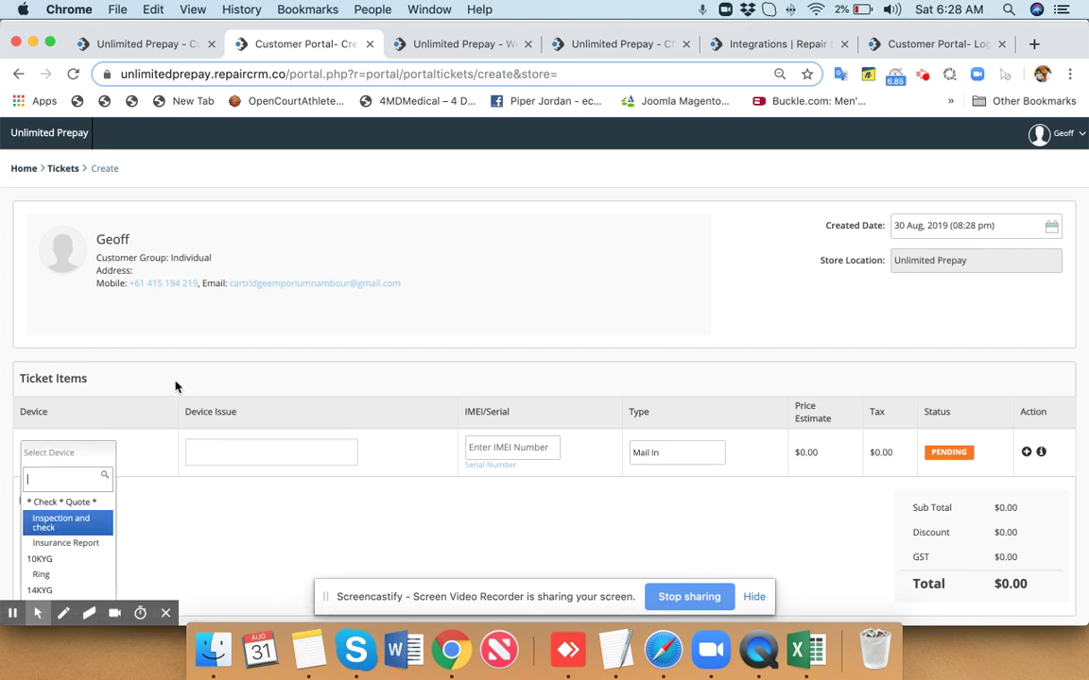
pyautogui.scroll(-2, 175, 384)
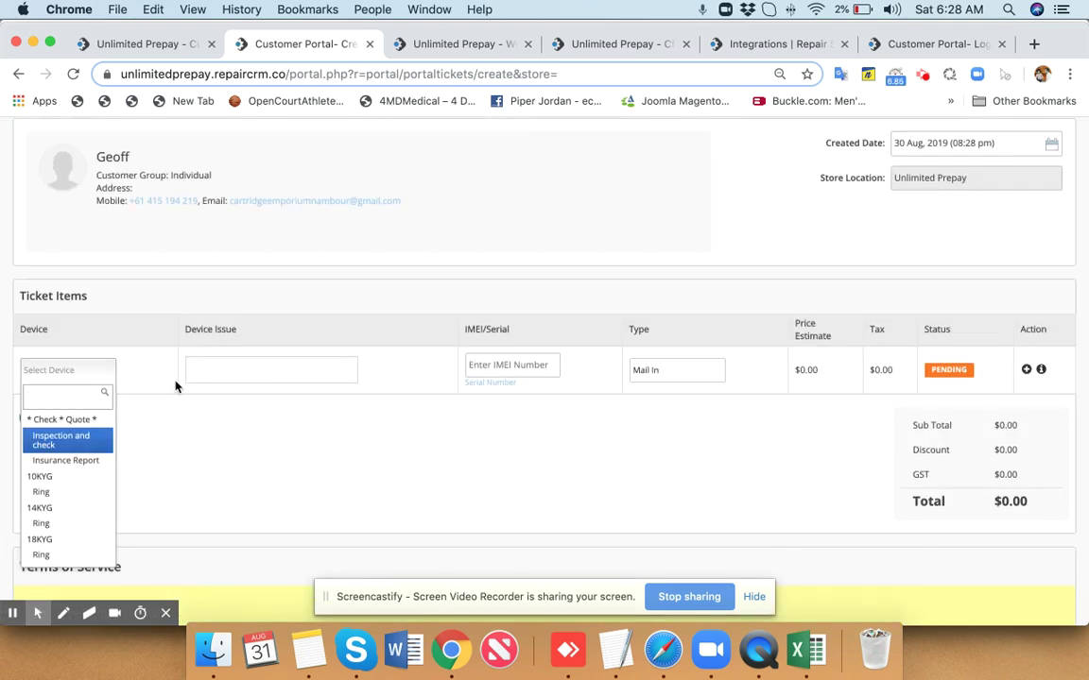
pyautogui.write('desk')
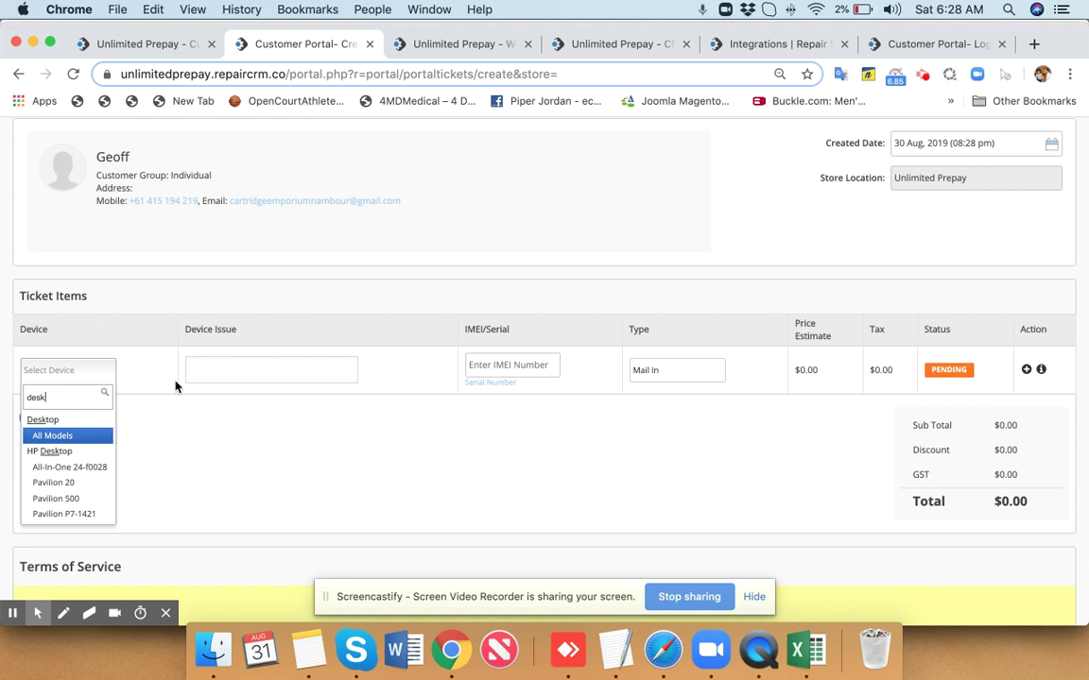
pyautogui.press('Down')
pyautogui.press('Down')
pyautogui.press('Up')
pyautogui.press('Return')
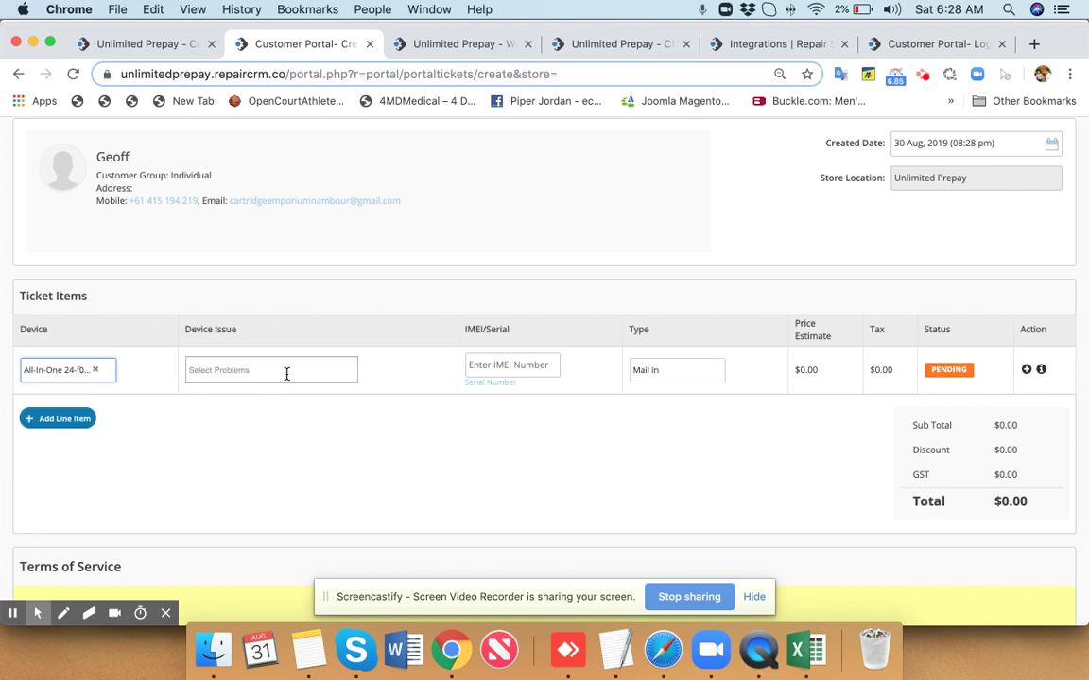
pyautogui.scroll(-2, 626, 448)
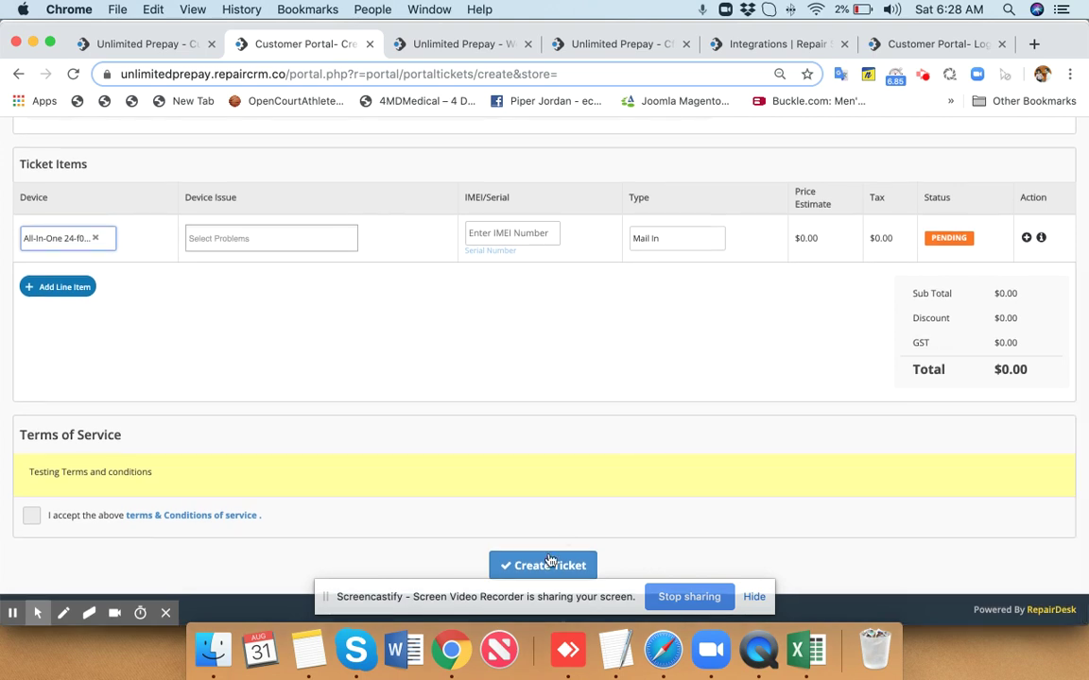
pyautogui.scroll(4, 512, 400)
pyautogui.scroll(-1, 512, 399)
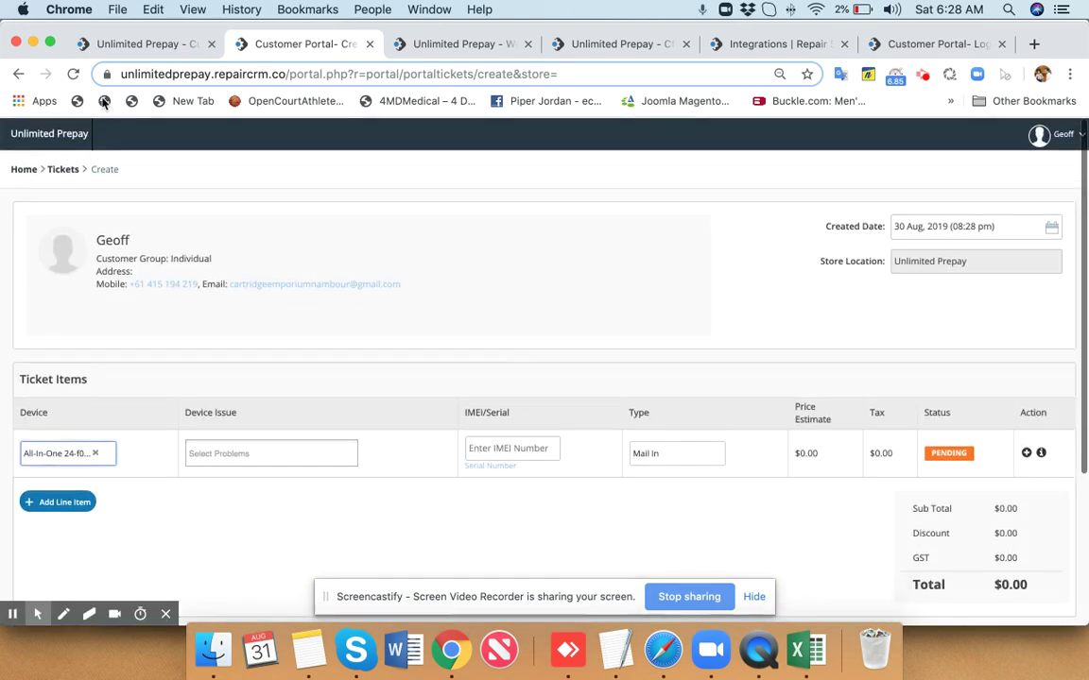
# Check paid invoice 027 under the portal's Invoices, then switch back to the admin customer record.
pyautogui.click(24, 170)
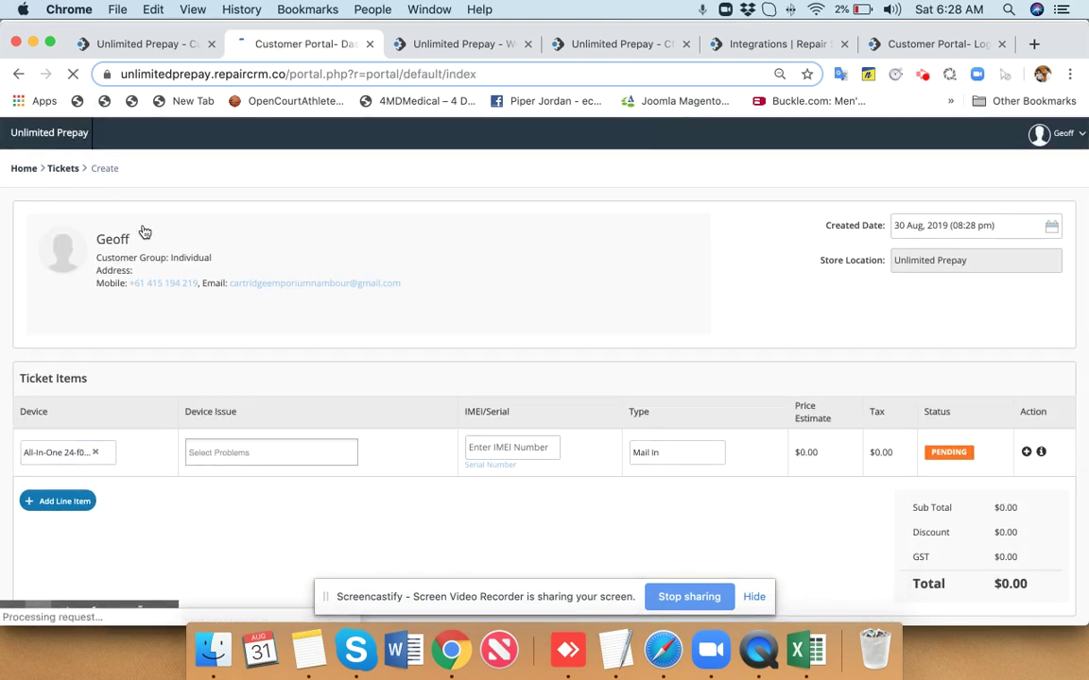
pyautogui.click(95, 245)
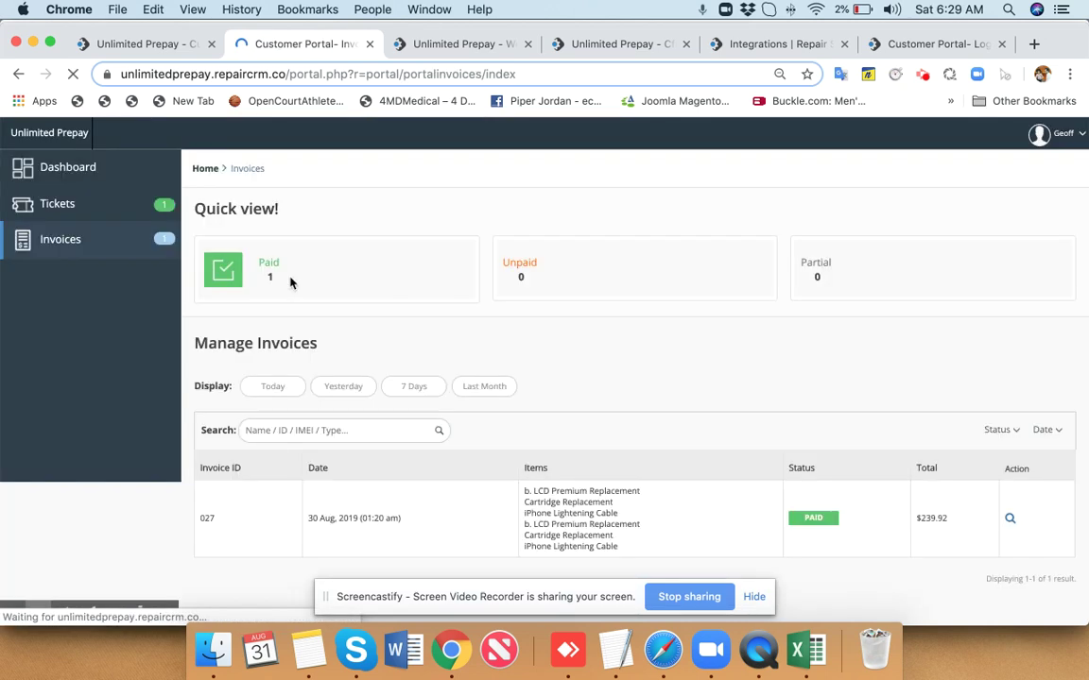
pyautogui.scroll(-1, 768, 440)
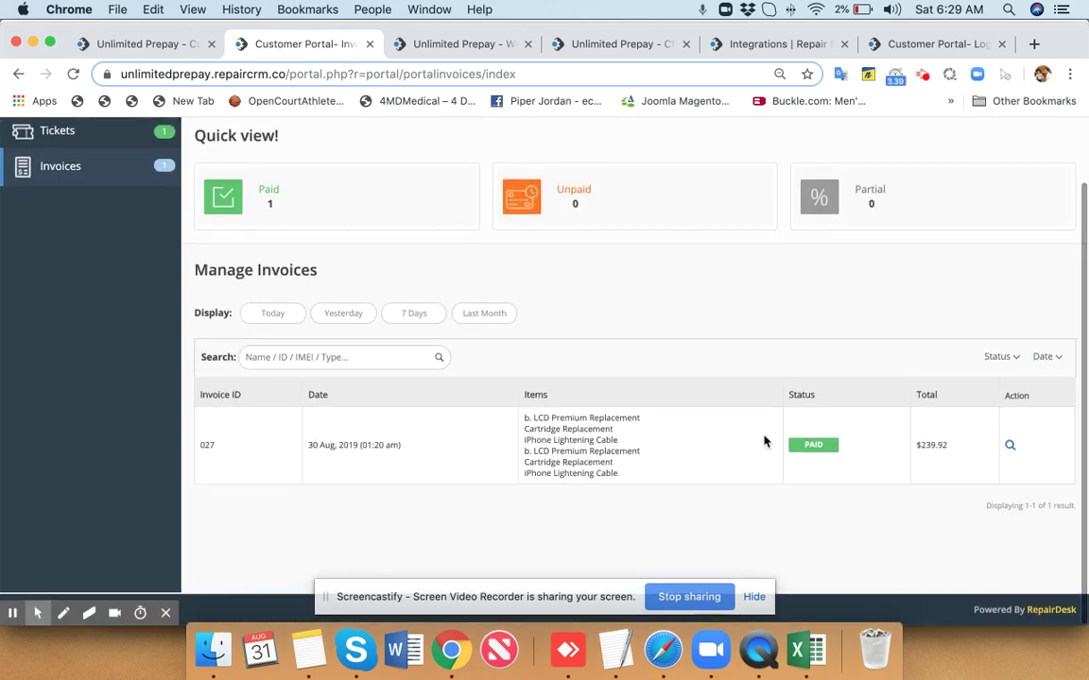
pyautogui.click(184, 44)
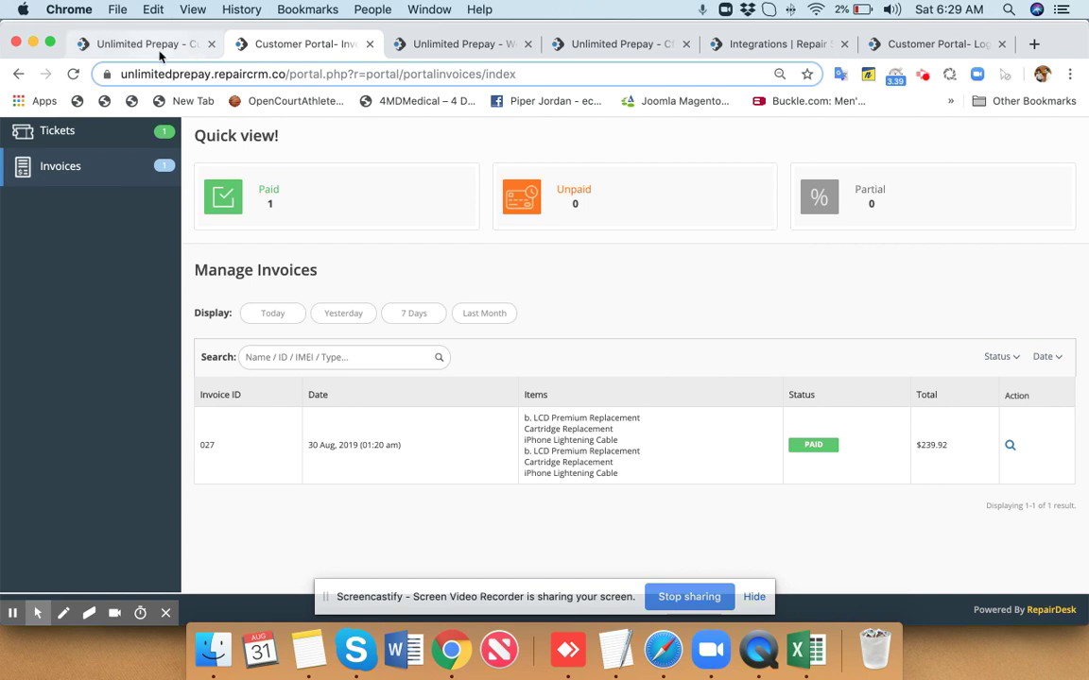
pyautogui.scroll(5, 443, 270)
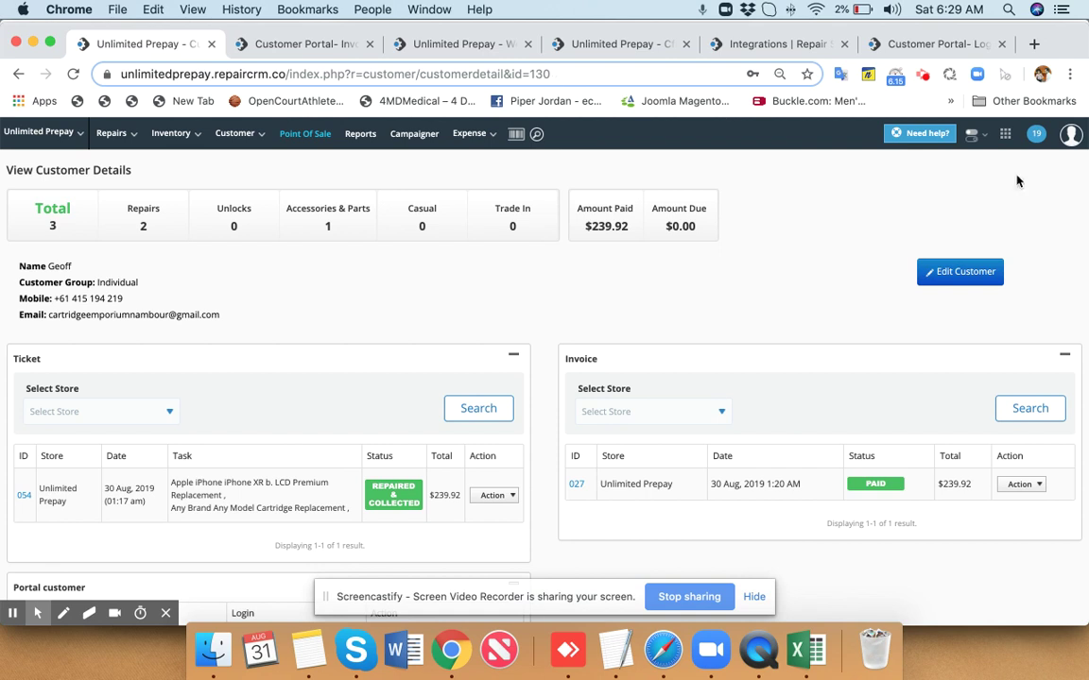
pyautogui.click(1005, 133)
# Go to Integrations settings > Employees > Manage Roles and open the Technician role's permissions.
pyautogui.click(1008, 174)
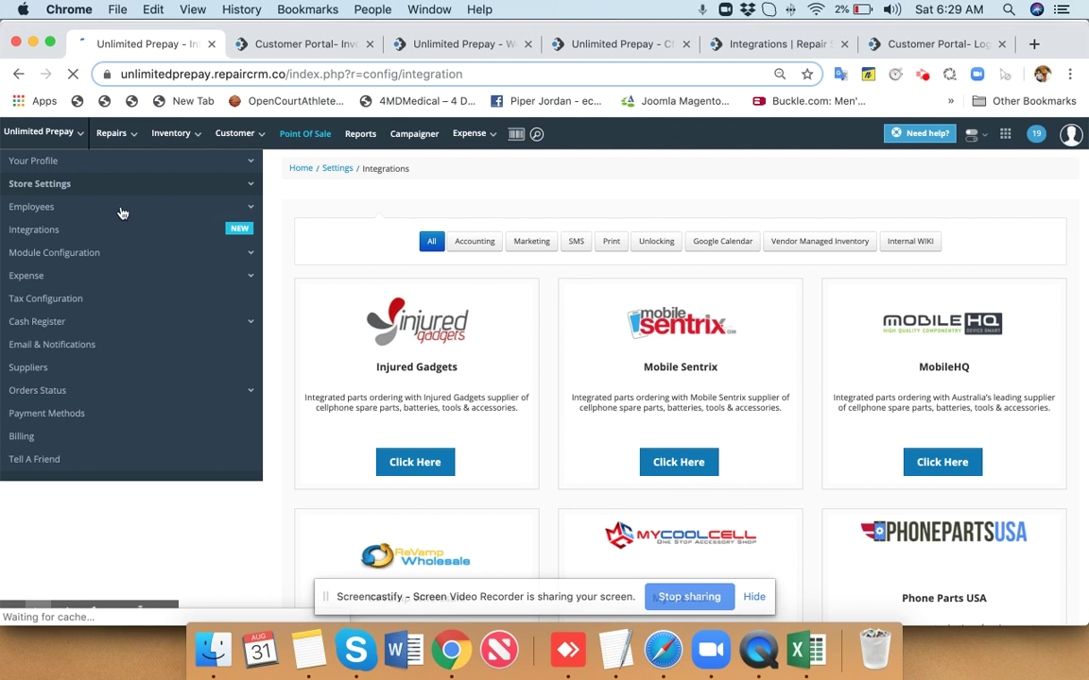
pyautogui.click(122, 212)
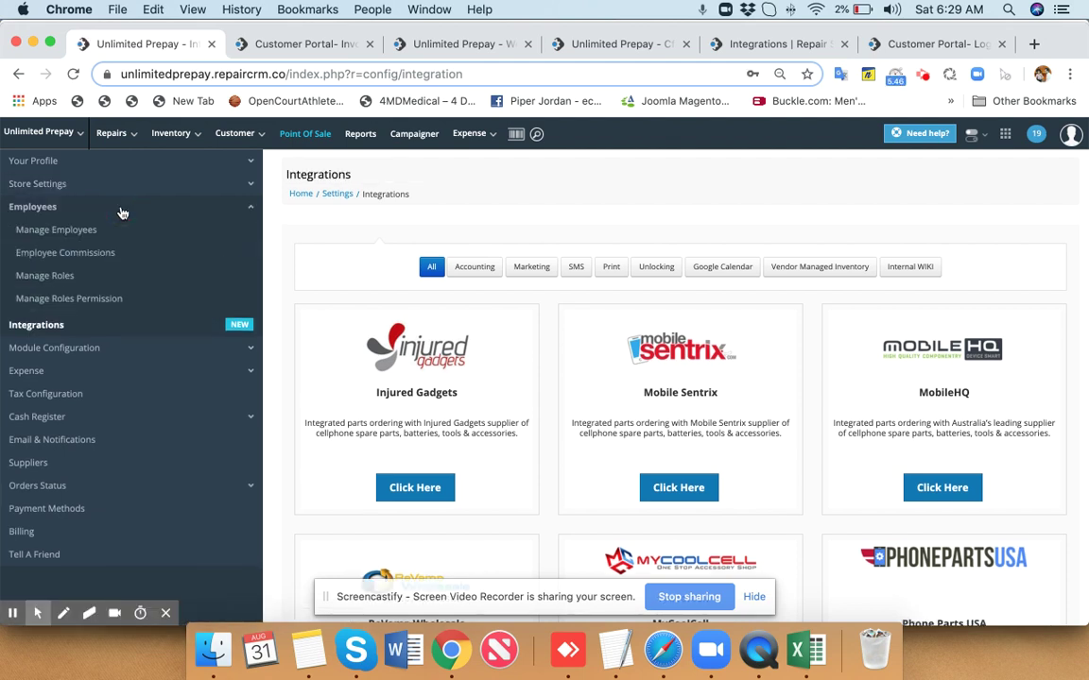
pyautogui.click(98, 275)
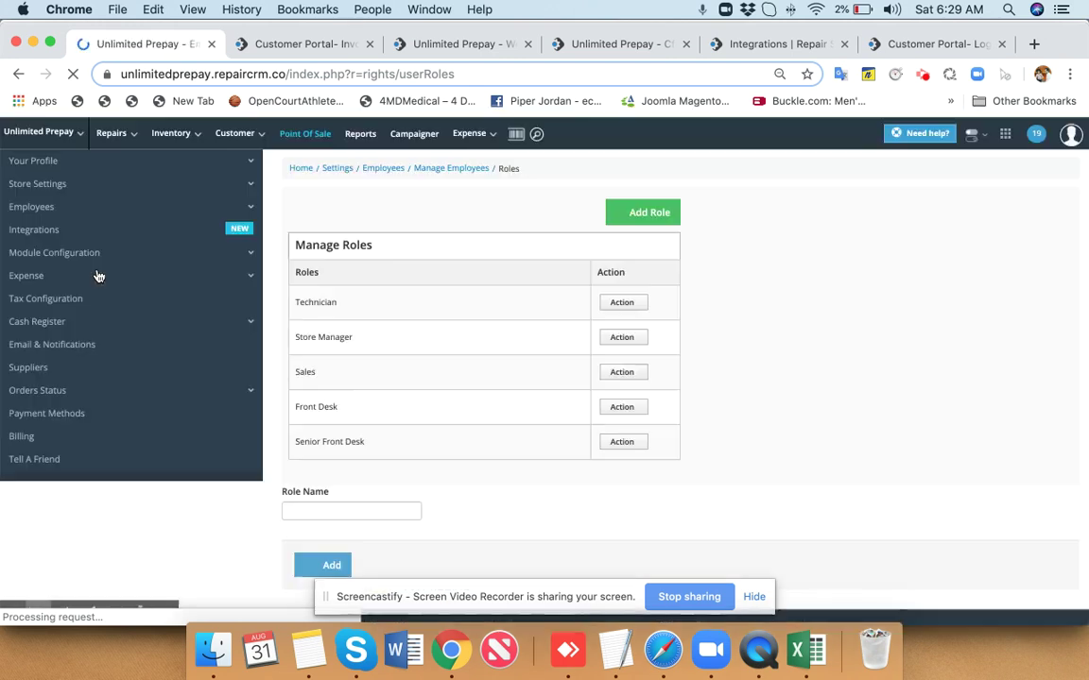
pyautogui.doubleClick(620, 295)
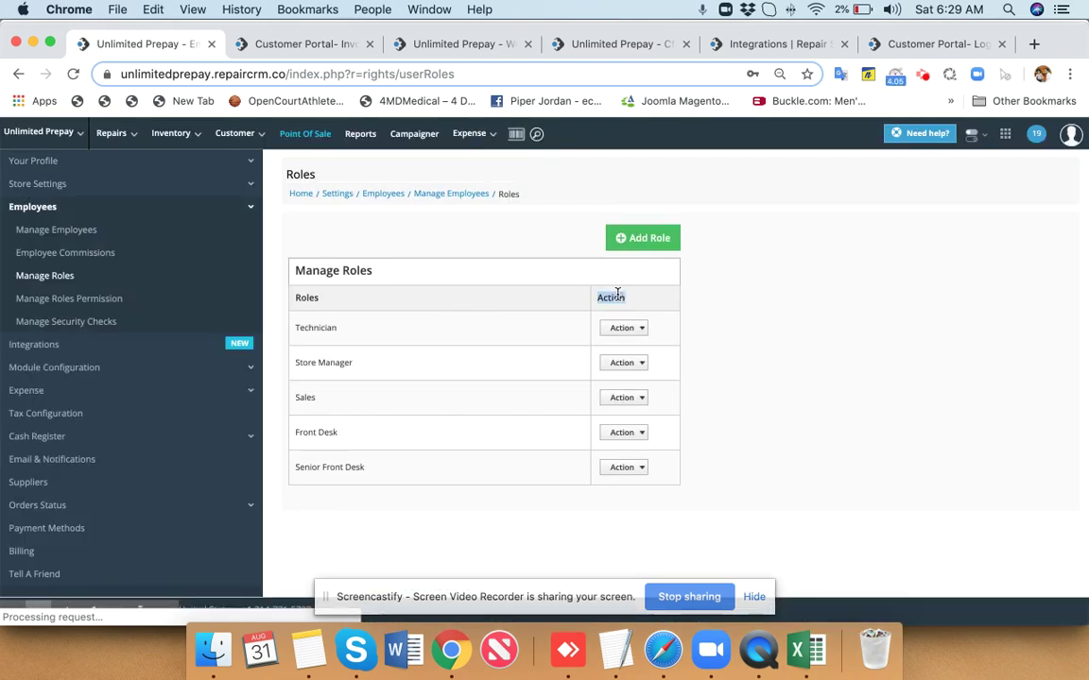
pyautogui.click(619, 330)
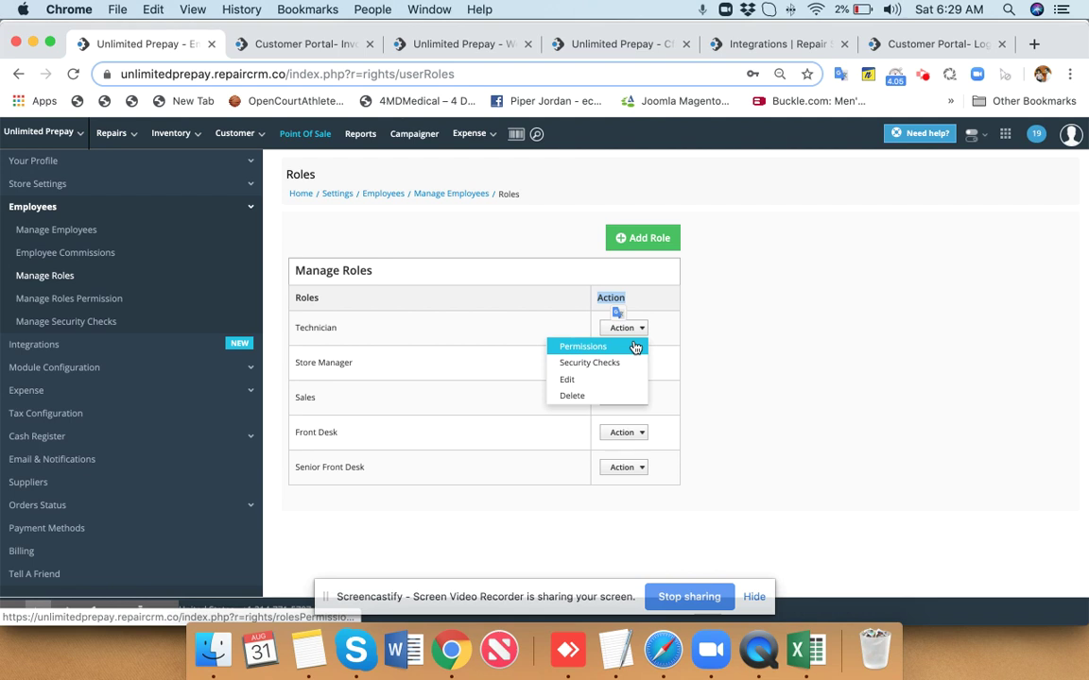
pyautogui.click(634, 347)
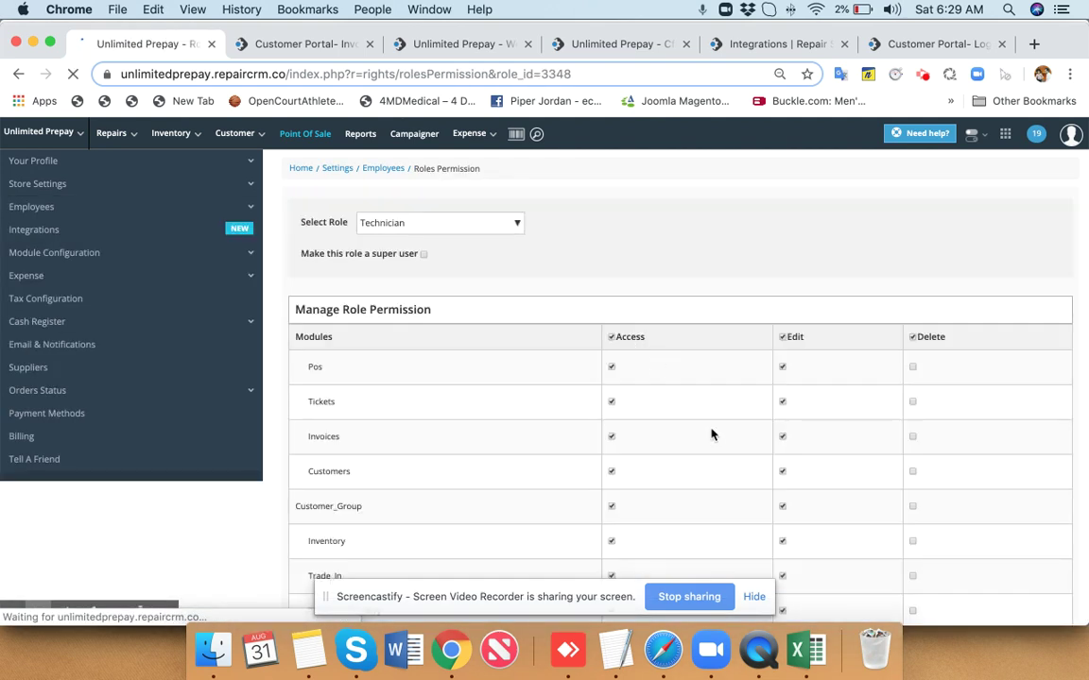
# Review the Technician permissions, expanding Pos, then open Tax Configuration (Sales Tax 10%, Tax Exempt 0%).
pyautogui.scroll(-10, 713, 436)
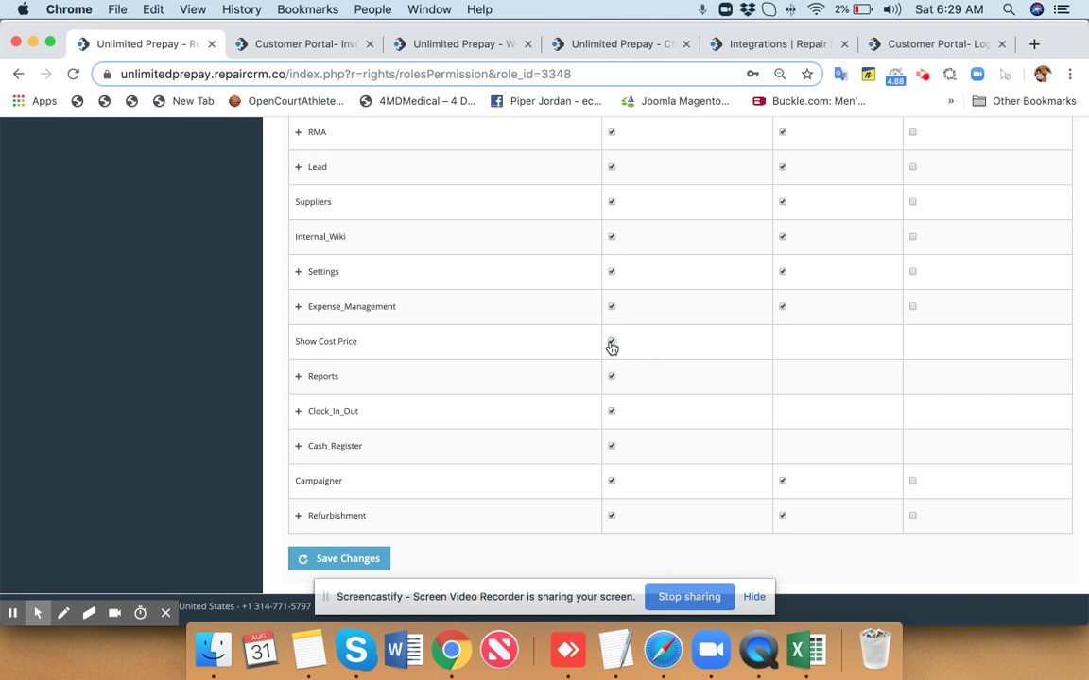
pyautogui.scroll(3, 632, 371)
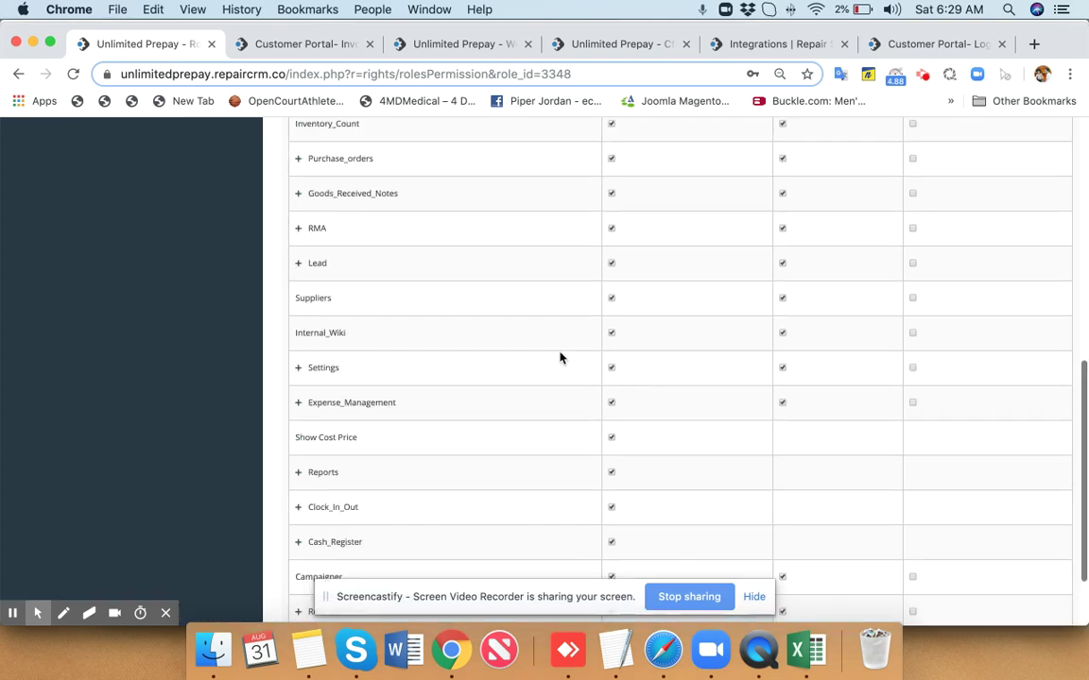
pyautogui.scroll(10, 498, 316)
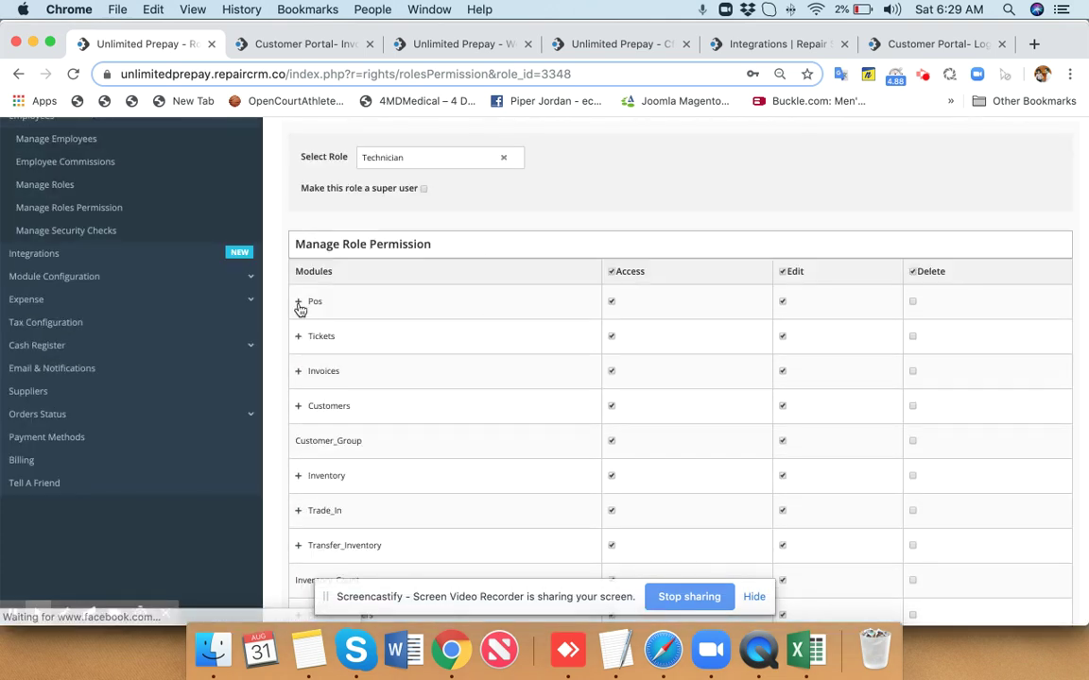
pyautogui.click(298, 304)
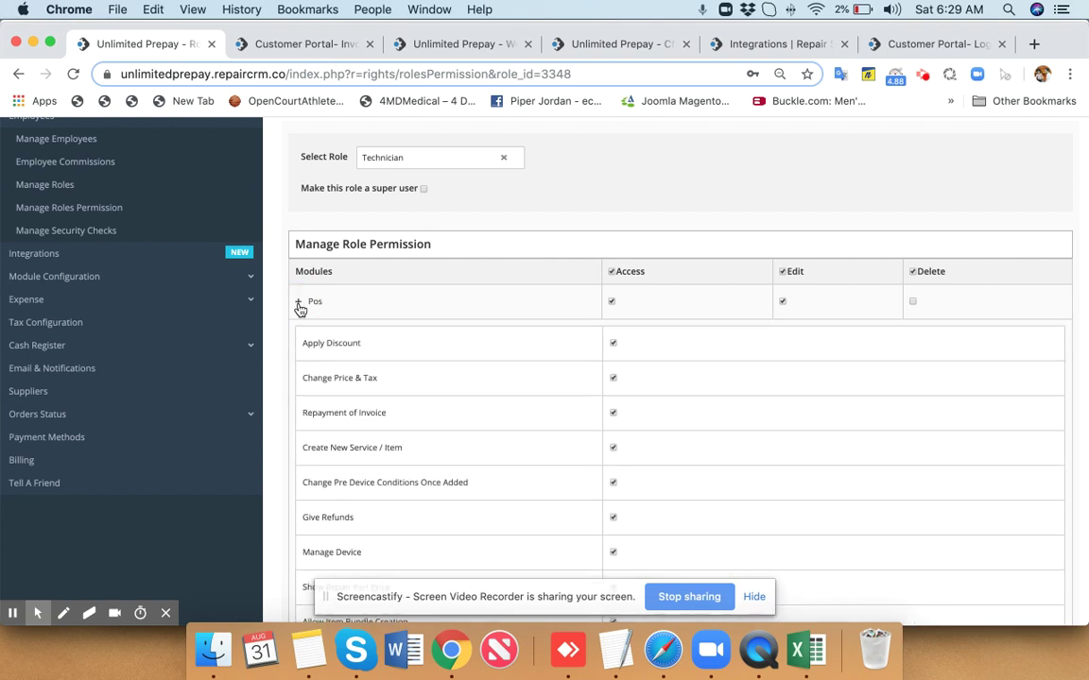
pyautogui.click(299, 304)
pyautogui.scroll(2, 299, 309)
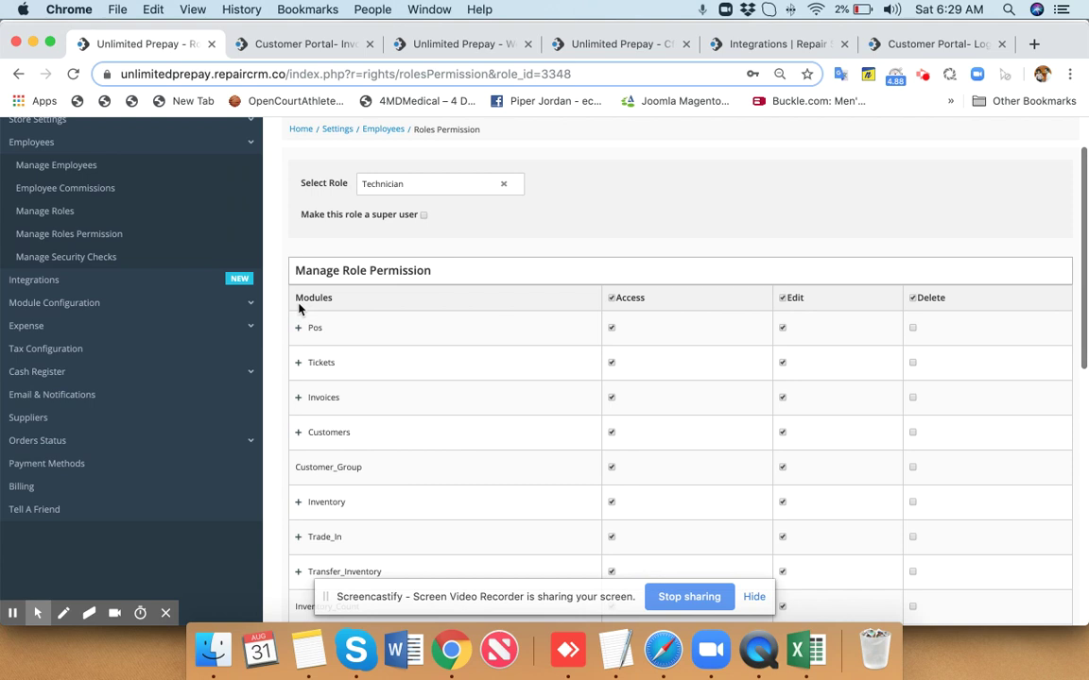
pyautogui.click(155, 367)
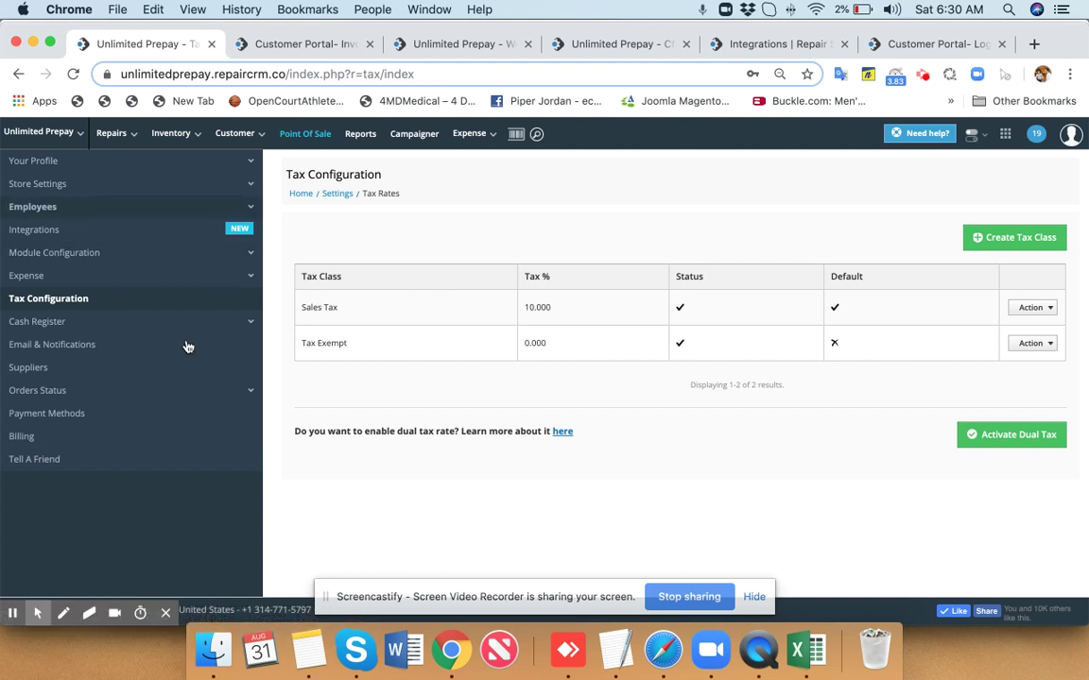
# Compare the Lite $35, Professional $70 and Advance $350 plans, then open the Knowledge Base.
pyautogui.click(128, 441)
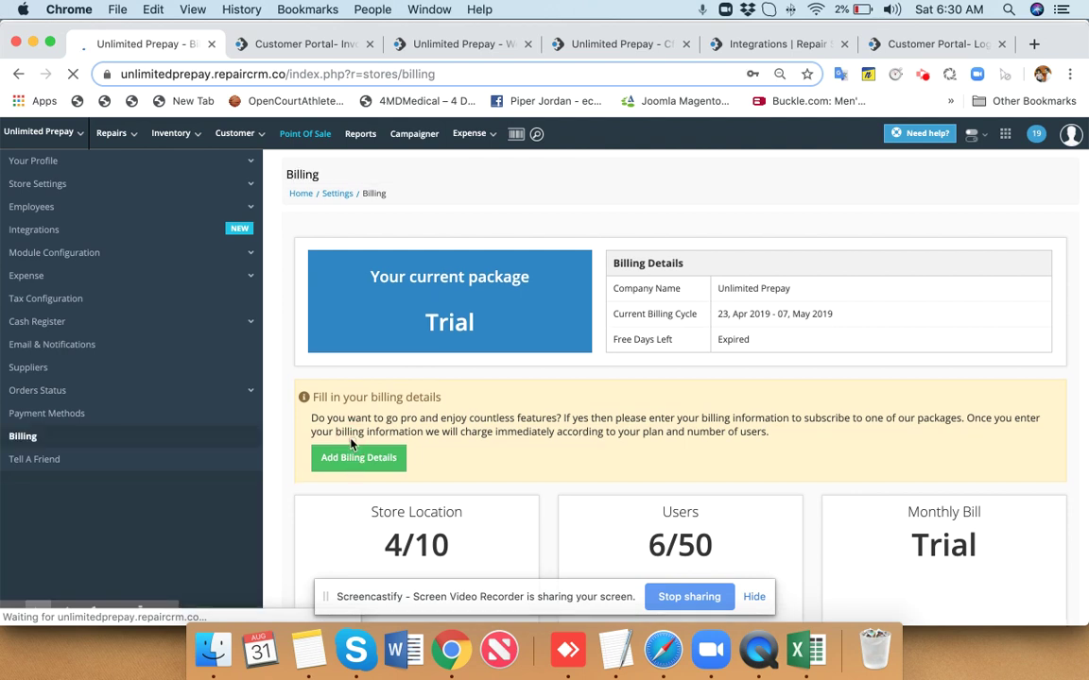
pyautogui.click(347, 471)
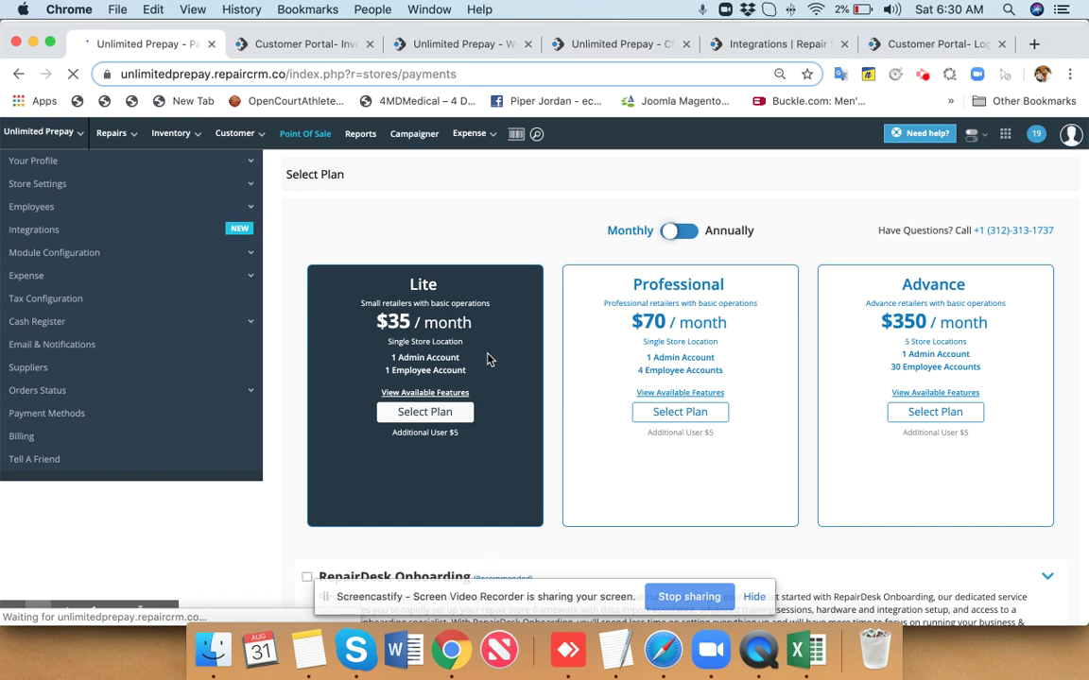
pyautogui.scroll(-3, 489, 359)
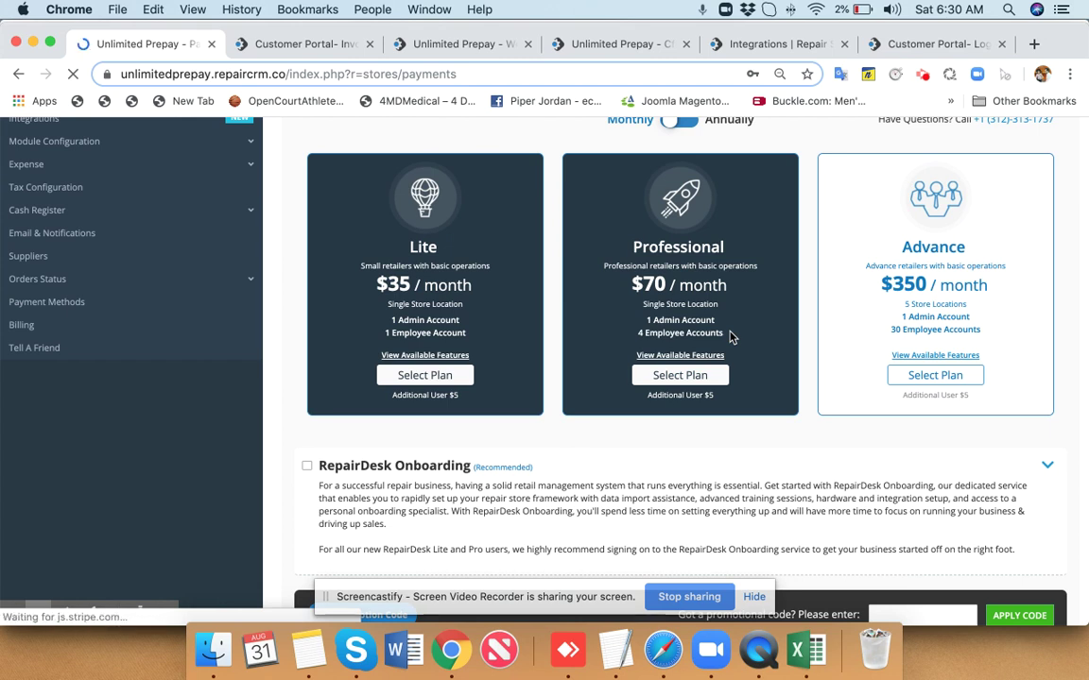
pyautogui.scroll(5, 728, 335)
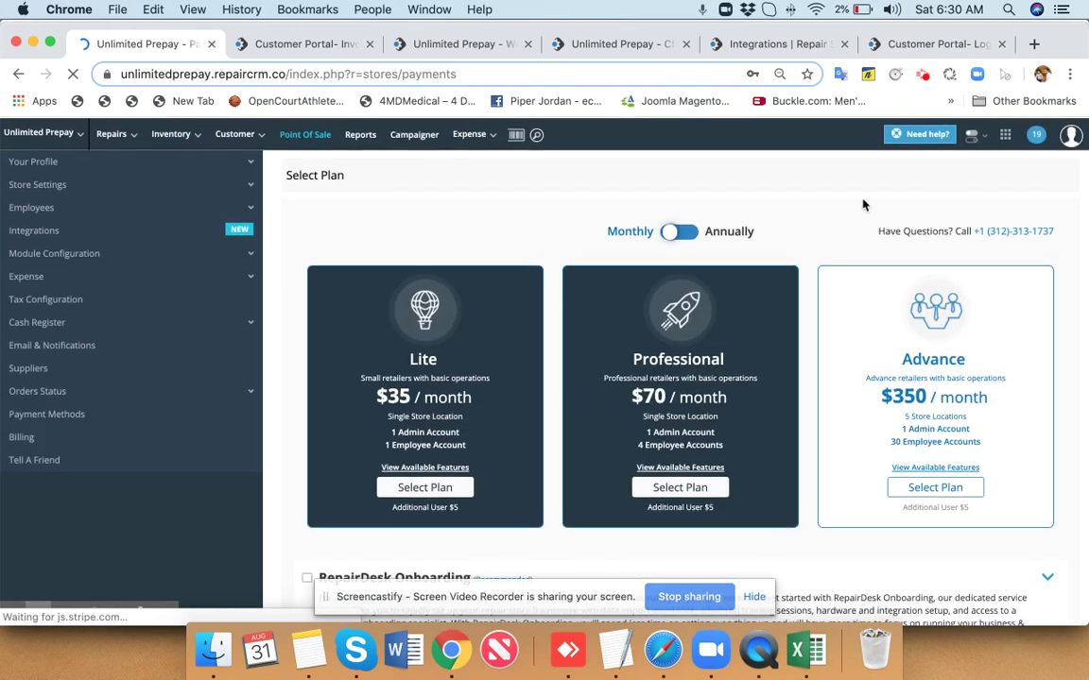
pyautogui.click(1071, 134)
pyautogui.click(800, 210)
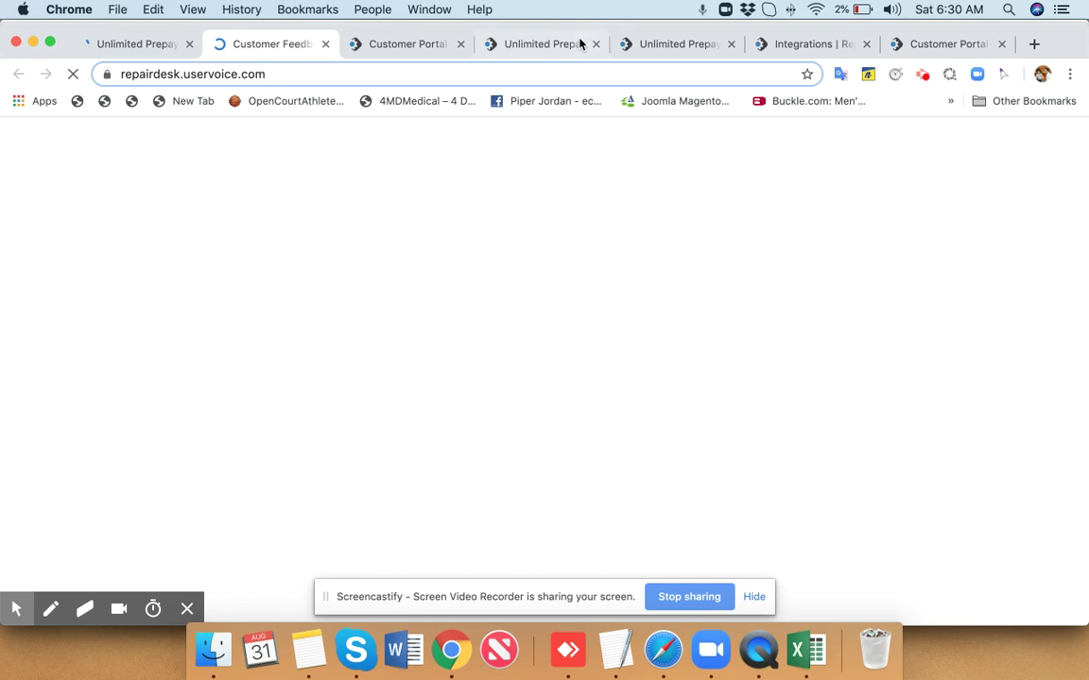
# Cycle the open tabs to the Integrations web page, open its live chat, then view Customer Feedback.
pyautogui.click(425, 54)
pyautogui.click(530, 44)
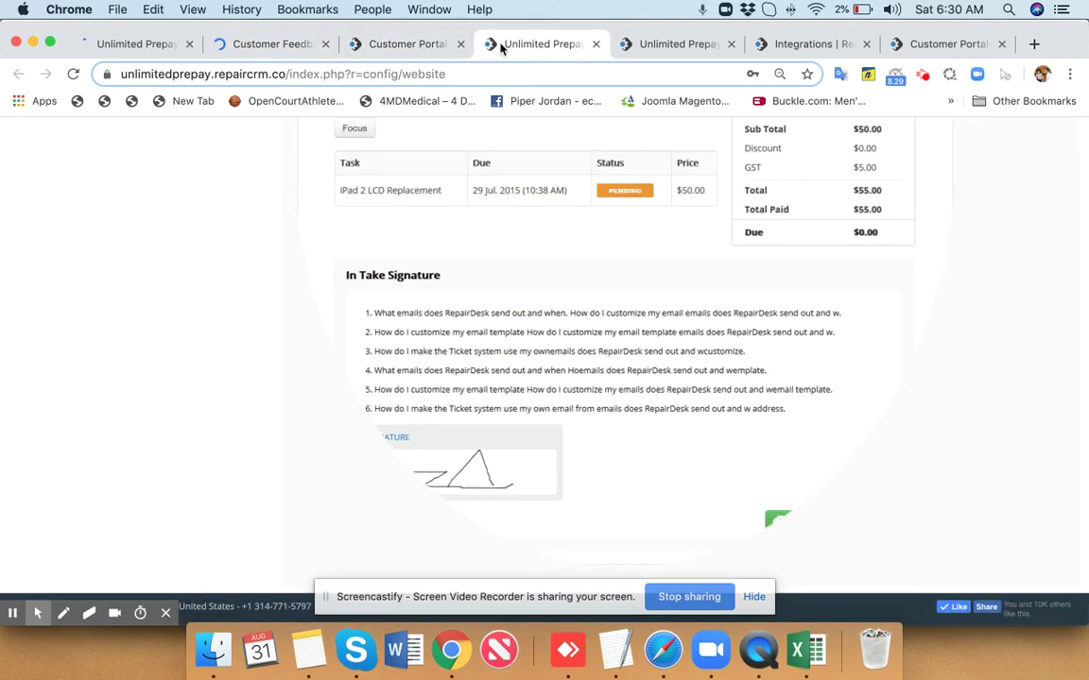
pyautogui.click(673, 44)
pyautogui.click(914, 47)
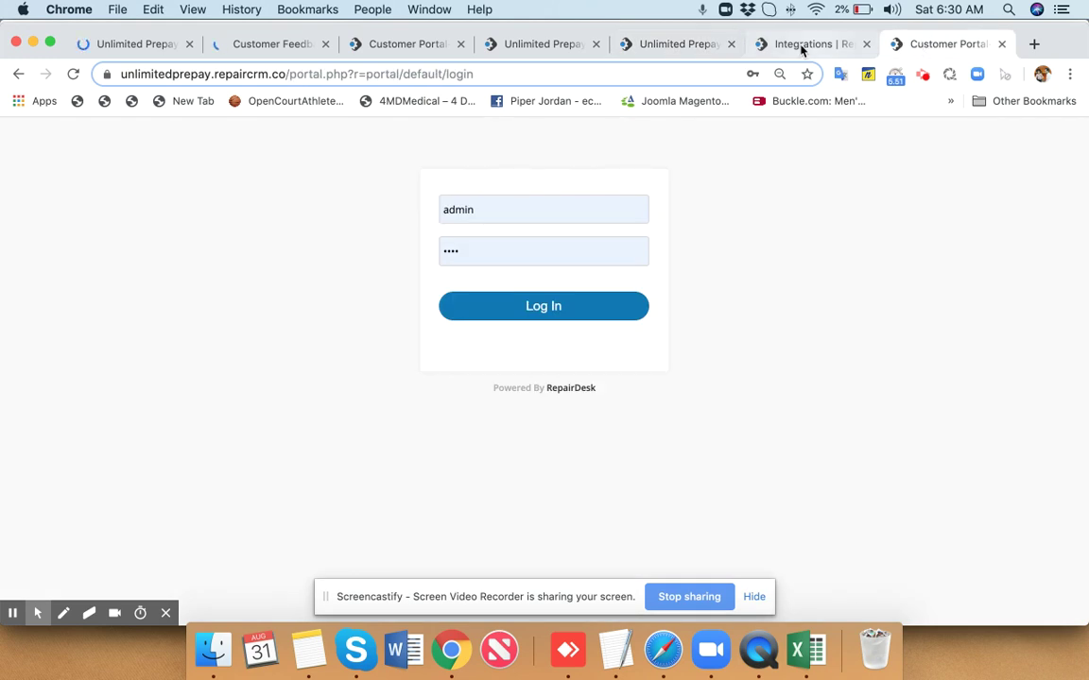
pyautogui.click(801, 46)
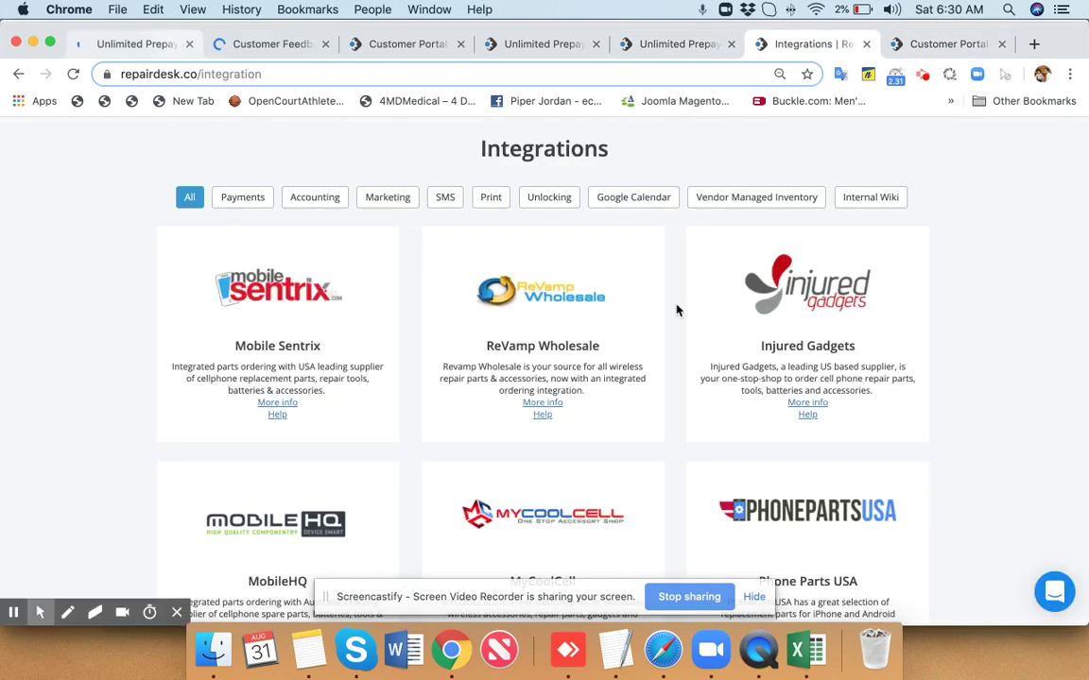
pyautogui.click(1057, 595)
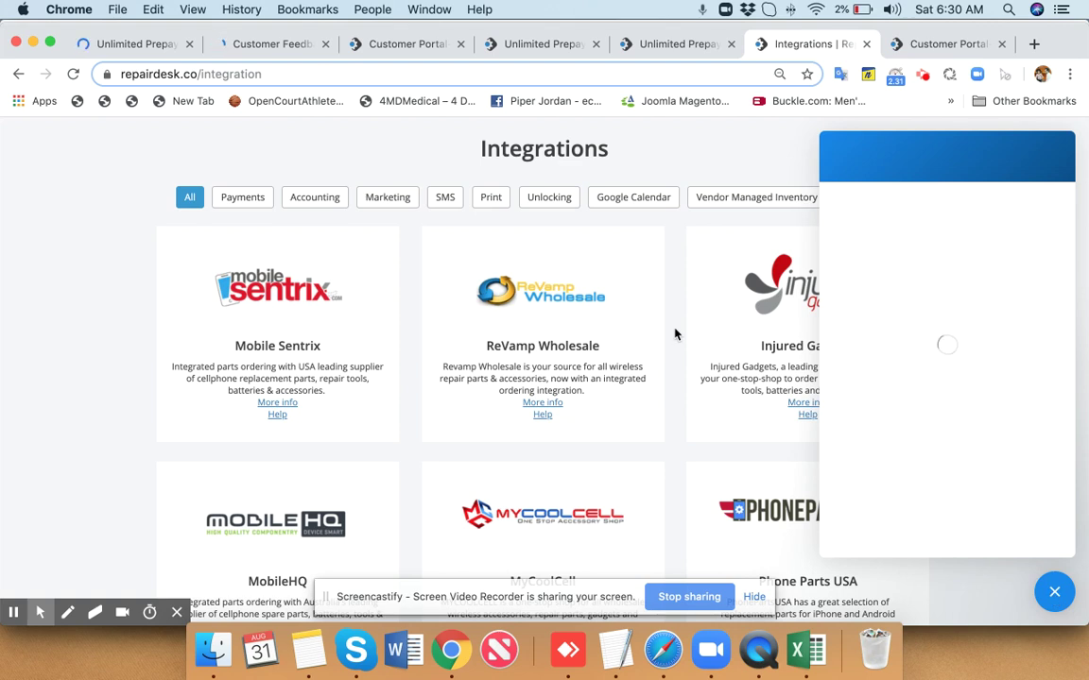
pyautogui.click(284, 45)
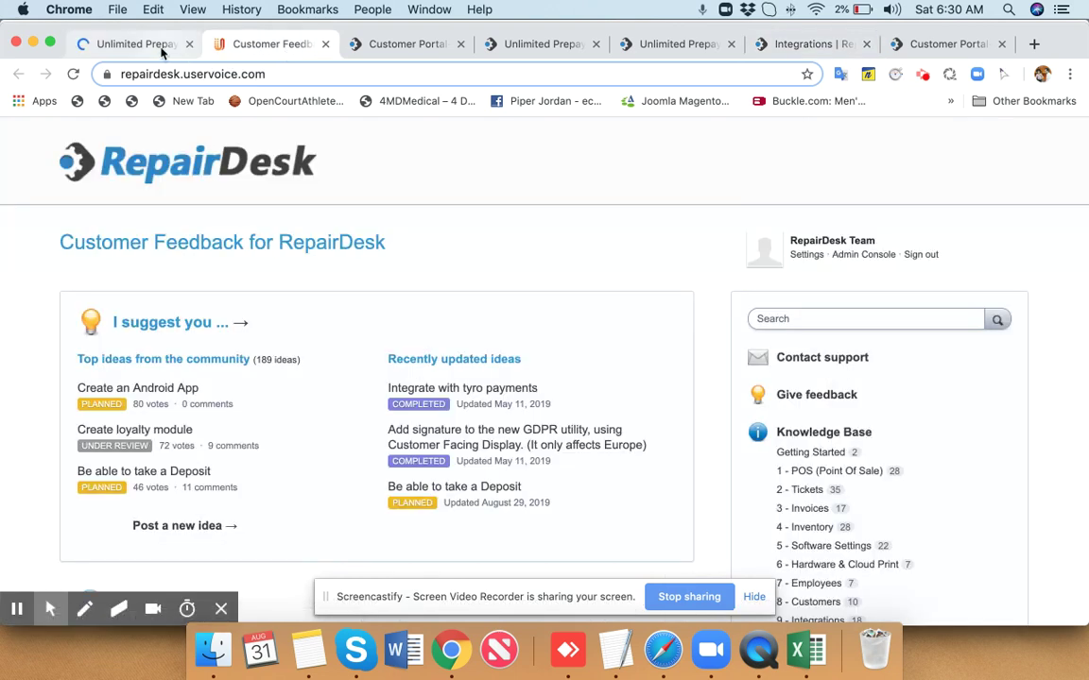